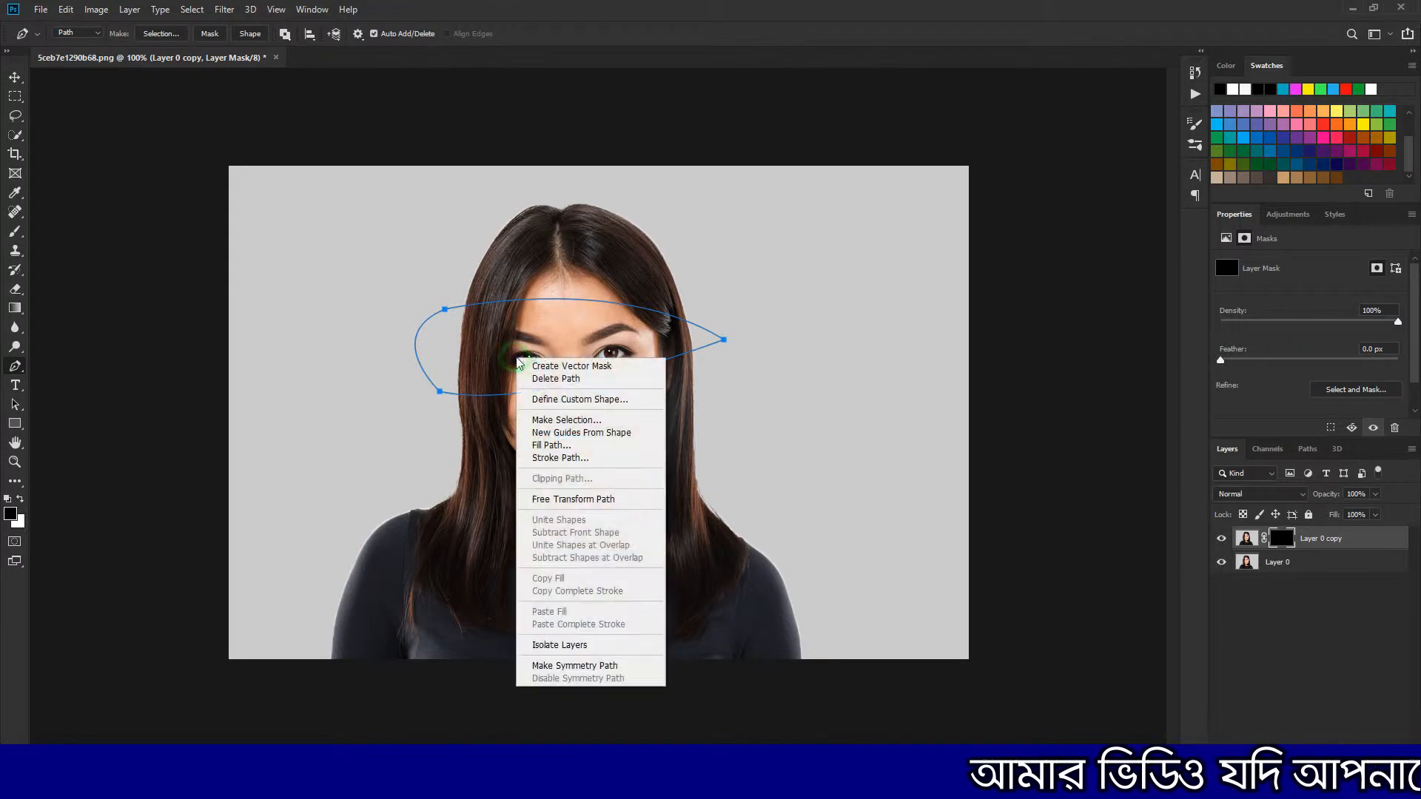
Convert the path around the eyes into a selection and desaturate that area on Layer 0
{"action": "left_click", "coordinate": [576, 421]}
{"action": "left_click", "coordinate": [787, 210]}
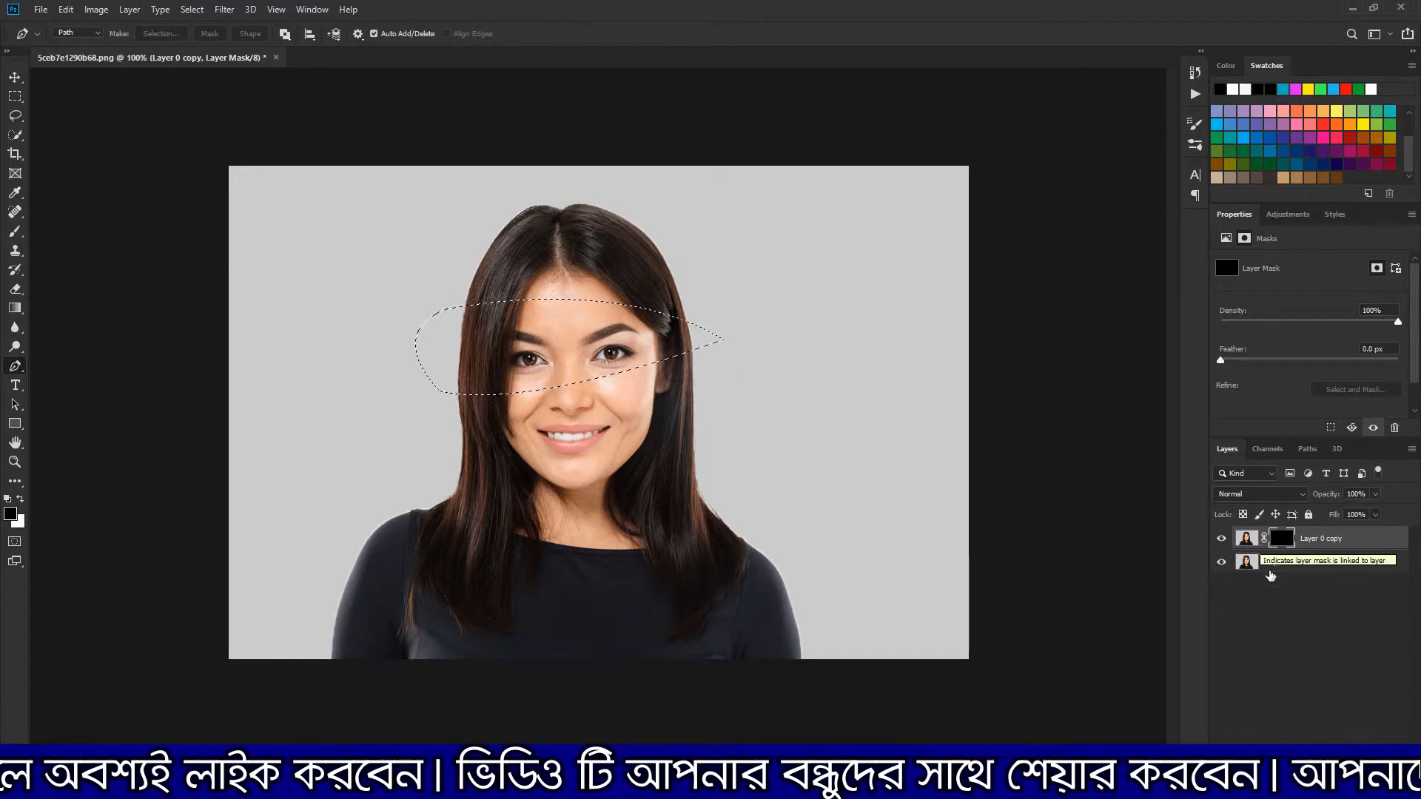
{"action": "left_click", "coordinate": [1267, 567]}
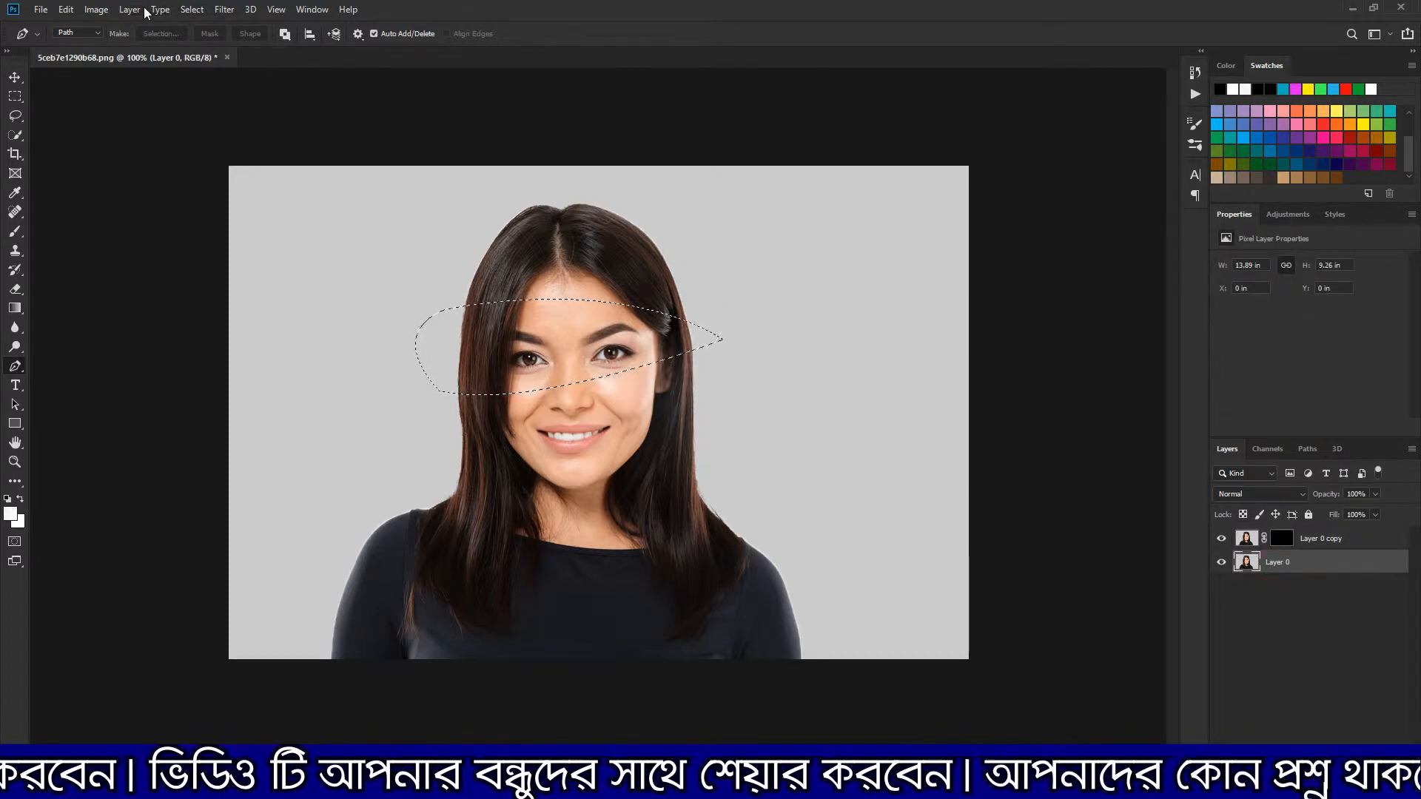
{"action": "left_click", "coordinate": [96, 9]}
{"action": "mouse_move", "coordinate": [200, 57]}
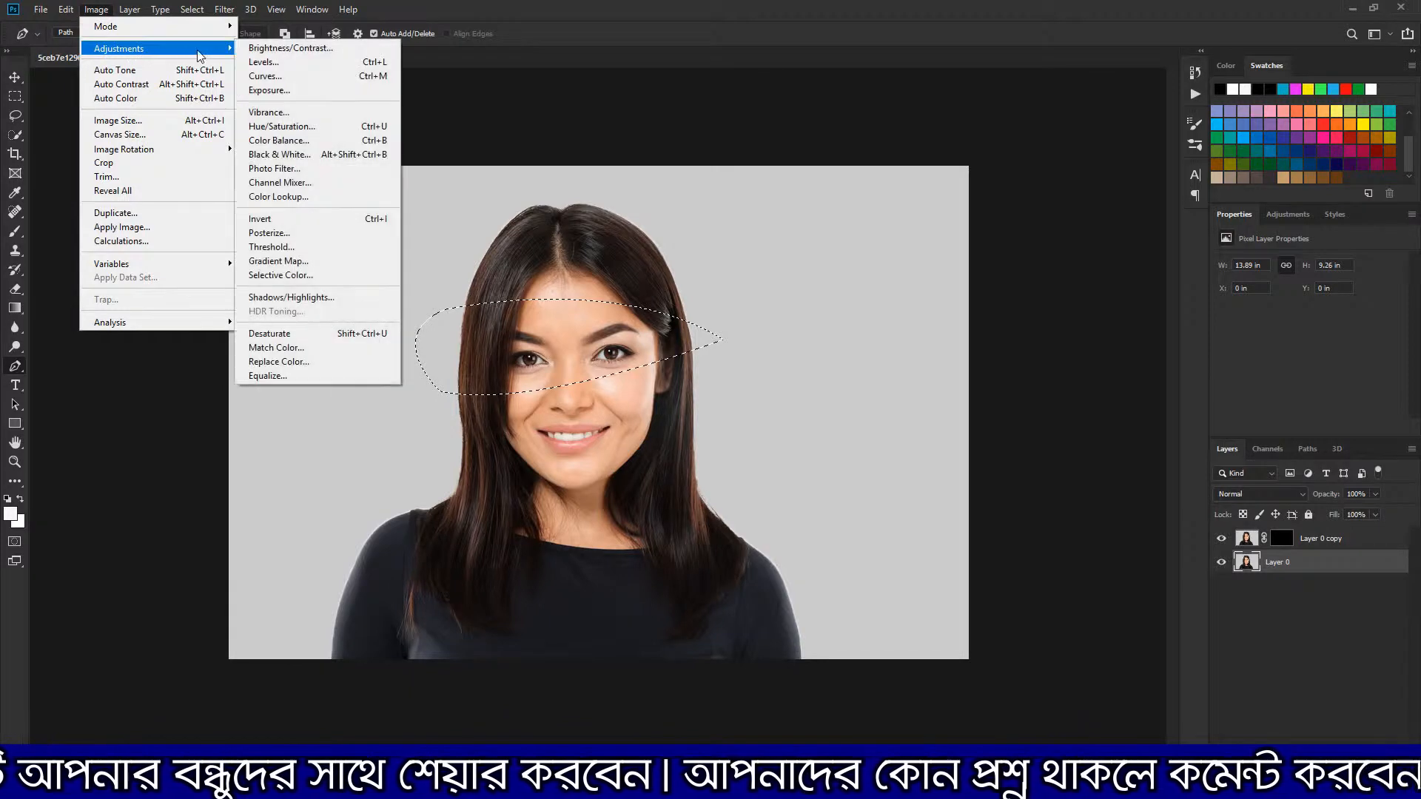
{"action": "left_click", "coordinate": [364, 333]}
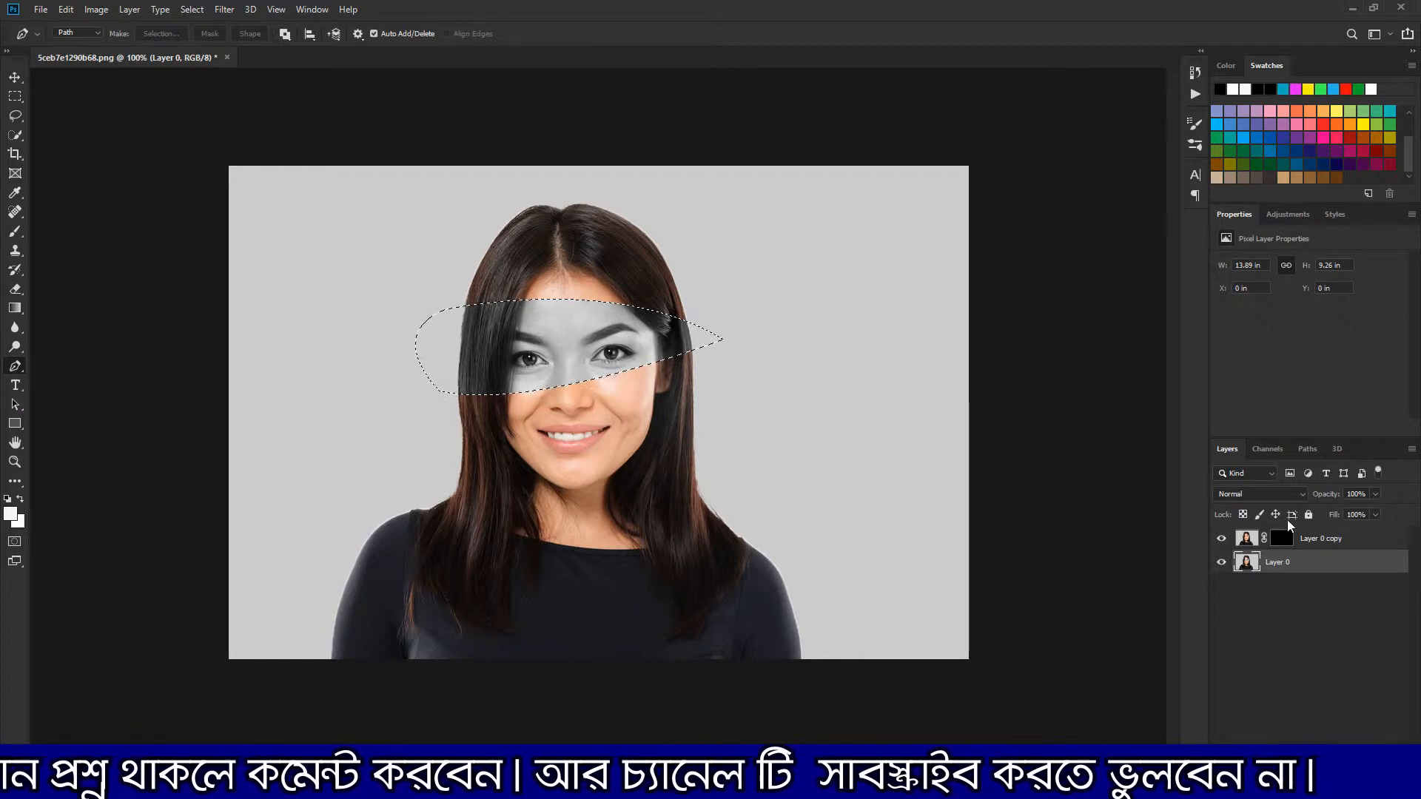
Turn on transform controls for the Layer 0 copy image and try enlarging the selected eye area
{"action": "left_click", "coordinate": [1248, 538]}
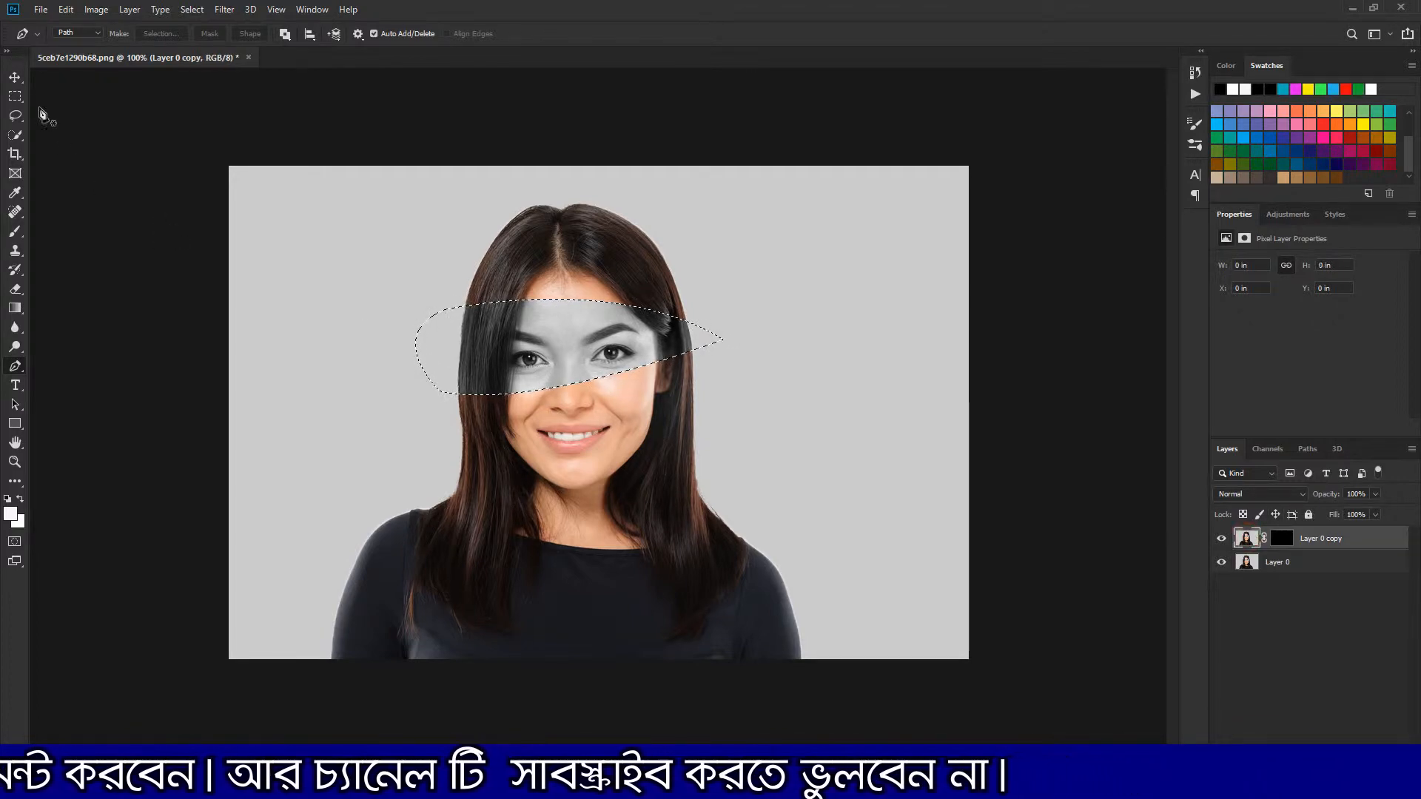
{"action": "left_click", "coordinate": [15, 77]}
{"action": "left_click", "coordinate": [171, 33]}
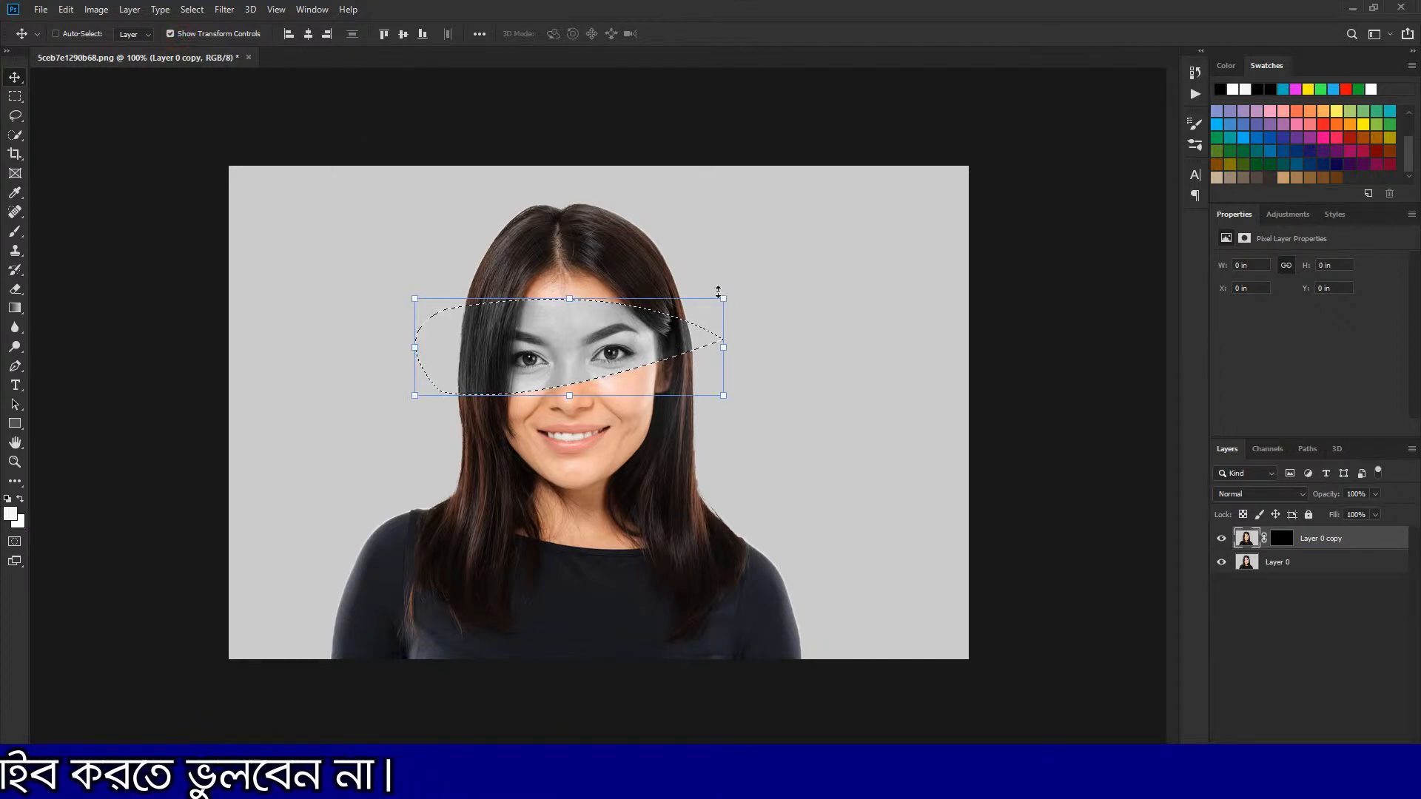
{"action": "left_click_drag", "start_coordinate": [741, 293], "coordinate": [776, 281]}
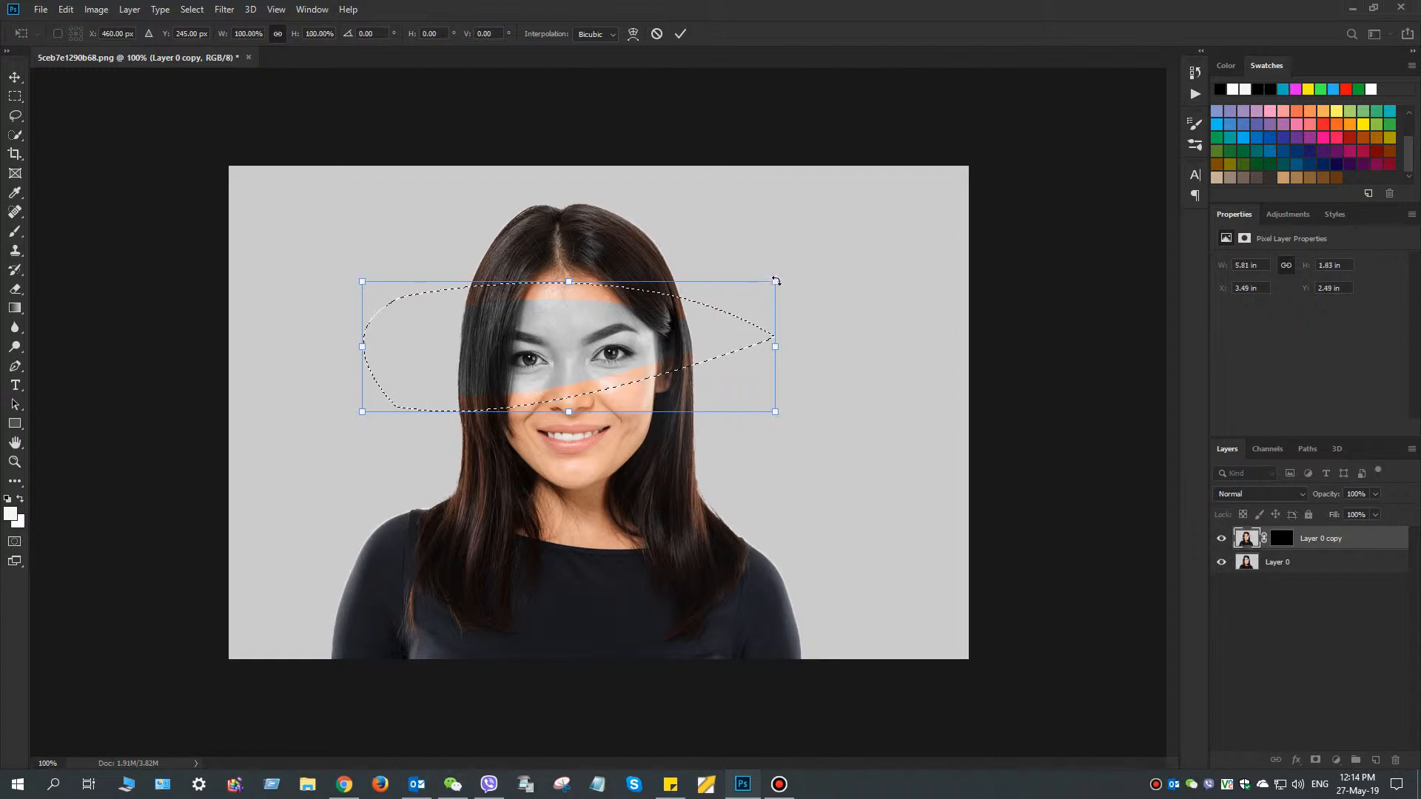
{"action": "key", "text": "Escape"}
Paint white with the Brush inside the selection on Layer 0 copy's mask to reveal the eye area
{"action": "left_click", "coordinate": [1282, 538]}
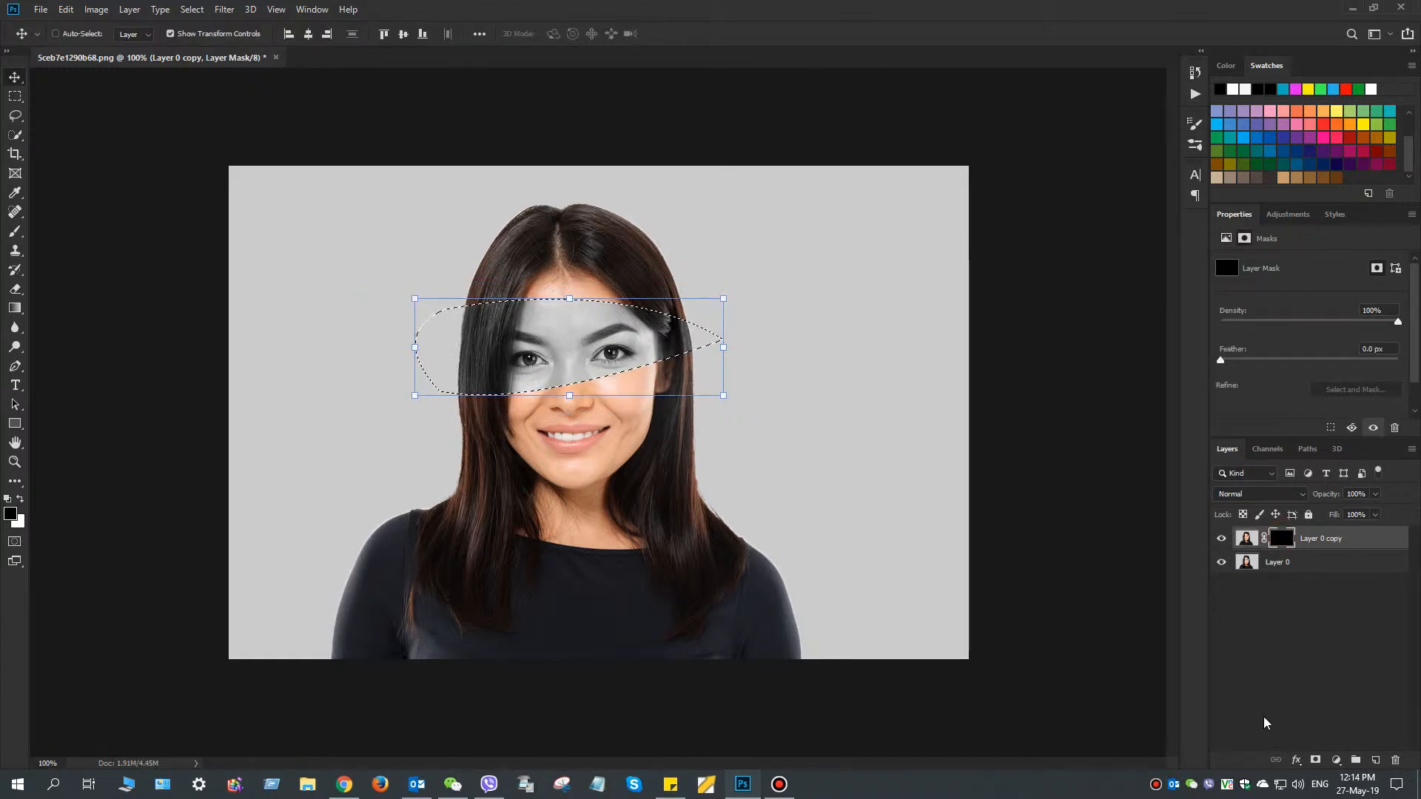
{"action": "left_click", "coordinate": [15, 231]}
{"action": "left_click", "coordinate": [430, 330]}
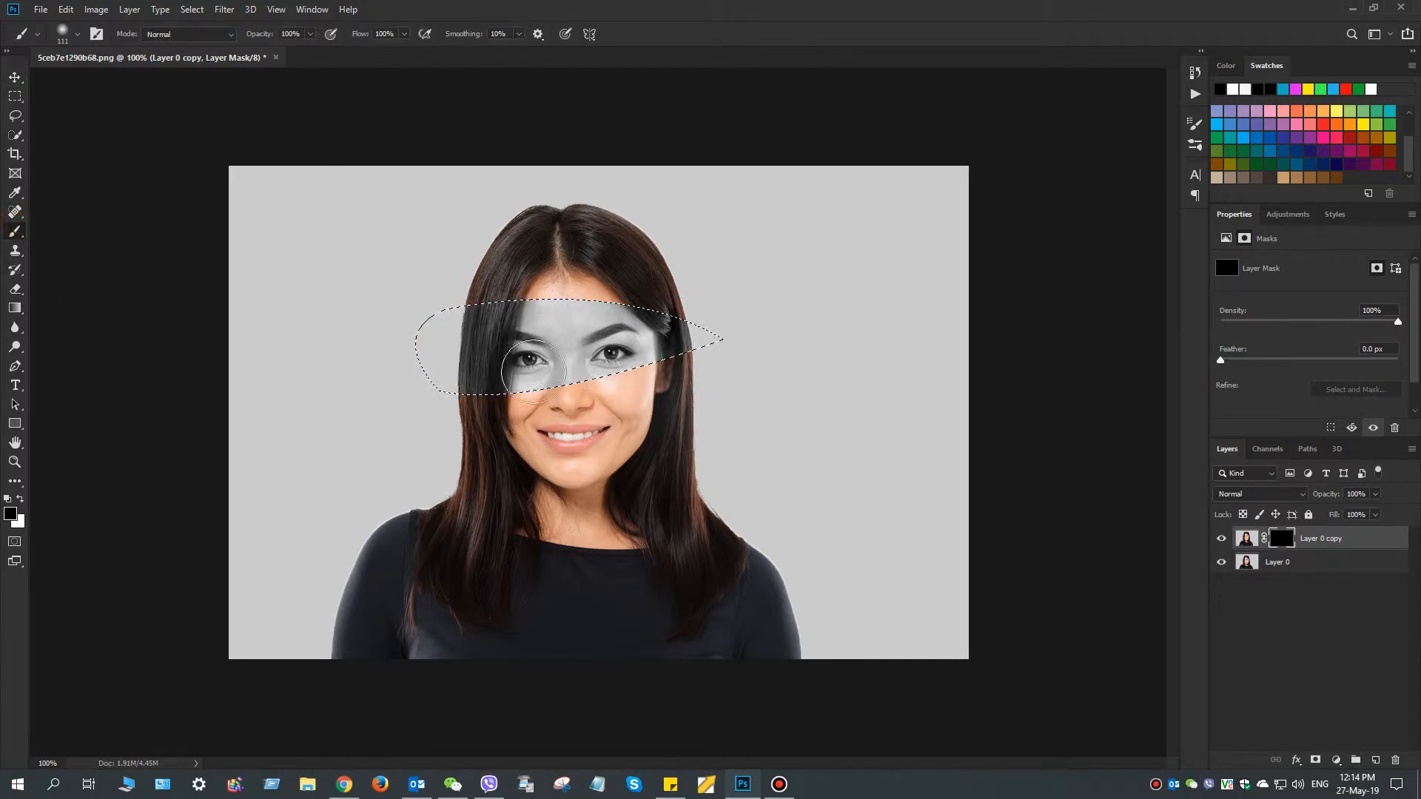
{"action": "left_click", "coordinate": [20, 499]}
{"action": "mouse_move", "coordinate": [524, 314]}
{"action": "left_mouse_down"}
{"action": "mouse_move", "coordinate": [332, 354]}
{"action": "mouse_move", "coordinate": [523, 386]}
{"action": "left_mouse_up"}
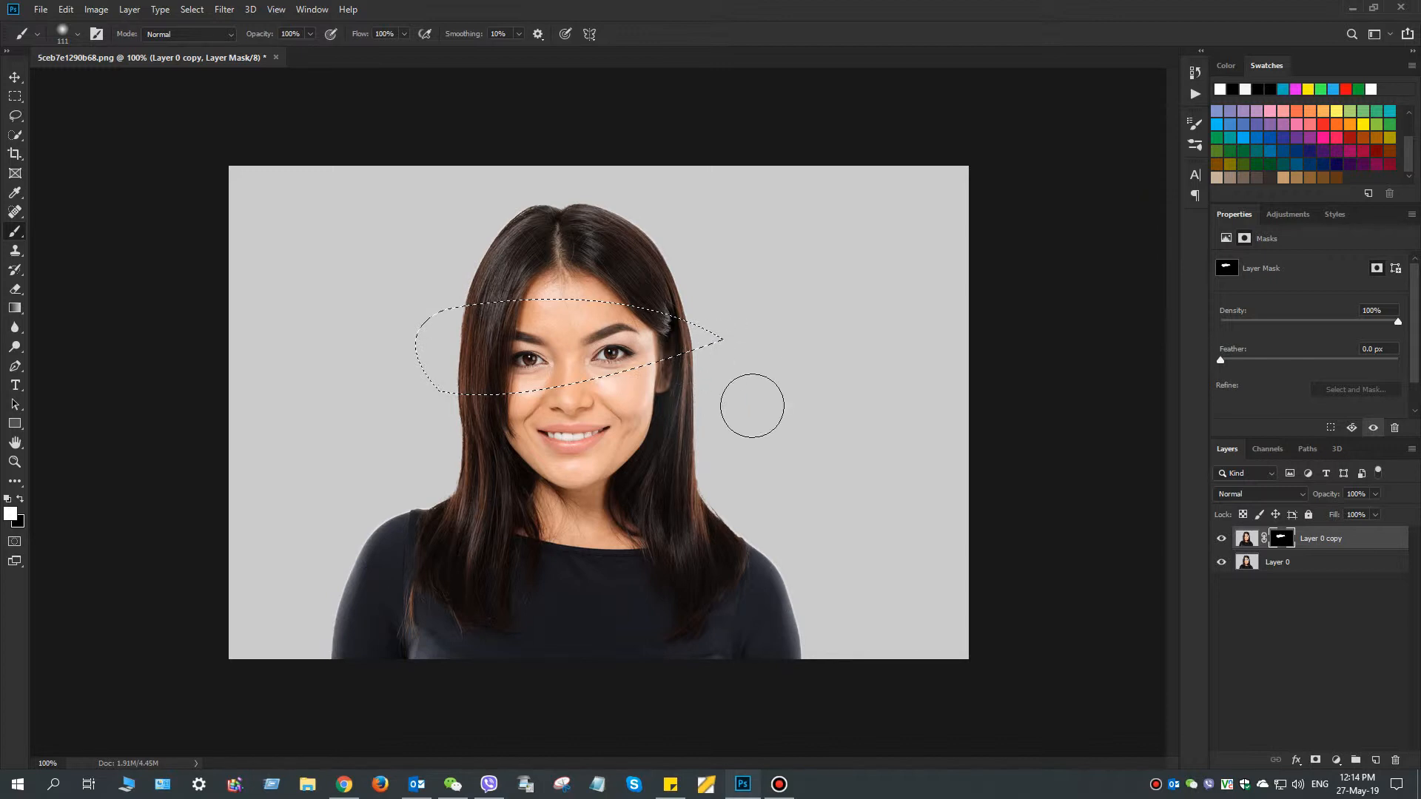
Switch back to the Move tool and deselect the eye area
{"action": "left_click", "coordinate": [15, 77]}
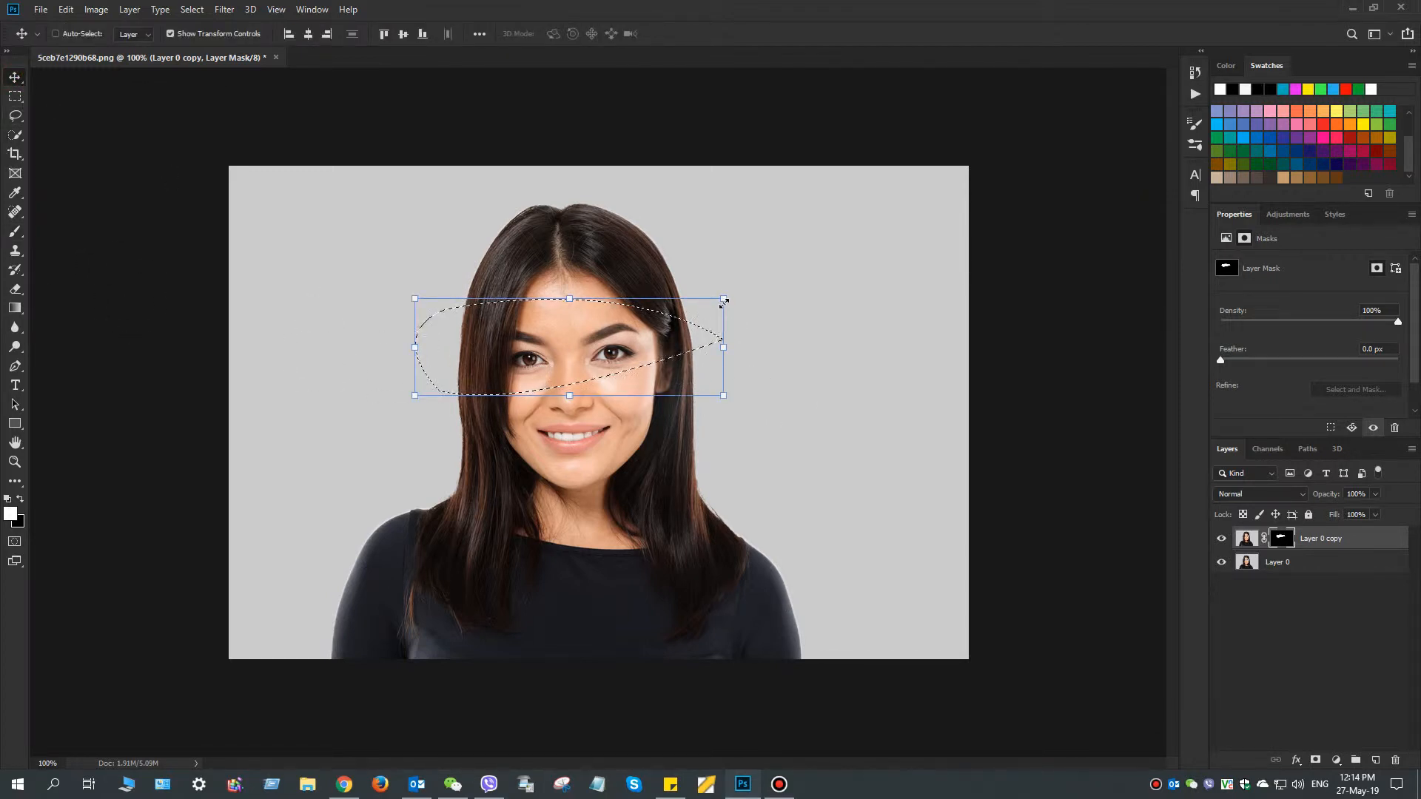
{"action": "left_click", "coordinate": [192, 9]}
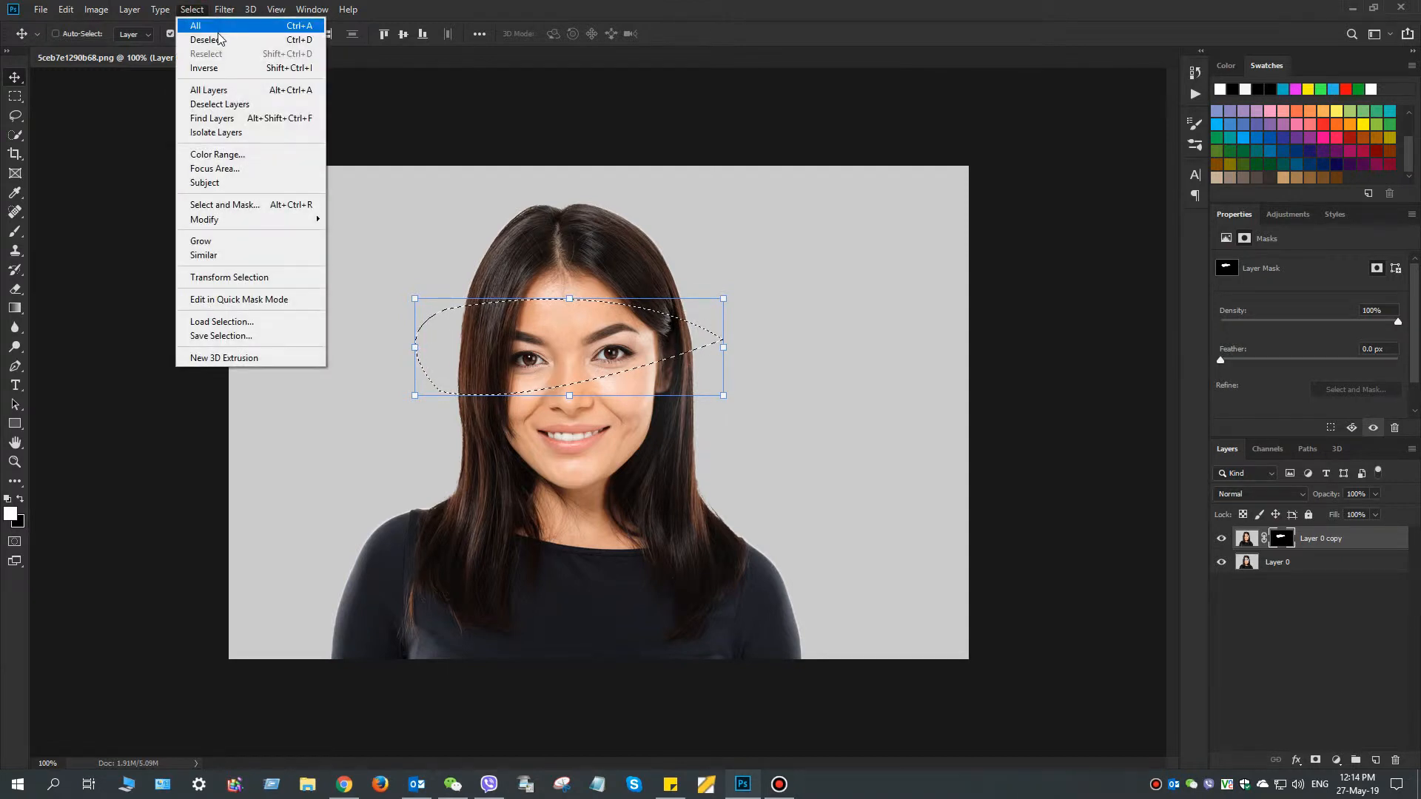
{"action": "left_click", "coordinate": [218, 39]}
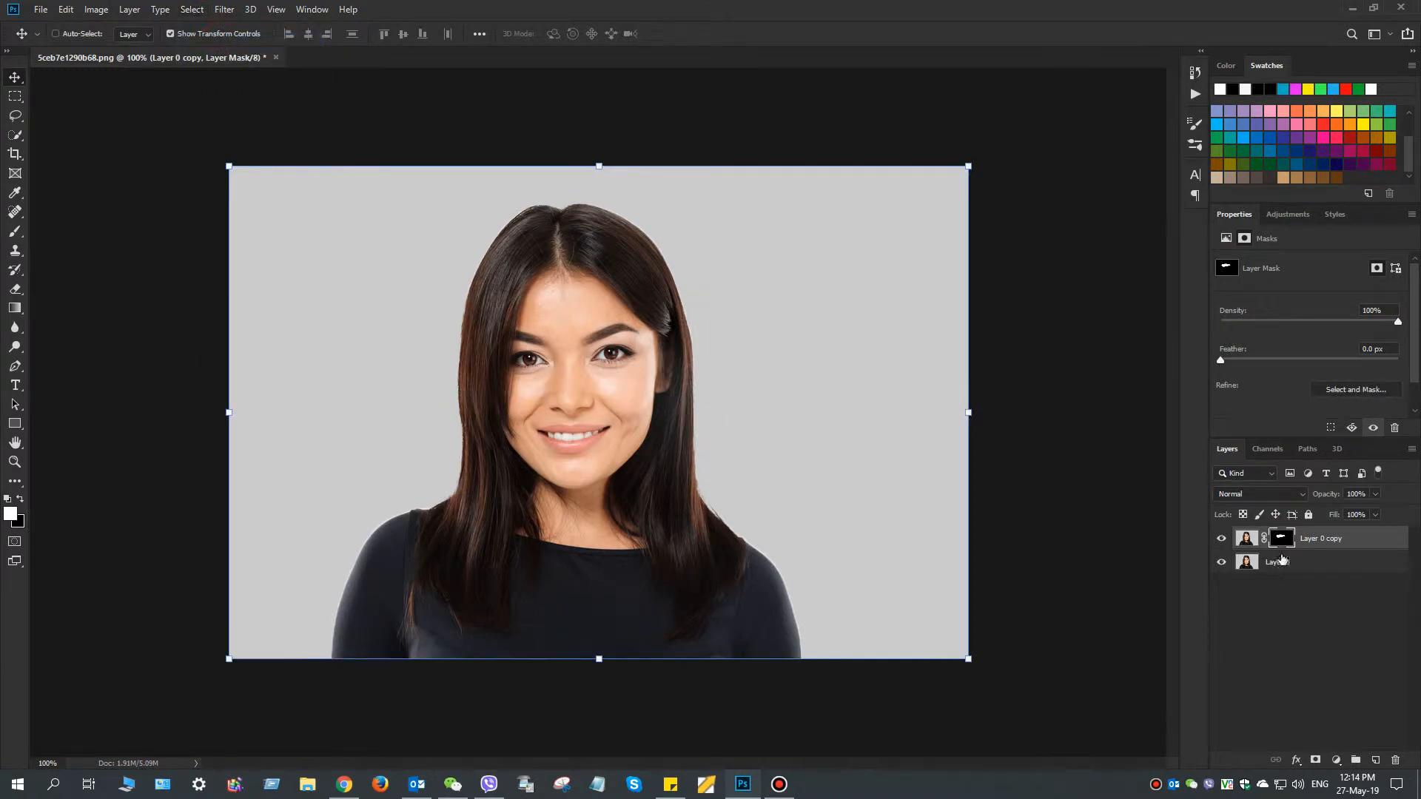
Enlarge the Layer 0 copy image to about 152%, shift the eye strip slightly over the face, and apply the transform
{"action": "left_click", "coordinate": [1245, 540]}
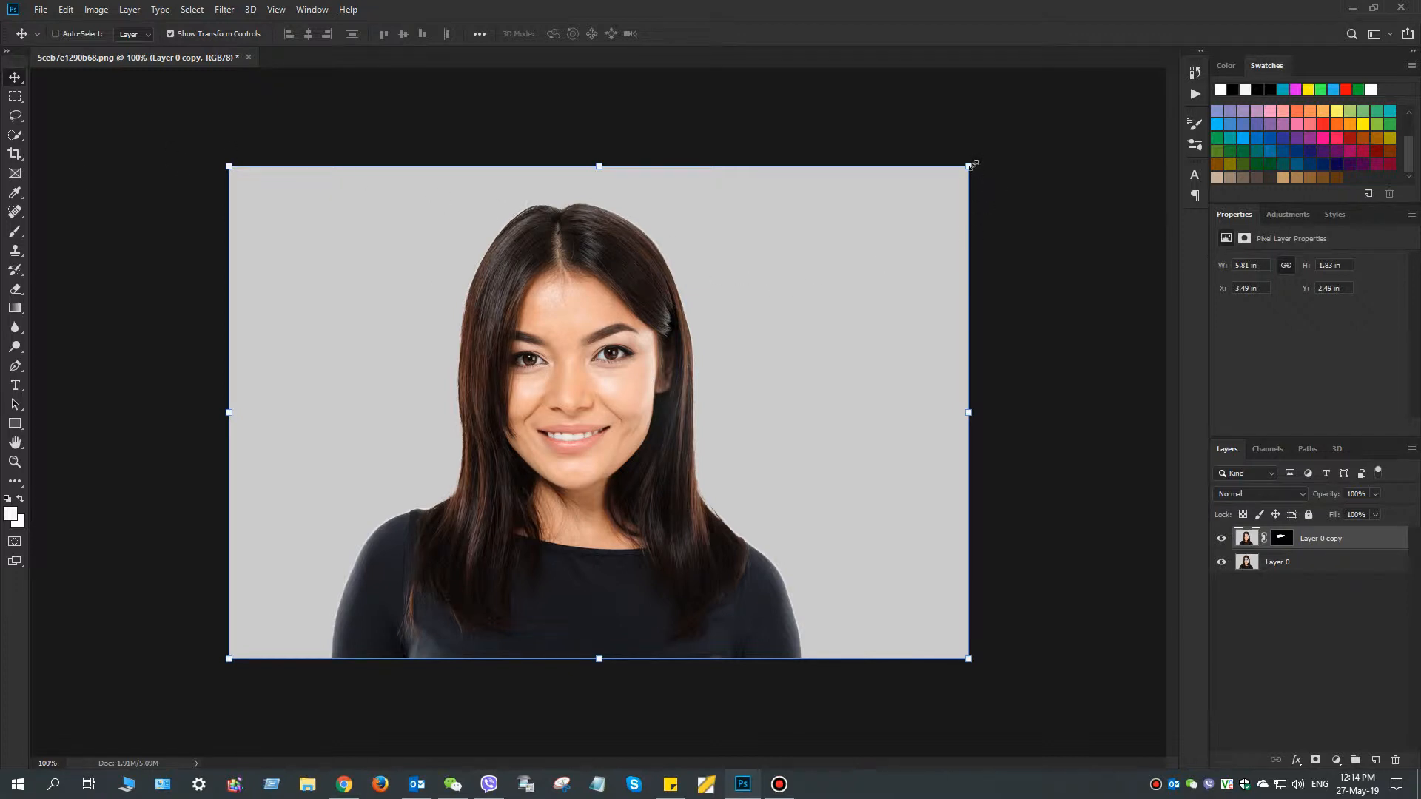
{"action": "left_click_drag", "start_coordinate": [972, 165], "coordinate": [1106, 74]}
{"action": "left_click_drag", "start_coordinate": [531, 317], "coordinate": [541, 335]}
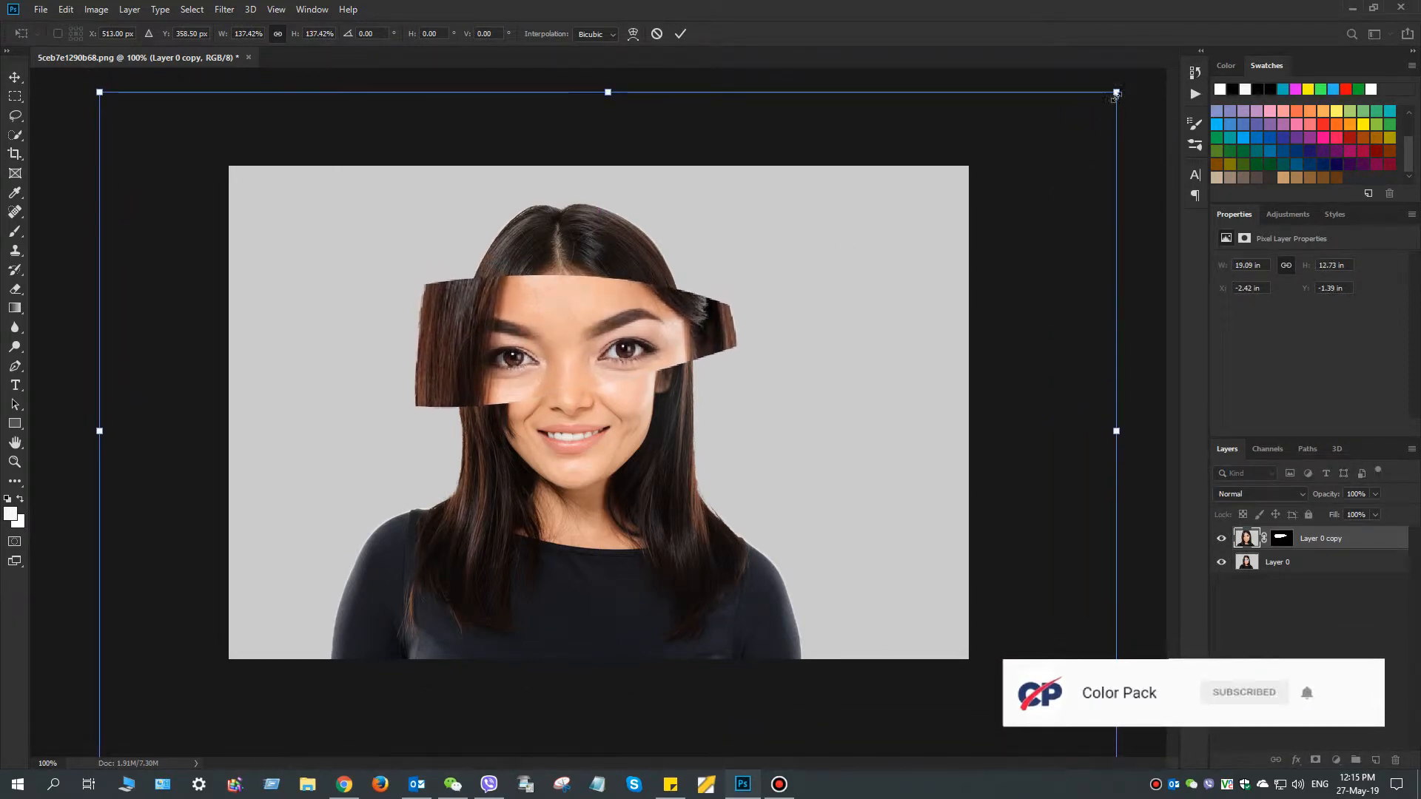
{"action": "left_click_drag", "start_coordinate": [1118, 93], "coordinate": [1171, 59]}
{"action": "left_click_drag", "start_coordinate": [607, 340], "coordinate": [615, 345]}
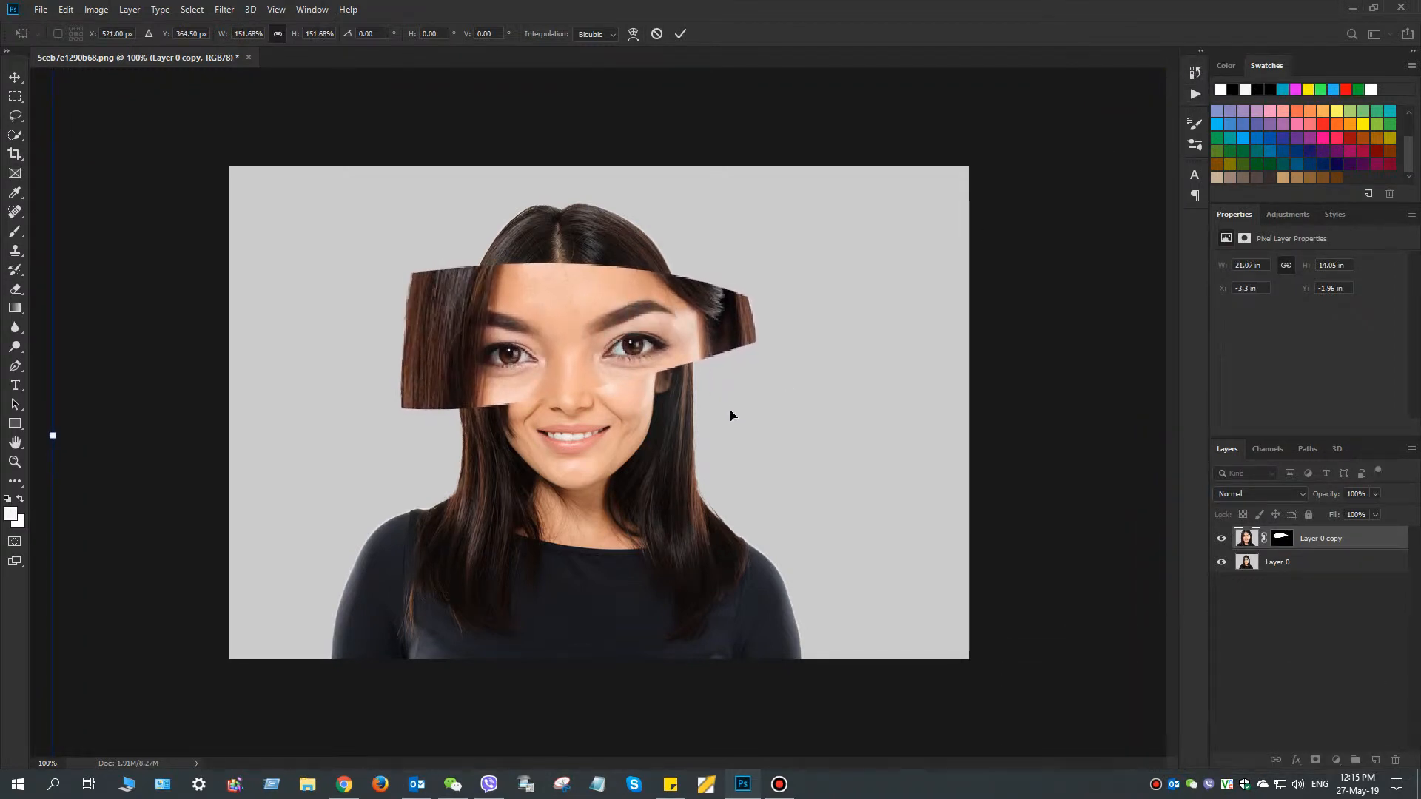
{"action": "left_click", "coordinate": [680, 34]}
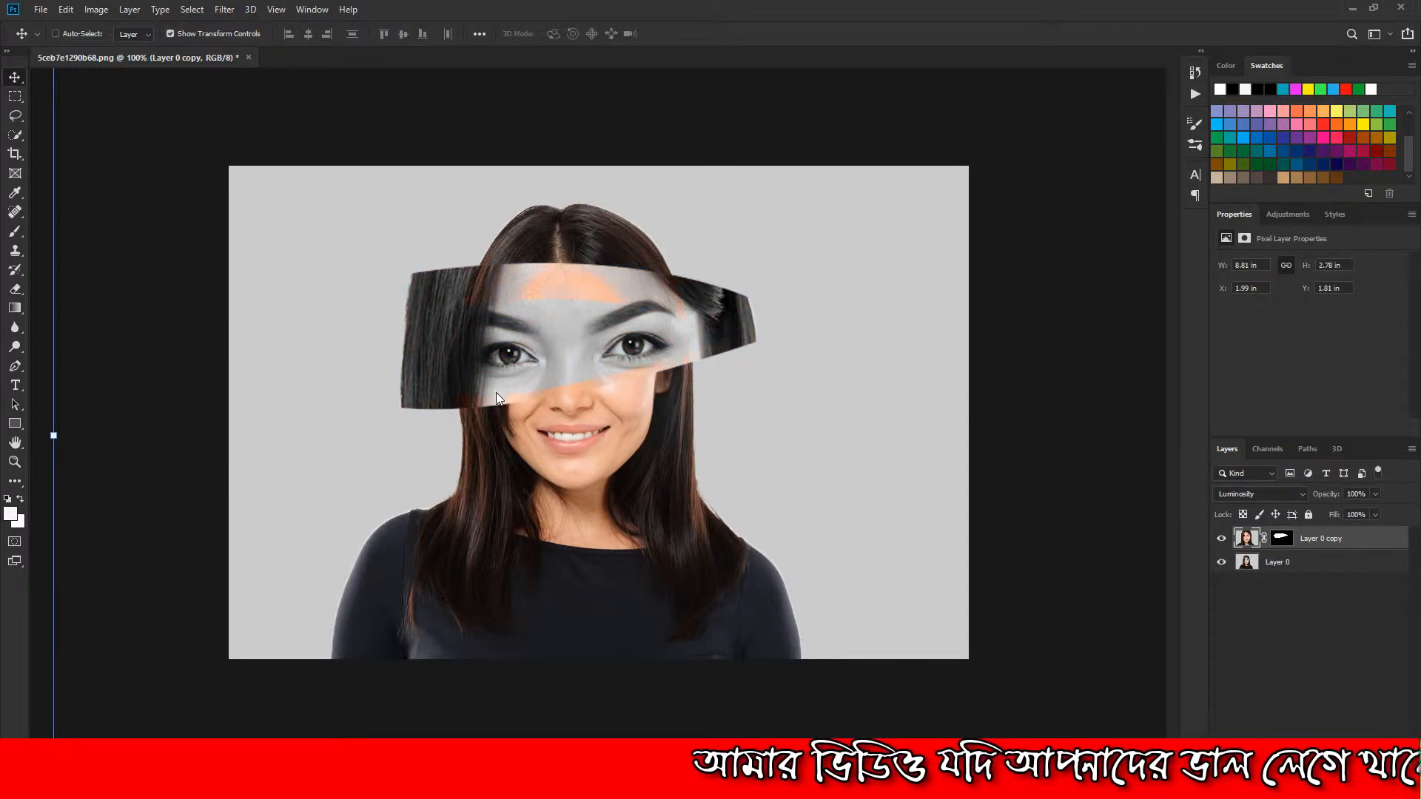
Undo the Luminosity blend mode on Layer 0 copy
{"action": "key", "text": "ctrl"}
{"action": "key", "text": "ctrl+z"}
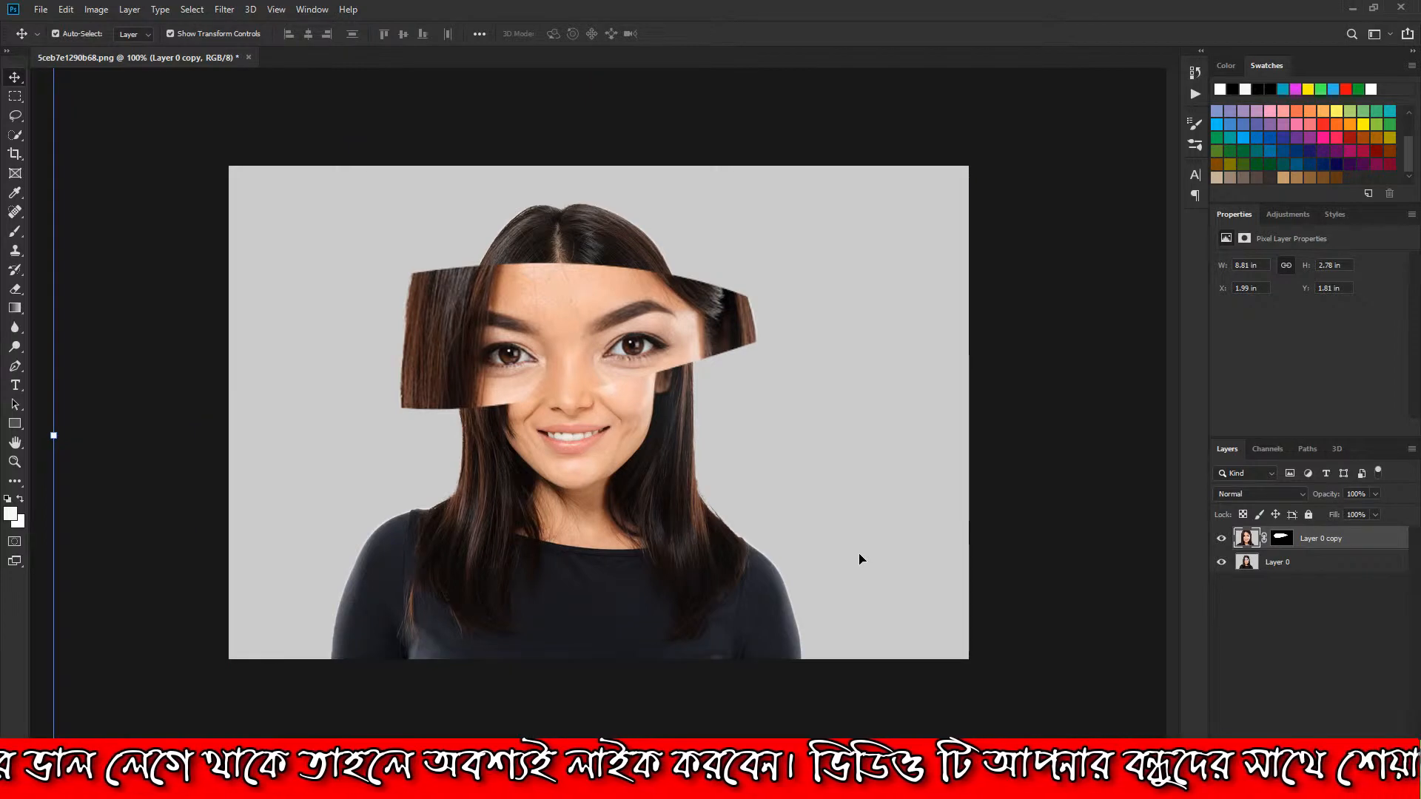
Rotate the enlarged eye strip on Layer 0 copy by about 3.5°, move it slightly down, and apply the transform
{"action": "key", "text": "ctrl+minus"}
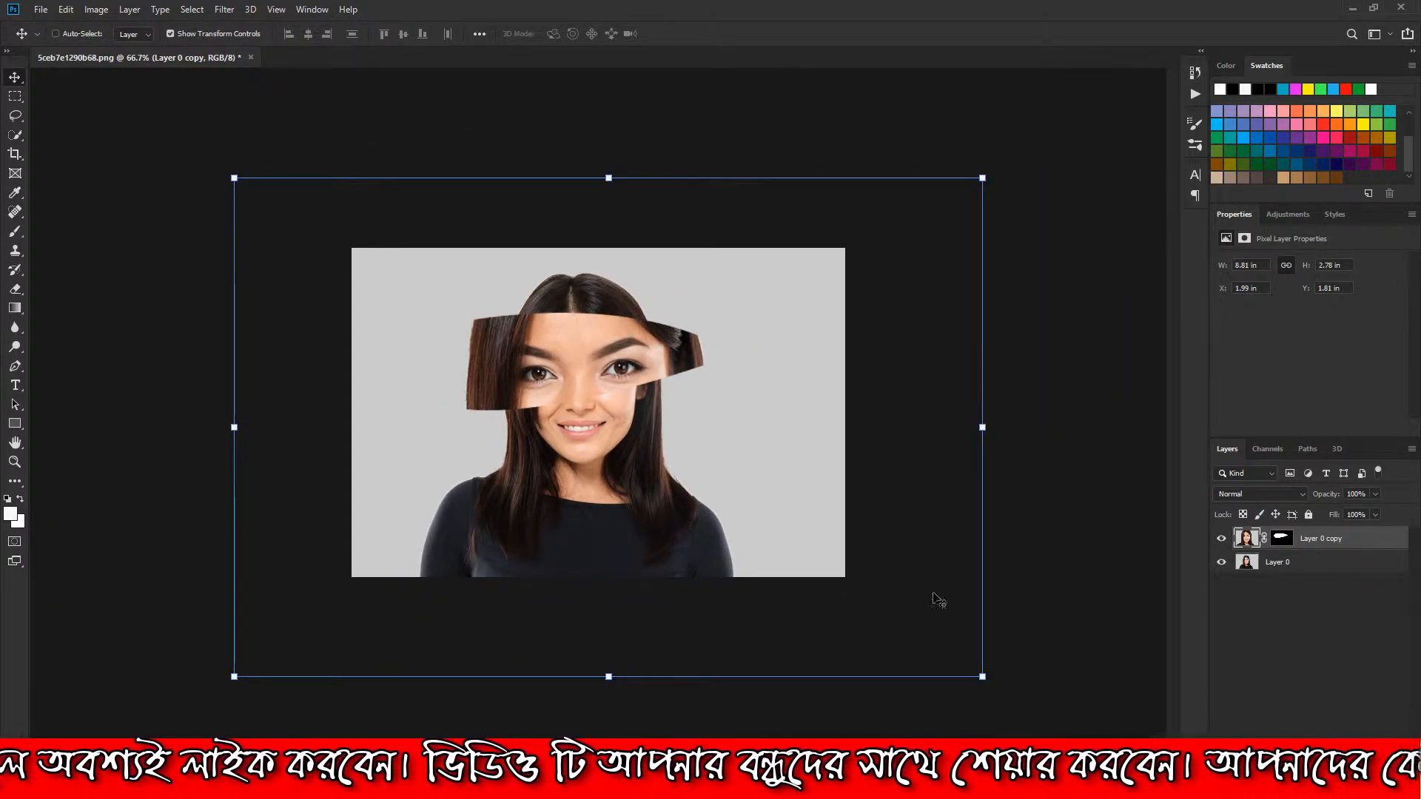
{"action": "mouse_move", "coordinate": [993, 678]}
{"action": "left_mouse_down"}
{"action": "mouse_move", "coordinate": [1007, 668]}
{"action": "mouse_move", "coordinate": [1009, 687]}
{"action": "left_mouse_up"}
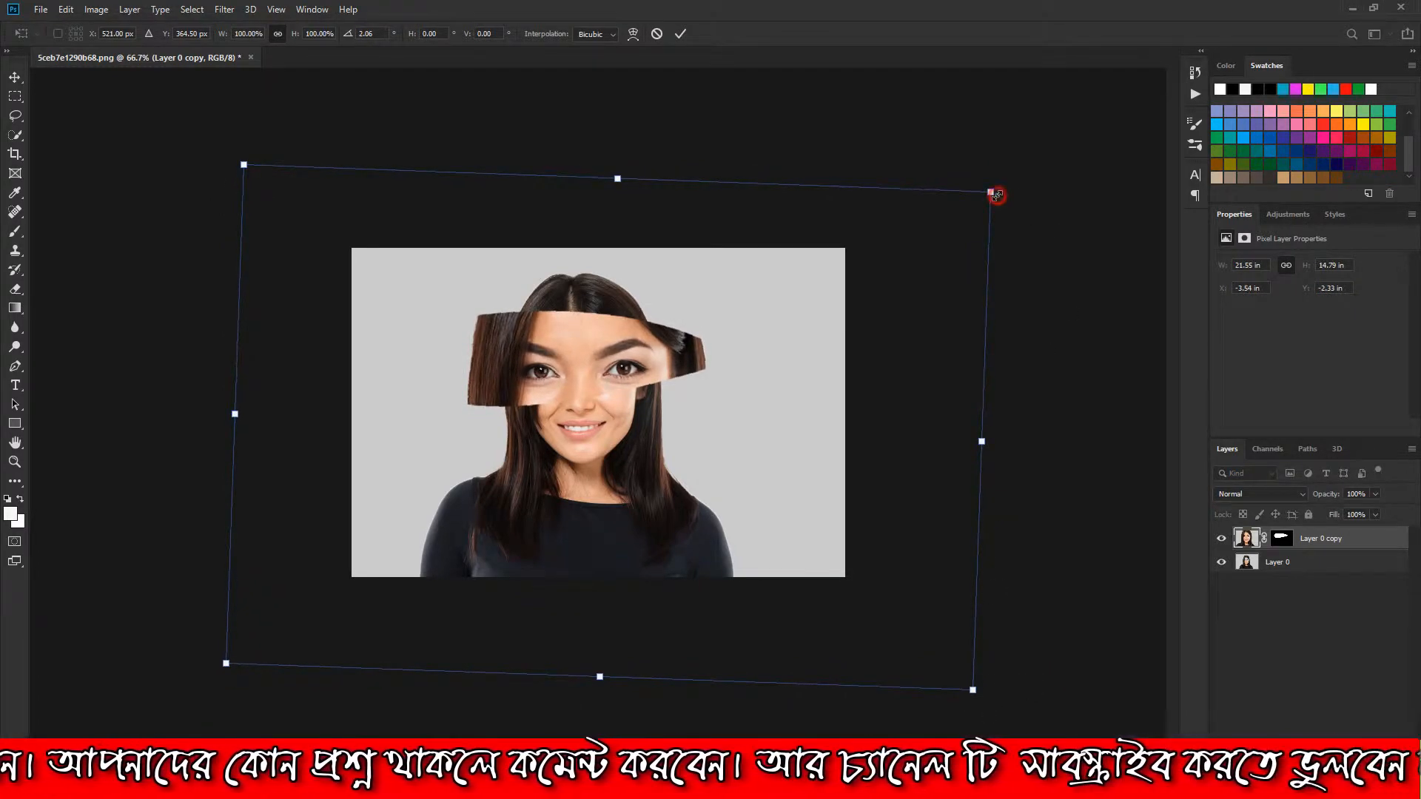
{"action": "left_click_drag", "start_coordinate": [1005, 187], "coordinate": [1013, 195]}
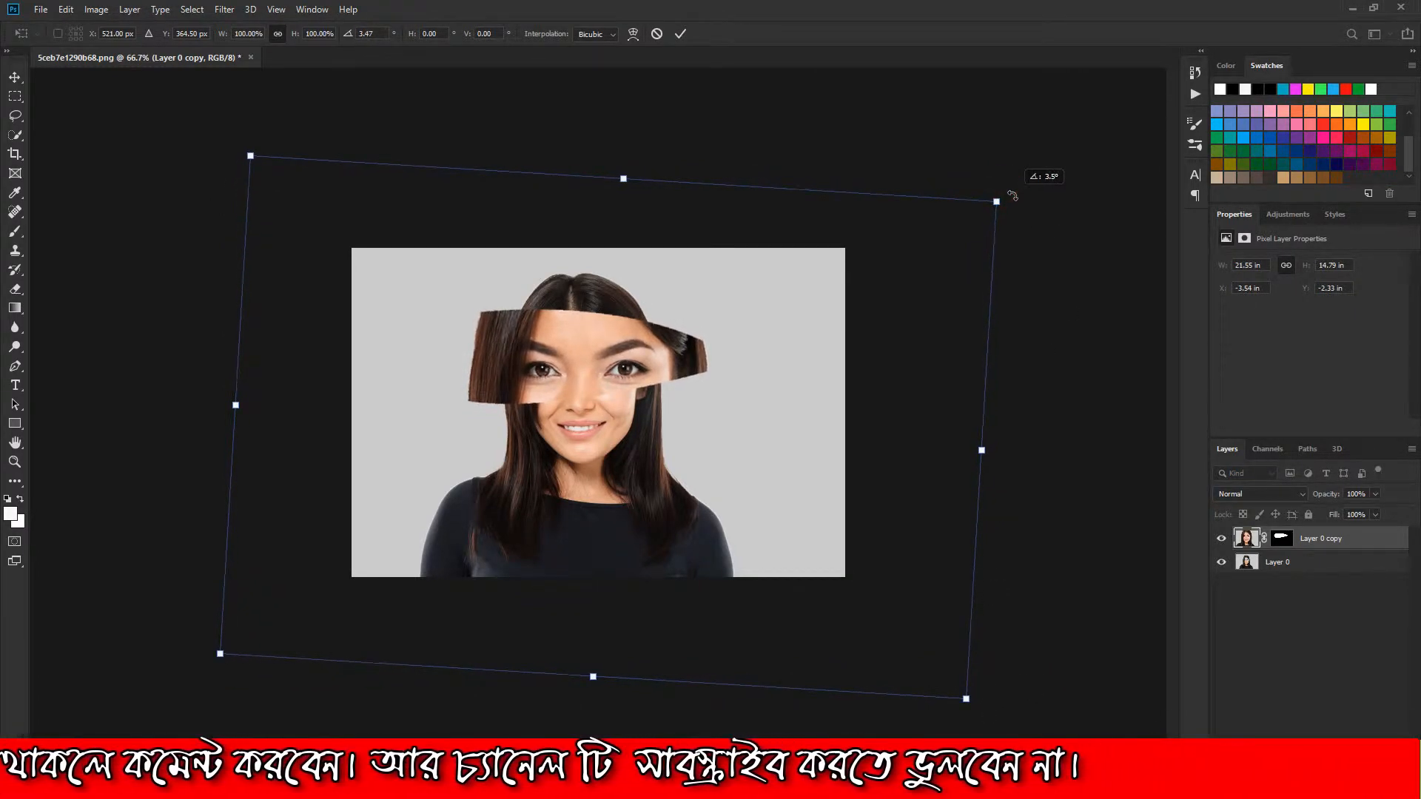
{"action": "left_click", "coordinate": [636, 374]}
{"action": "left_click_drag", "start_coordinate": [636, 379], "coordinate": [654, 392]}
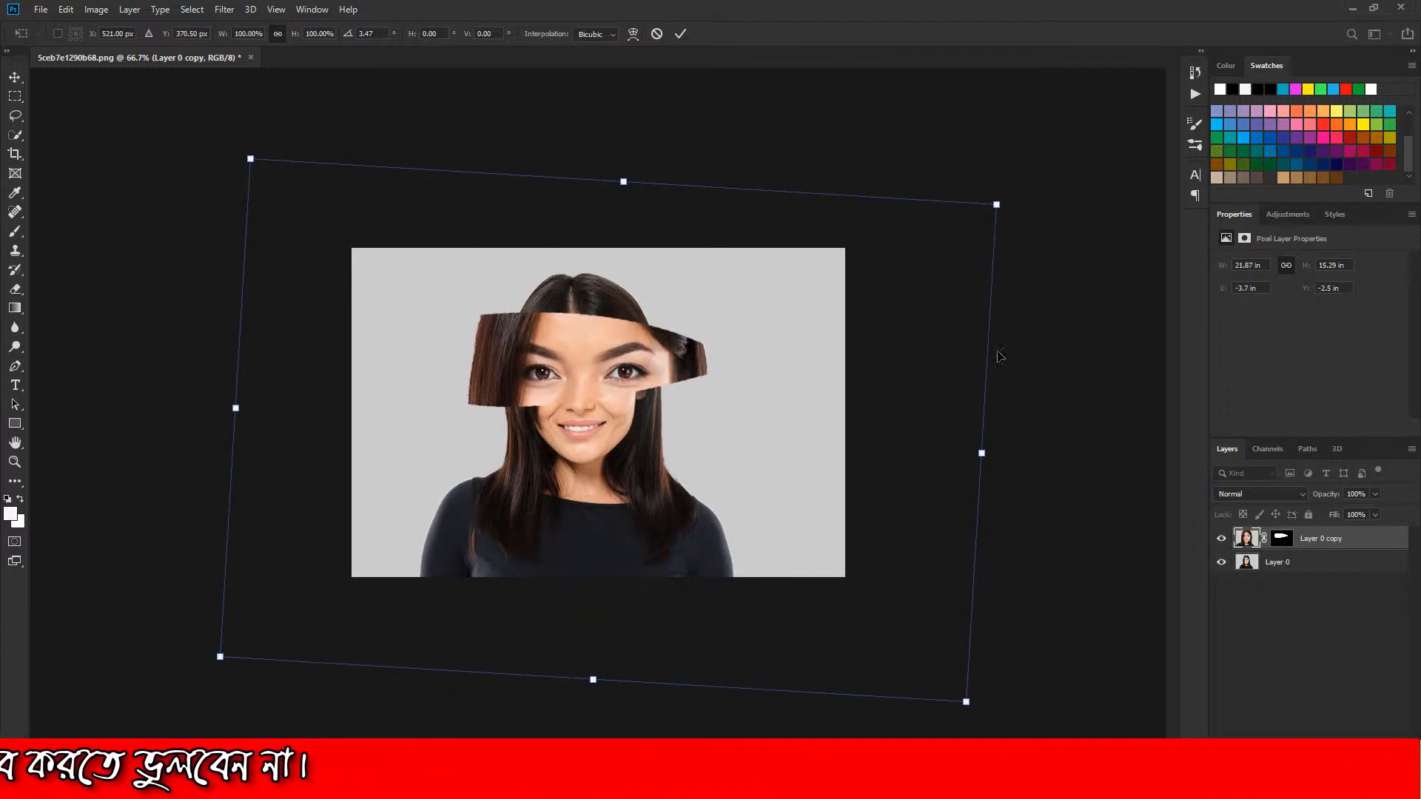
{"action": "left_click", "coordinate": [682, 33]}
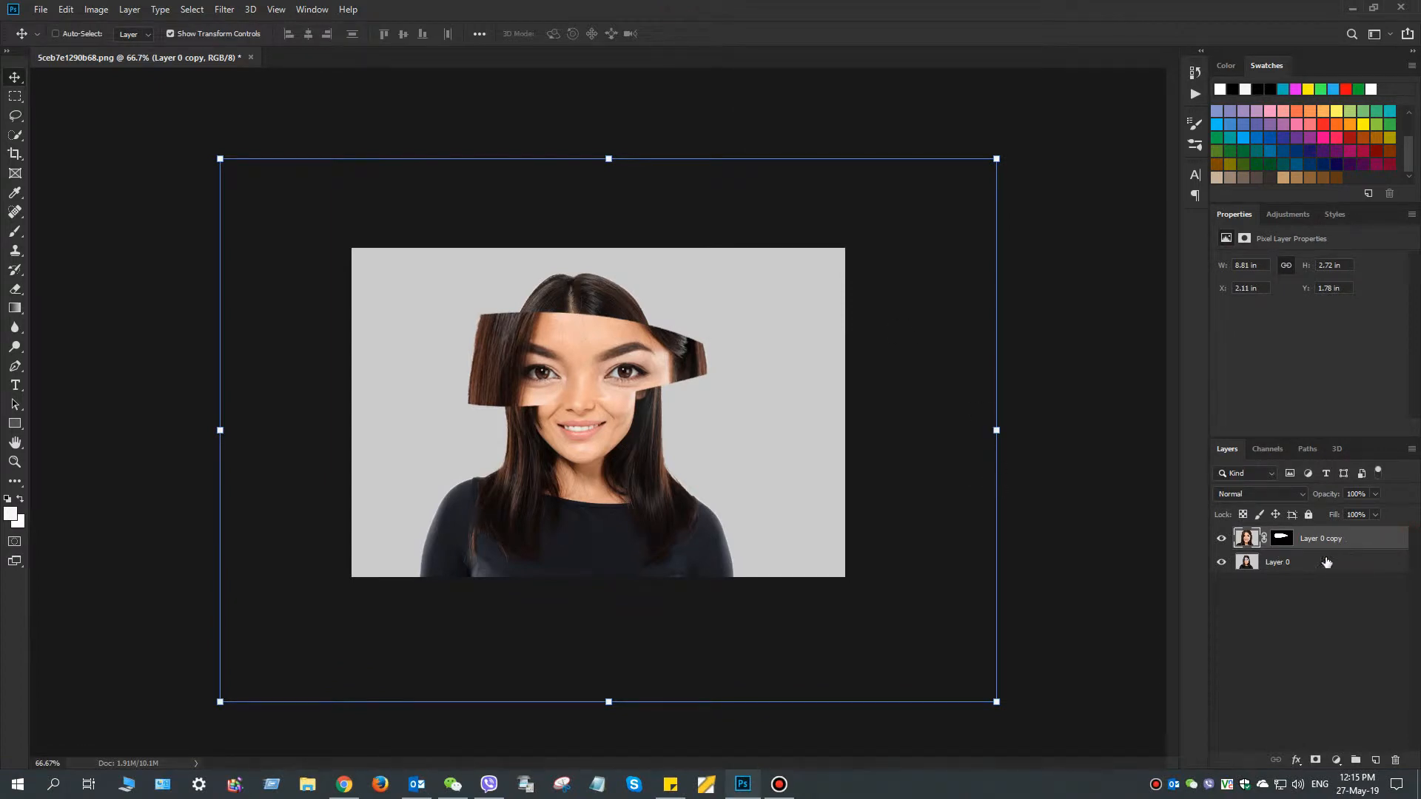
Duplicate Layer 0 copy and add a new empty layer above the duplicate
{"action": "left_click_drag", "start_coordinate": [1251, 541], "coordinate": [1335, 749]}
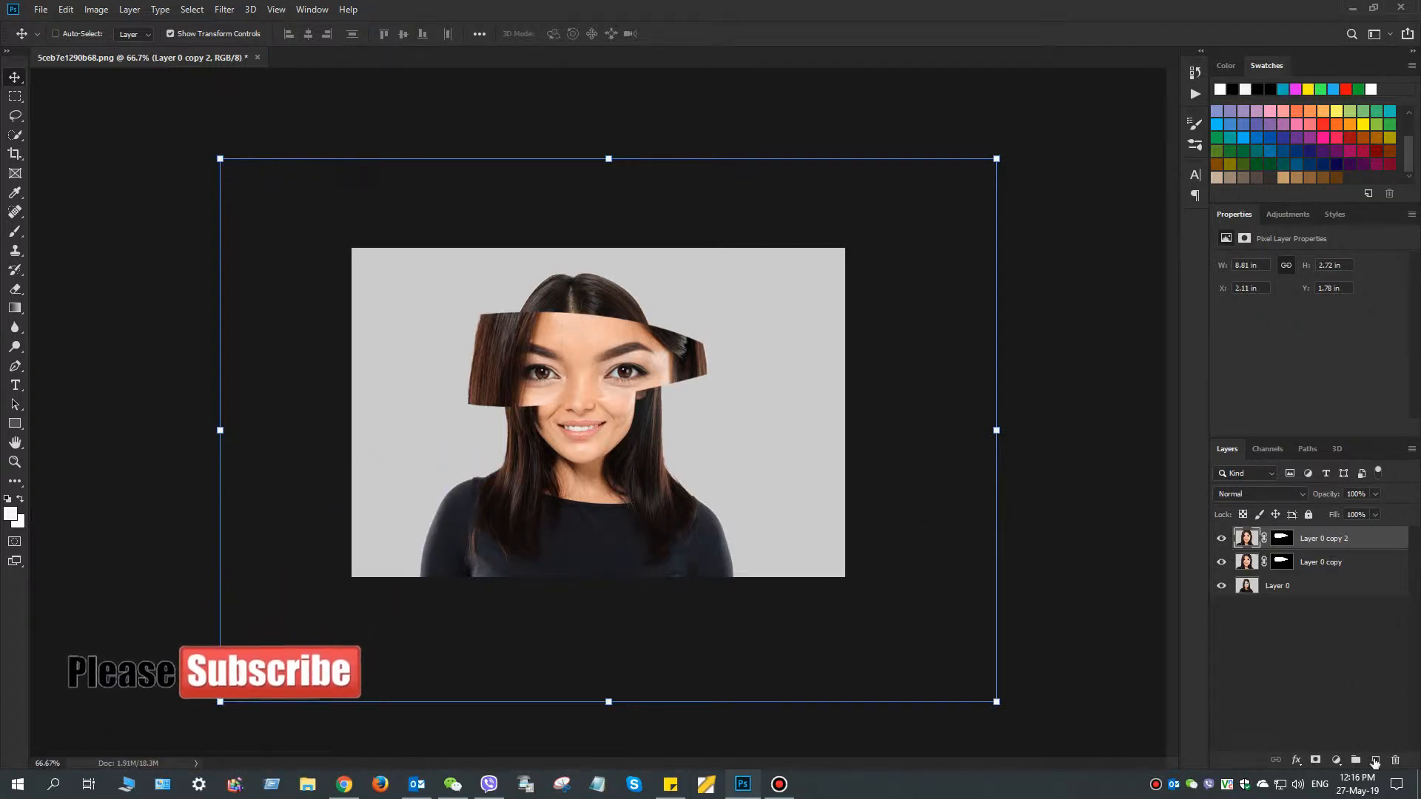
{"action": "left_click", "coordinate": [1375, 760]}
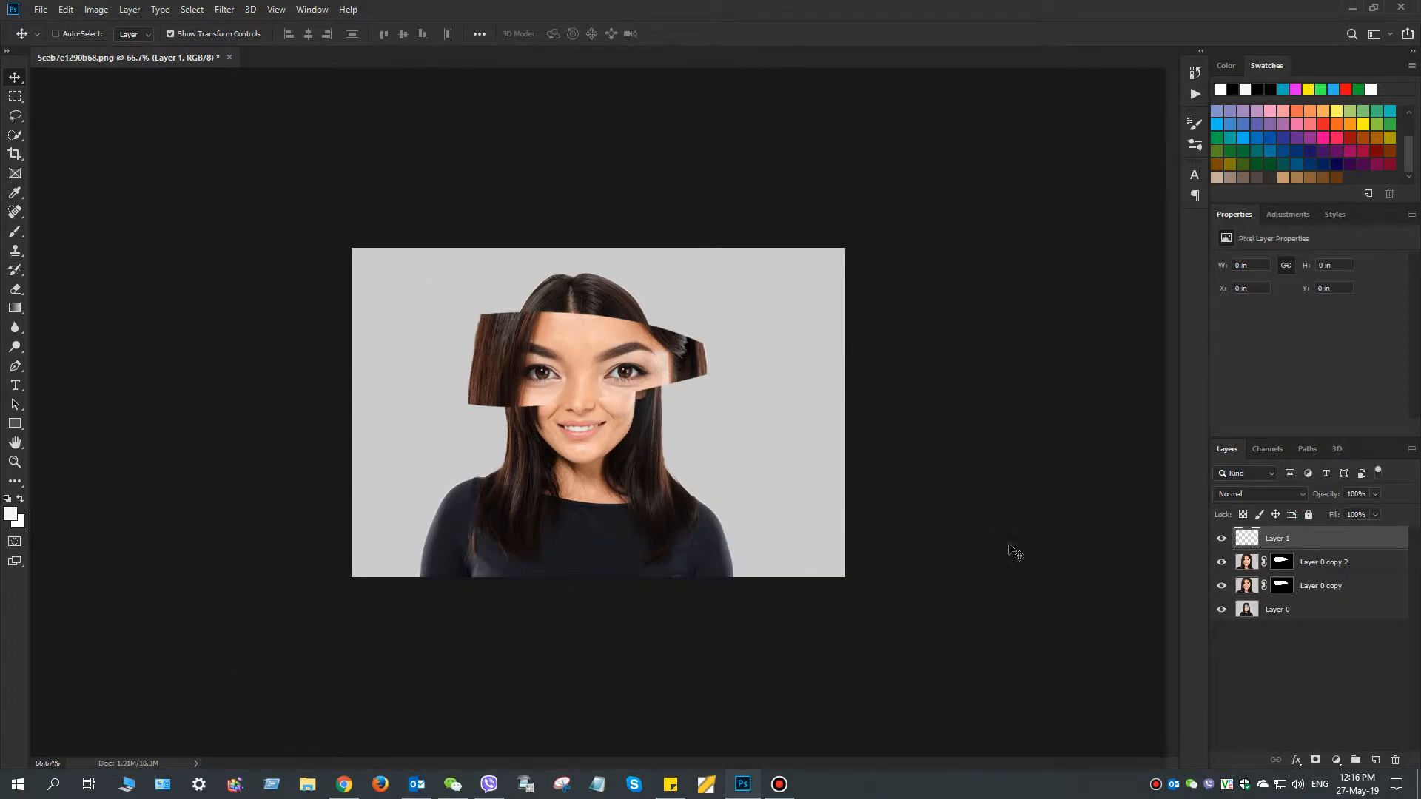
Desaturate the image on Layer 0 copy 2
{"action": "left_click", "coordinate": [1256, 566]}
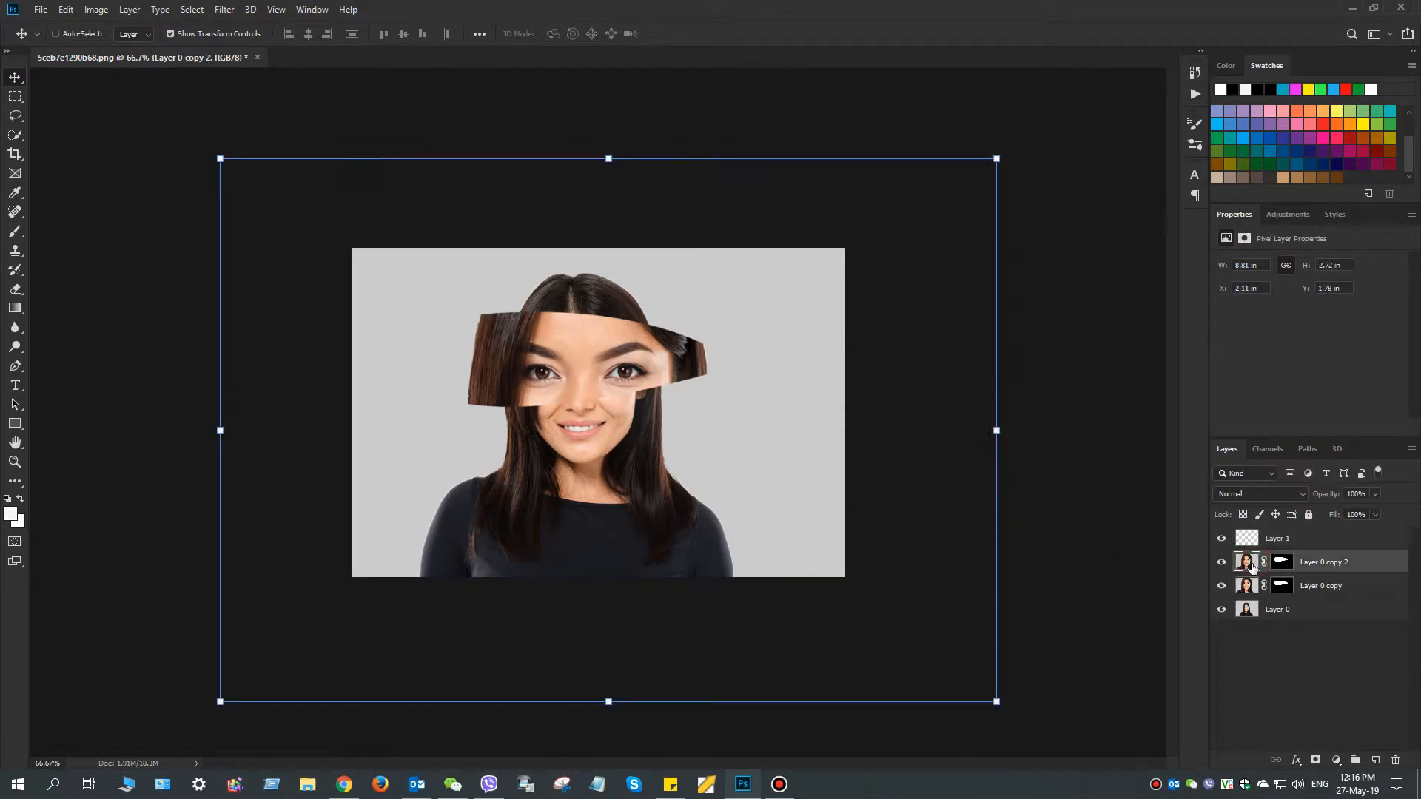
{"action": "left_click", "coordinate": [94, 11]}
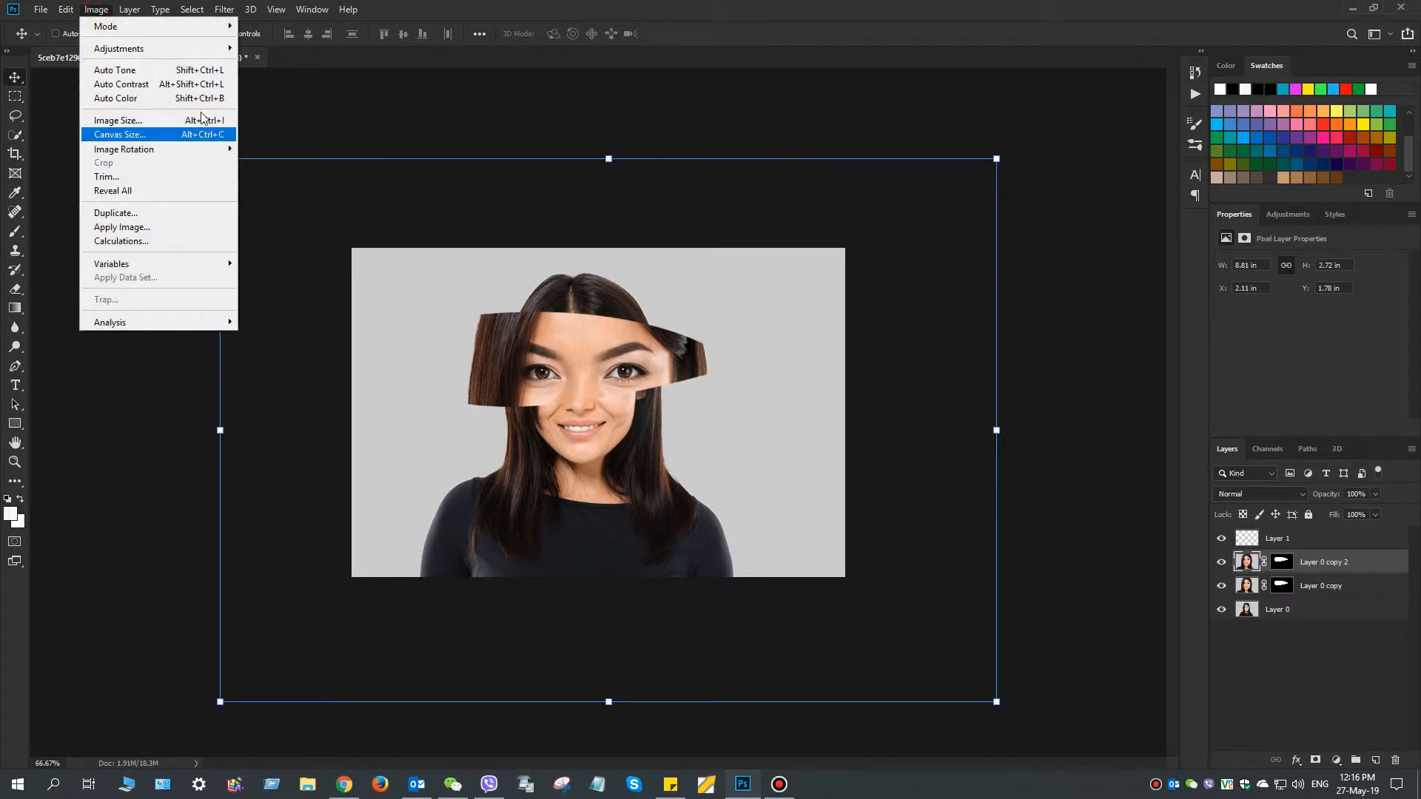
{"action": "mouse_move", "coordinate": [213, 49]}
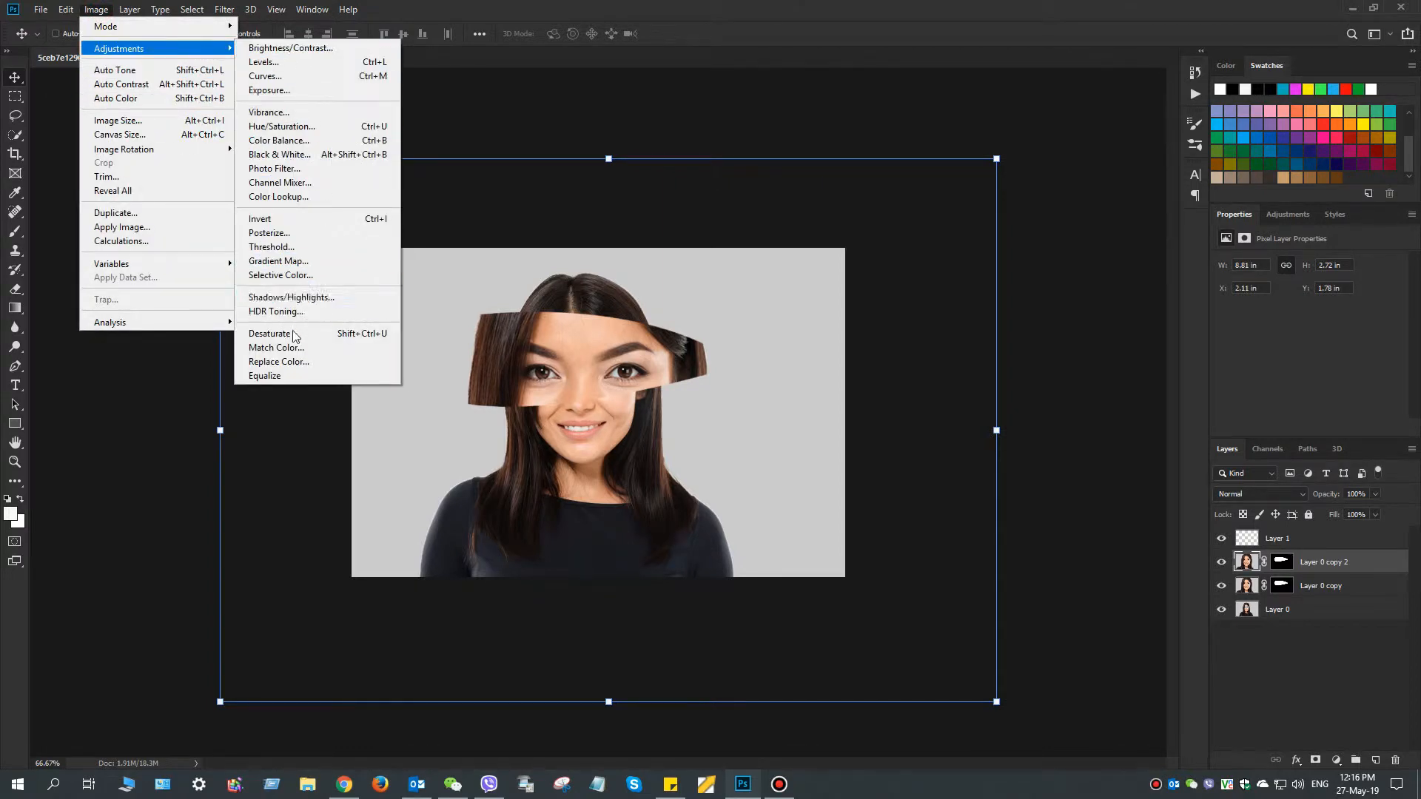
{"action": "left_click", "coordinate": [282, 333]}
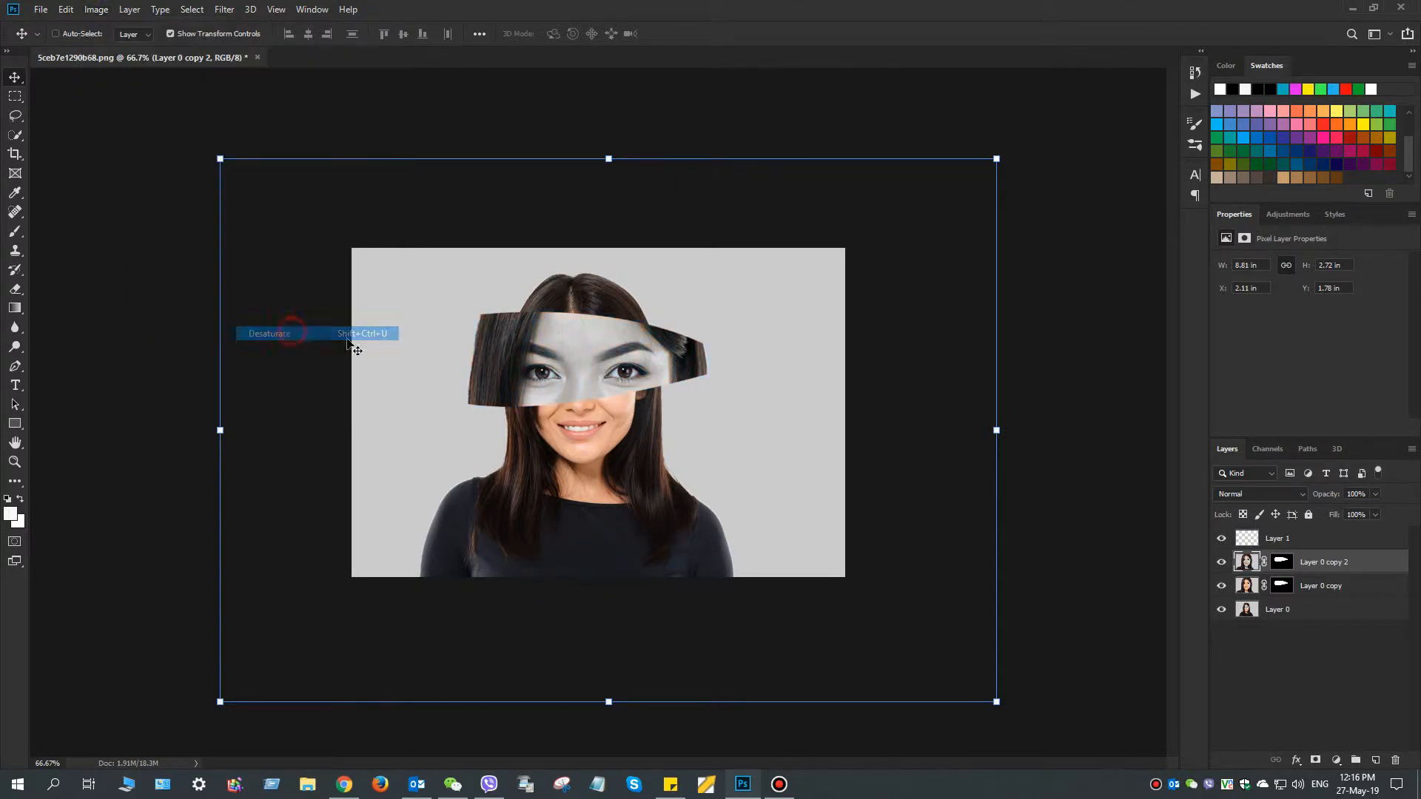
Desaturate the image on Layer 0 copy
{"action": "left_click", "coordinate": [1244, 587]}
{"action": "left_click", "coordinate": [89, 11]}
{"action": "mouse_move", "coordinate": [151, 48]}
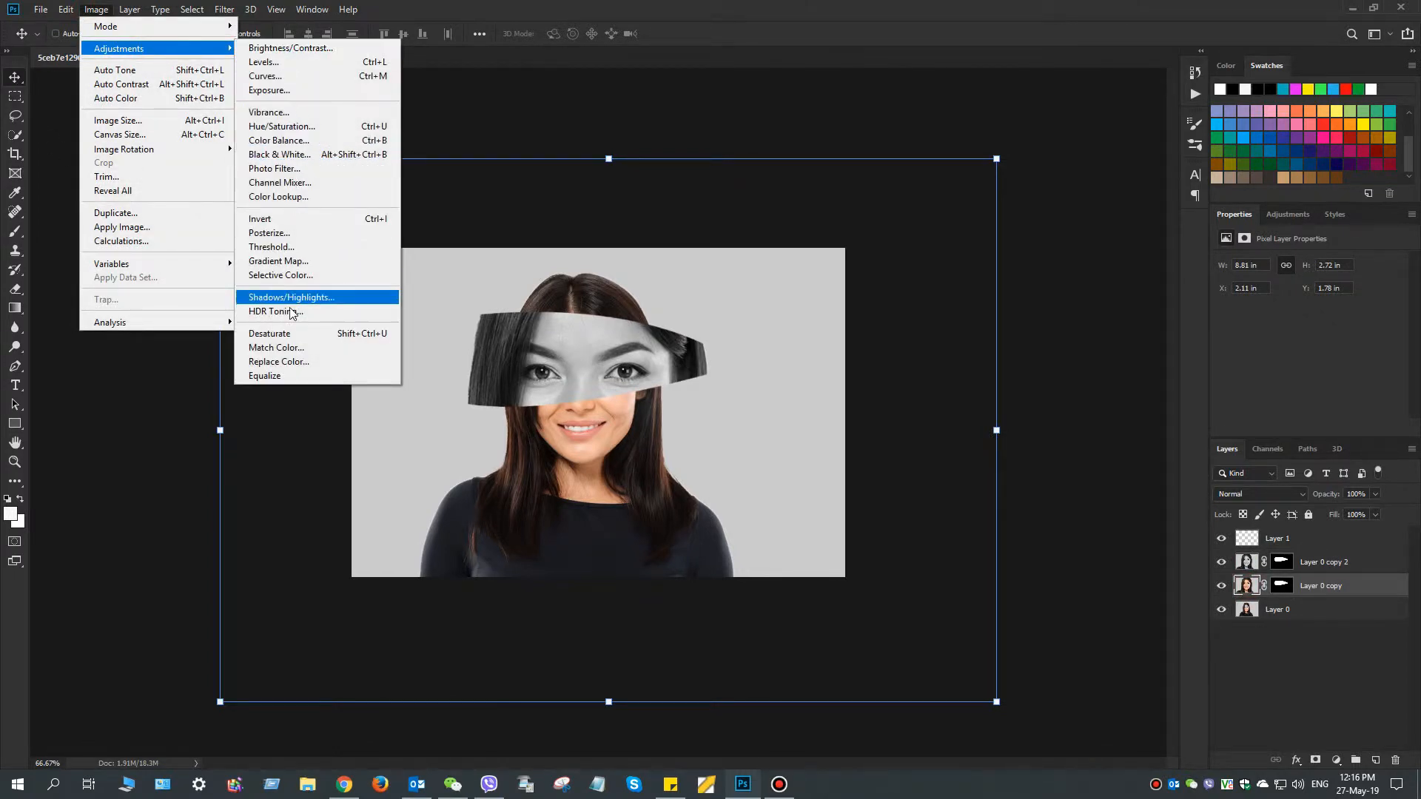
{"action": "left_click", "coordinate": [282, 334]}
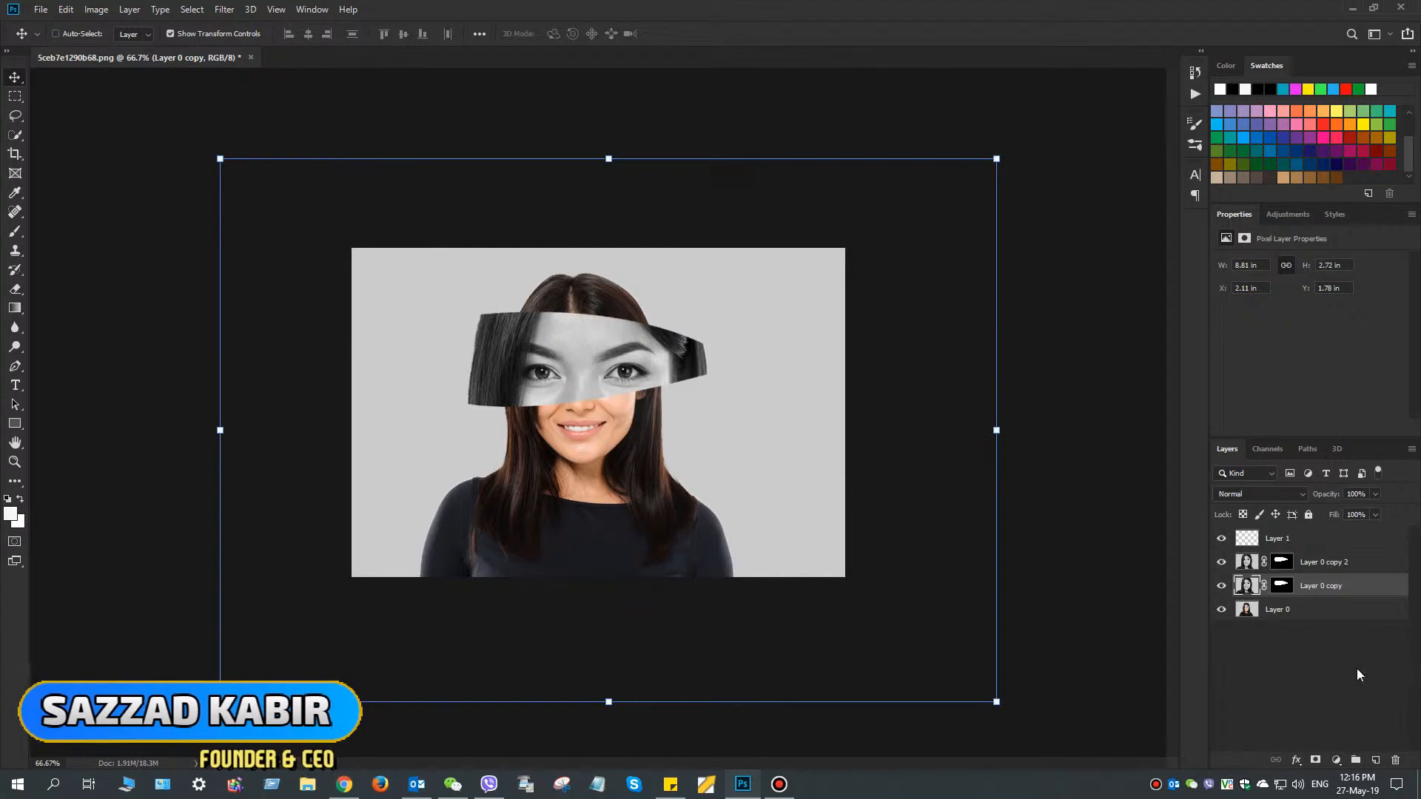
Desaturate the entire base portrait on Layer 0
{"action": "left_click", "coordinate": [1251, 613]}
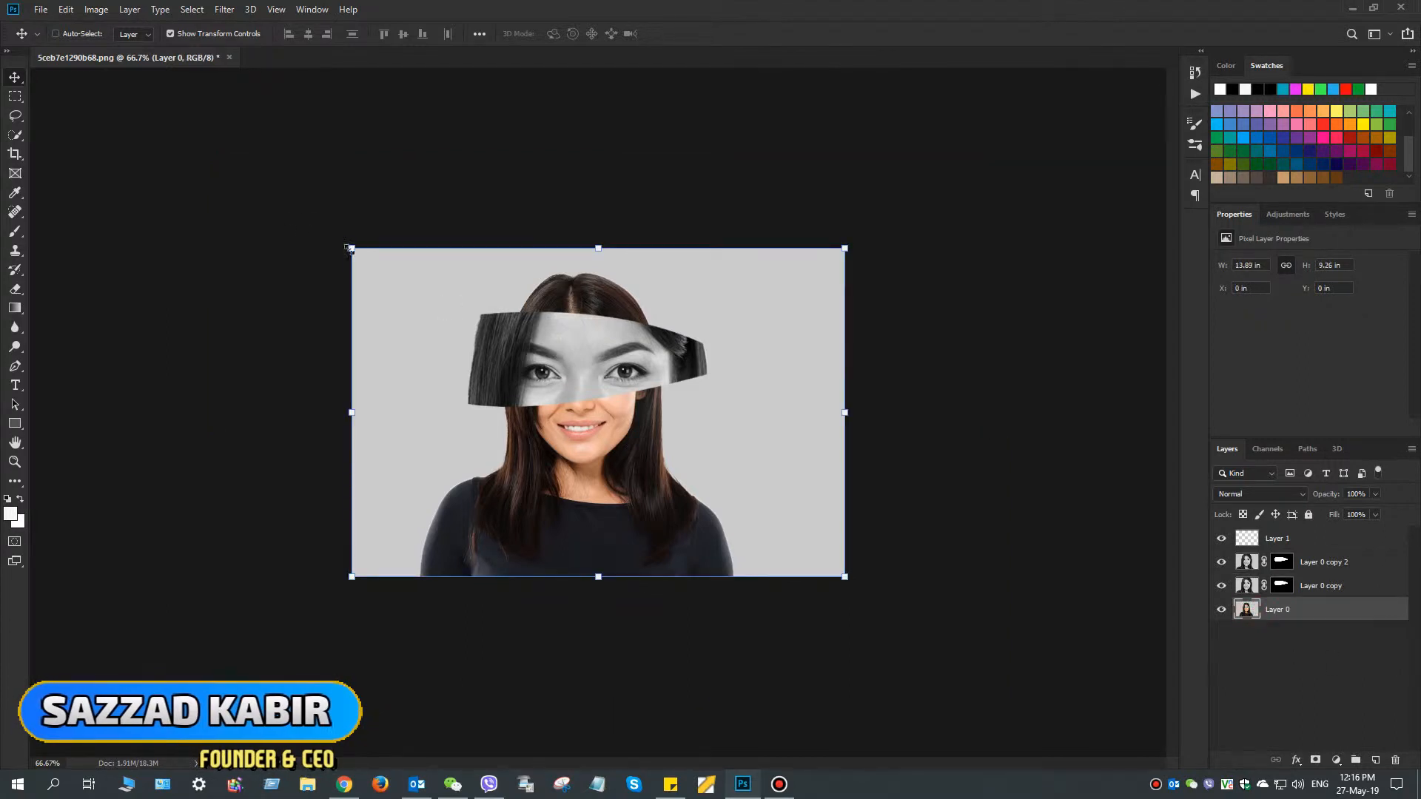
{"action": "left_click", "coordinate": [95, 9]}
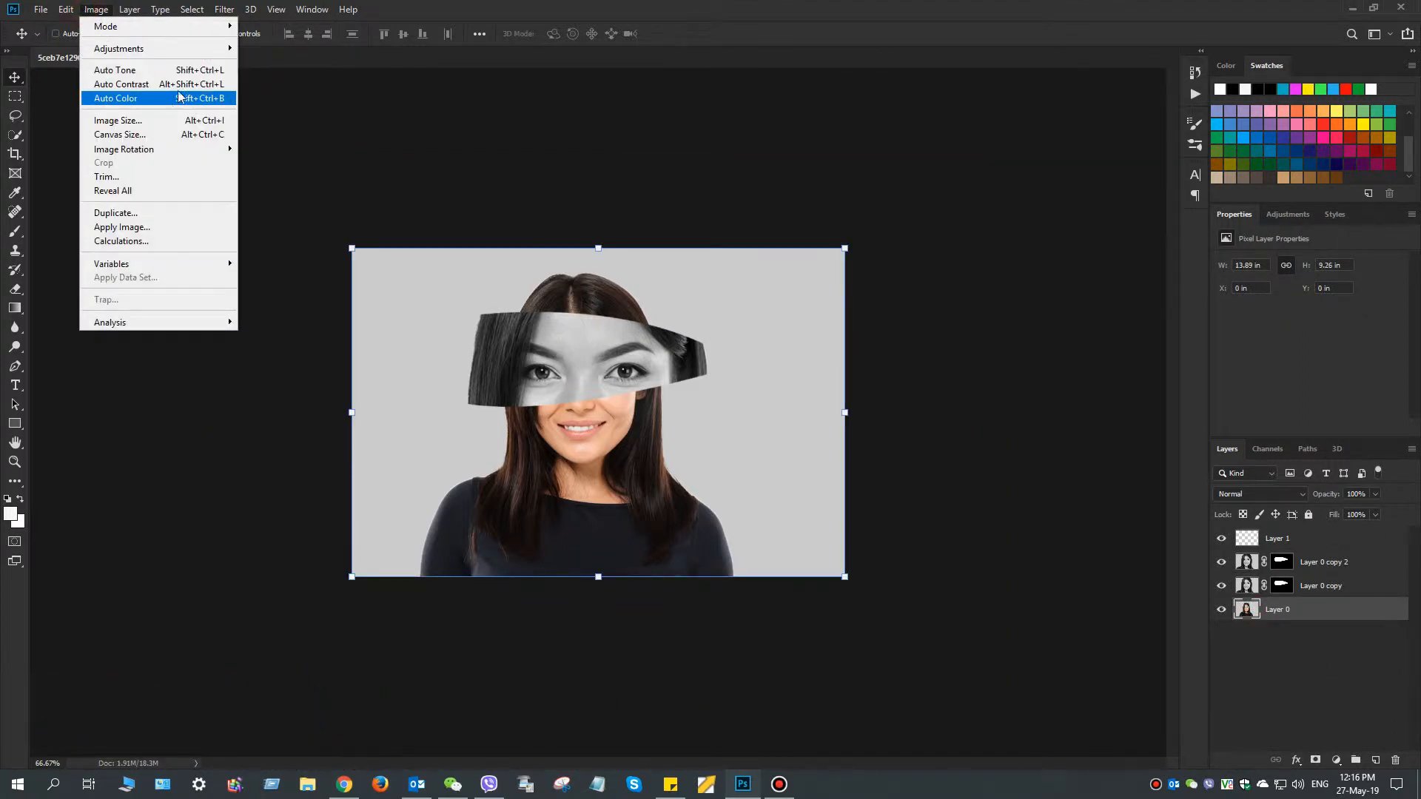
{"action": "mouse_move", "coordinate": [235, 55]}
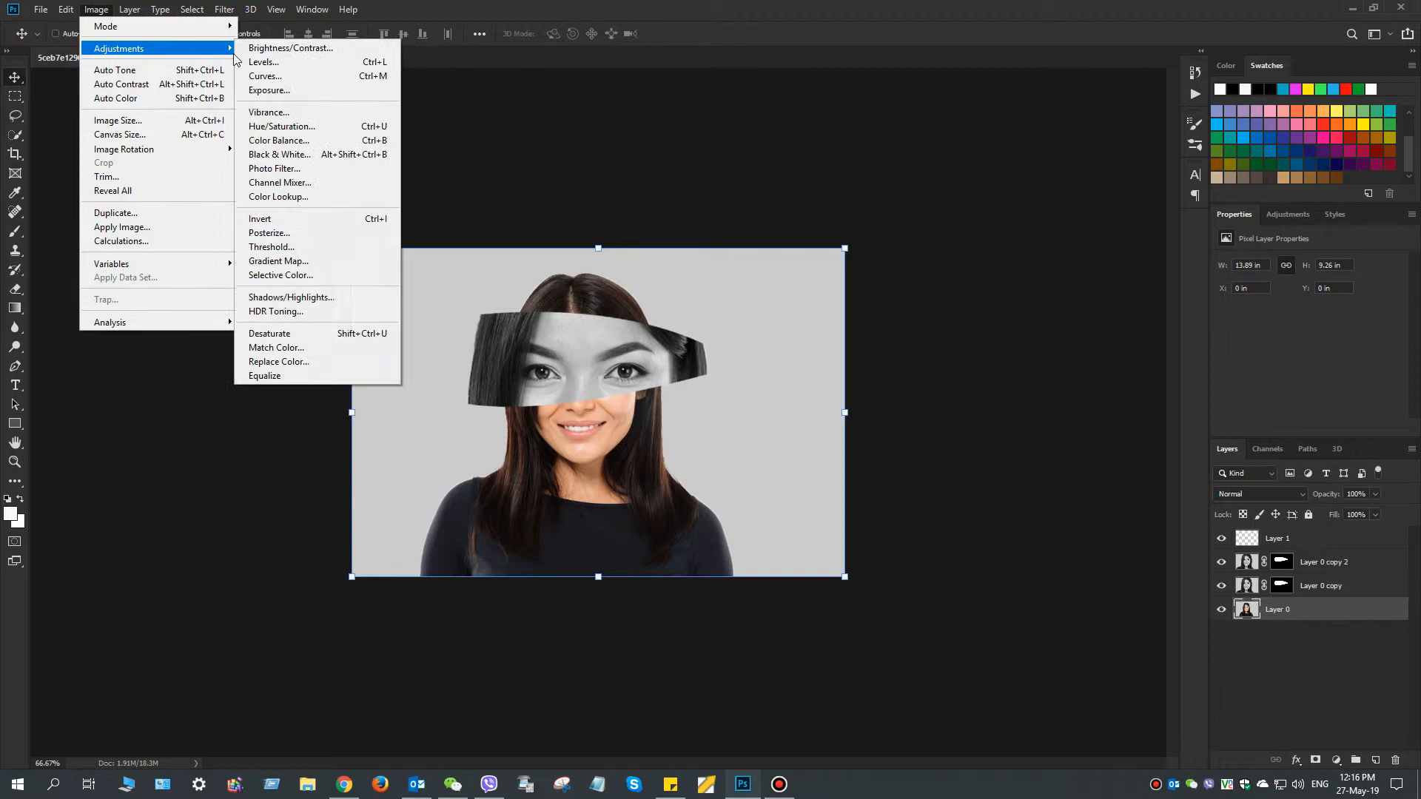
{"action": "left_click", "coordinate": [323, 336]}
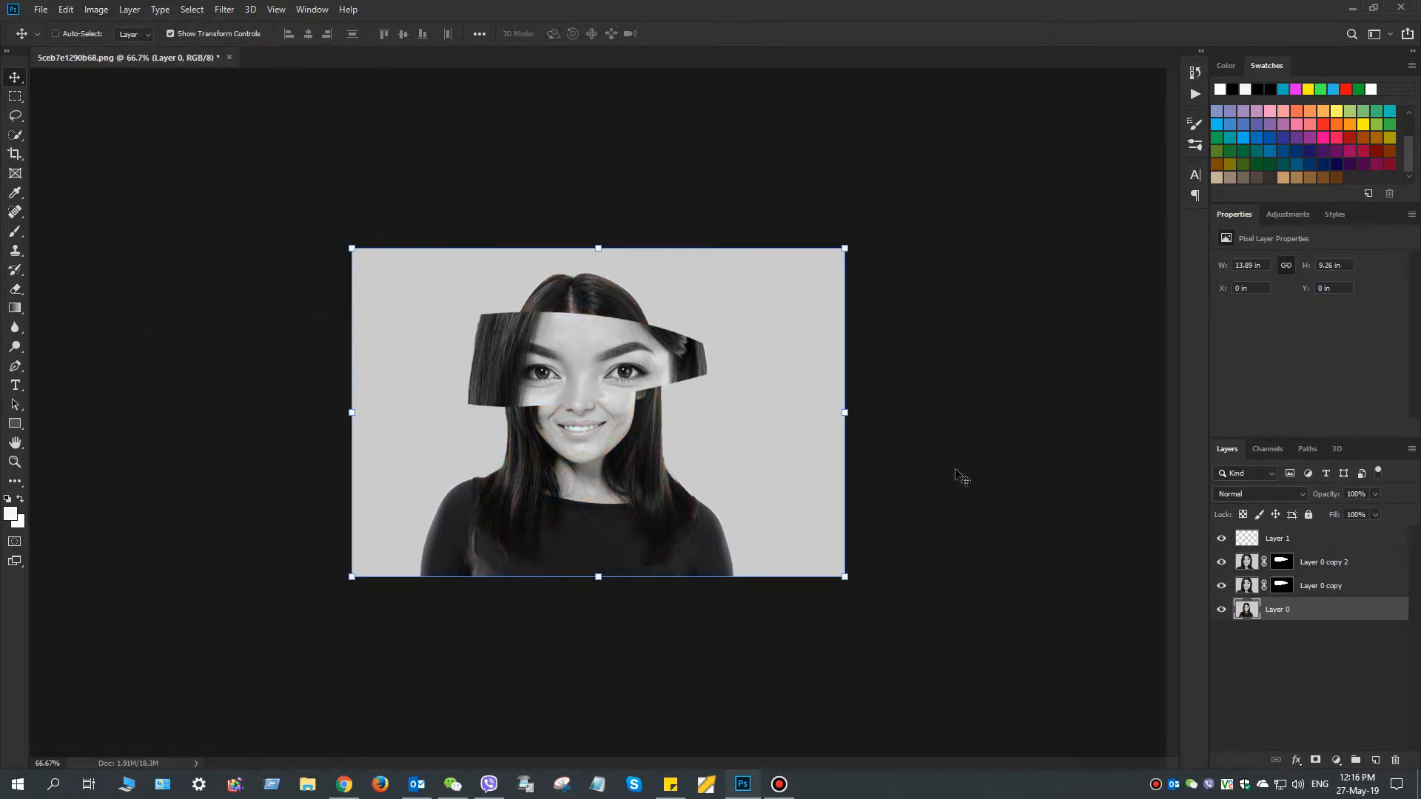
Set up the Brush tool on Layer 1 with a soft round 50 px tip and 9% flow
{"action": "left_click", "coordinate": [1327, 541]}
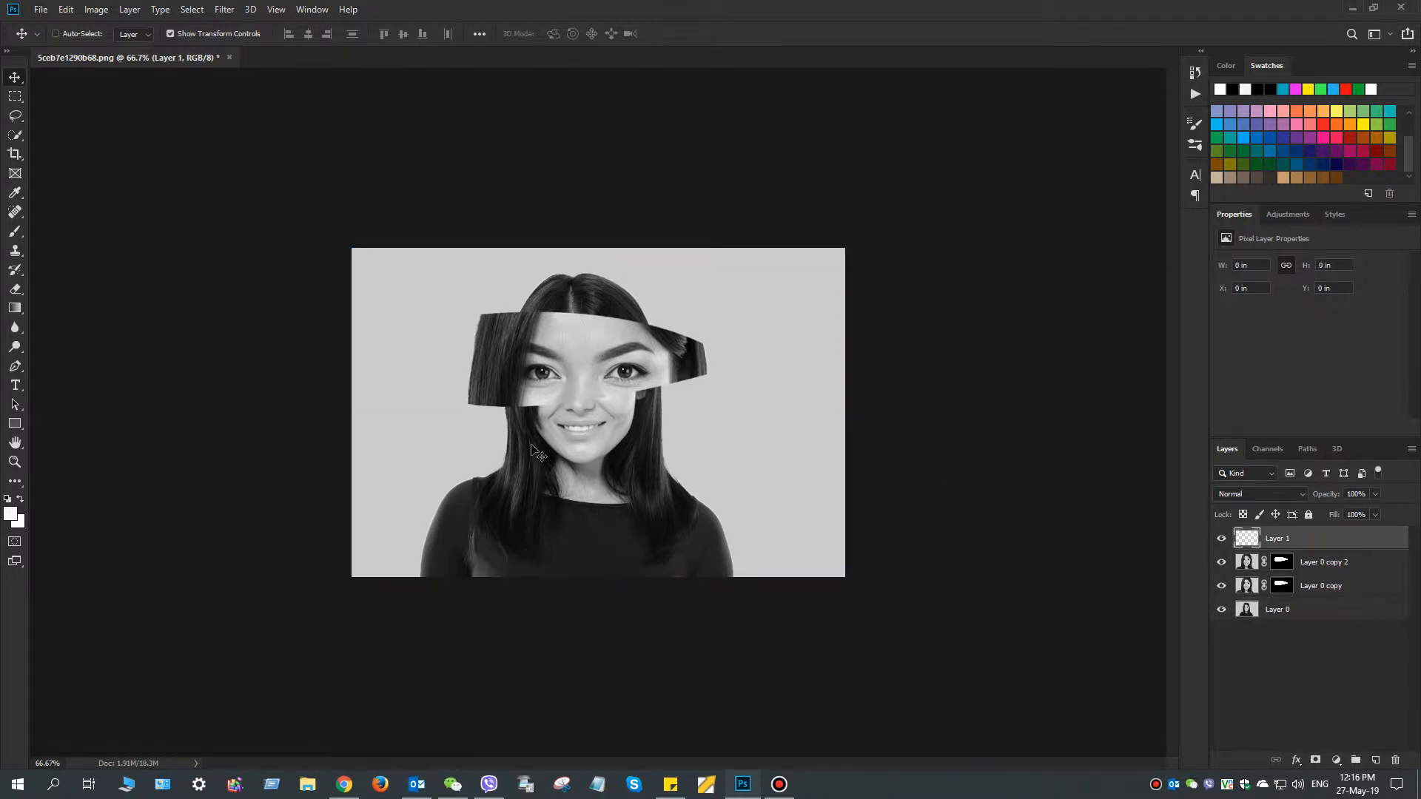
{"action": "left_click", "coordinate": [16, 232]}
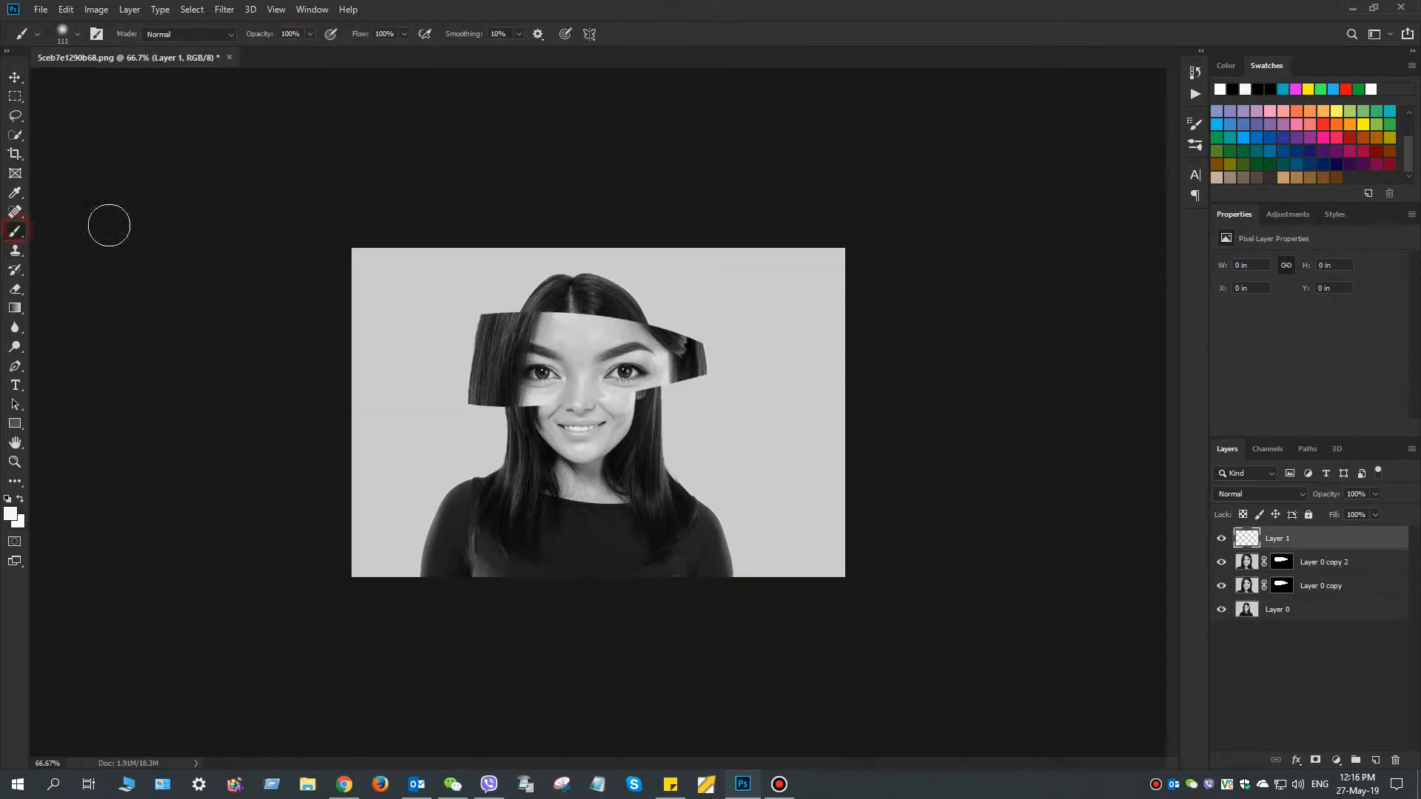
{"action": "left_click", "coordinate": [405, 34]}
{"action": "left_click_drag", "start_coordinate": [386, 52], "coordinate": [348, 52]}
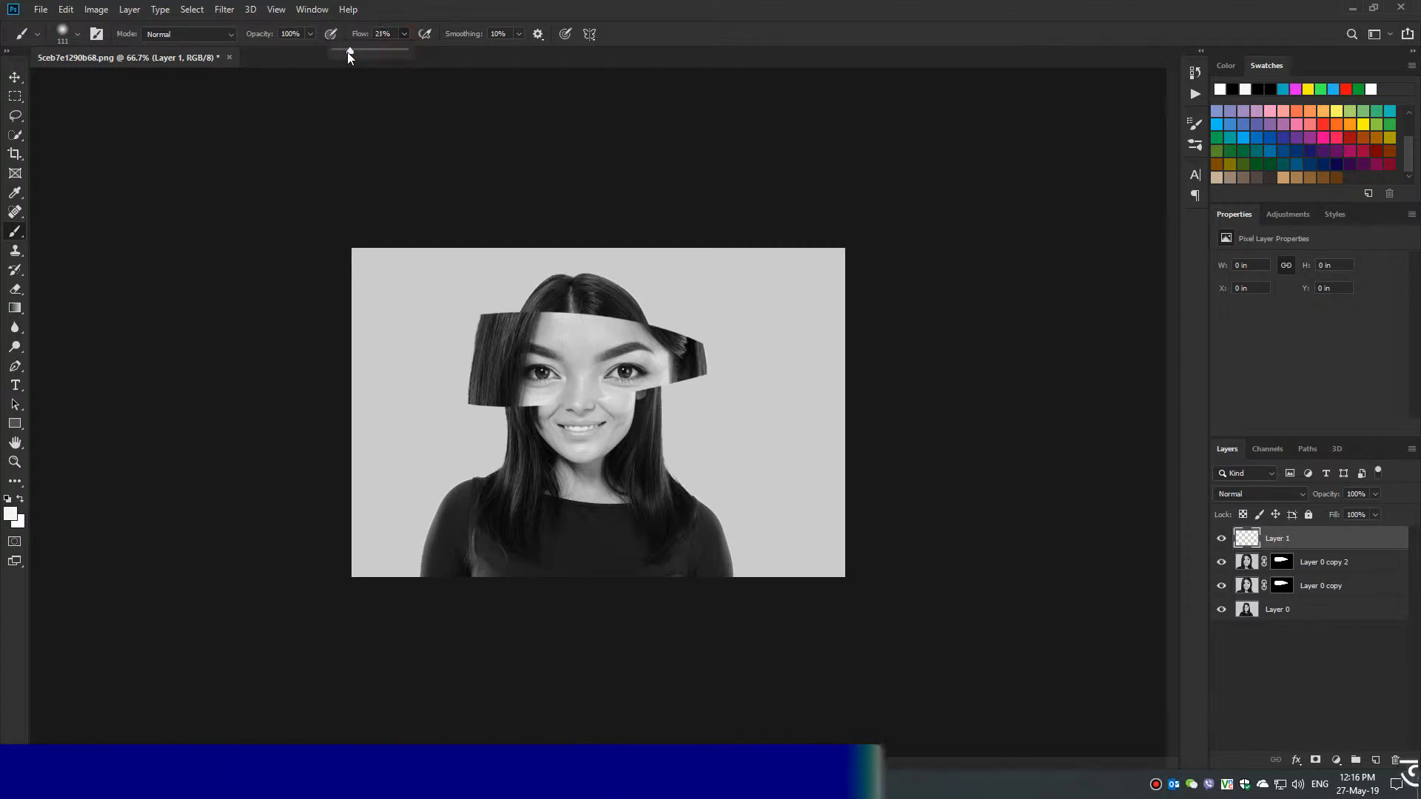
{"action": "right_click", "coordinate": [562, 389]}
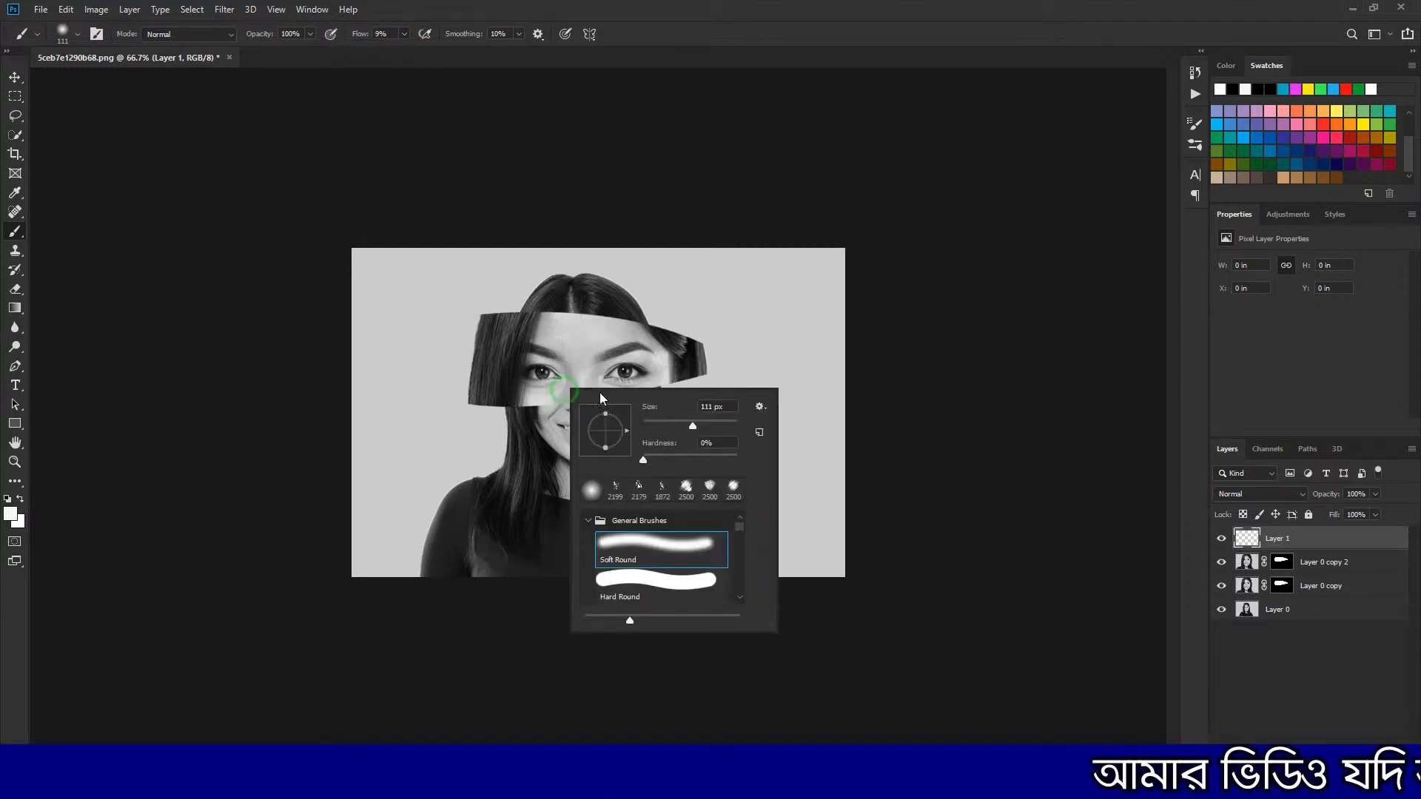
{"action": "left_click_drag", "start_coordinate": [697, 428], "coordinate": [670, 431]}
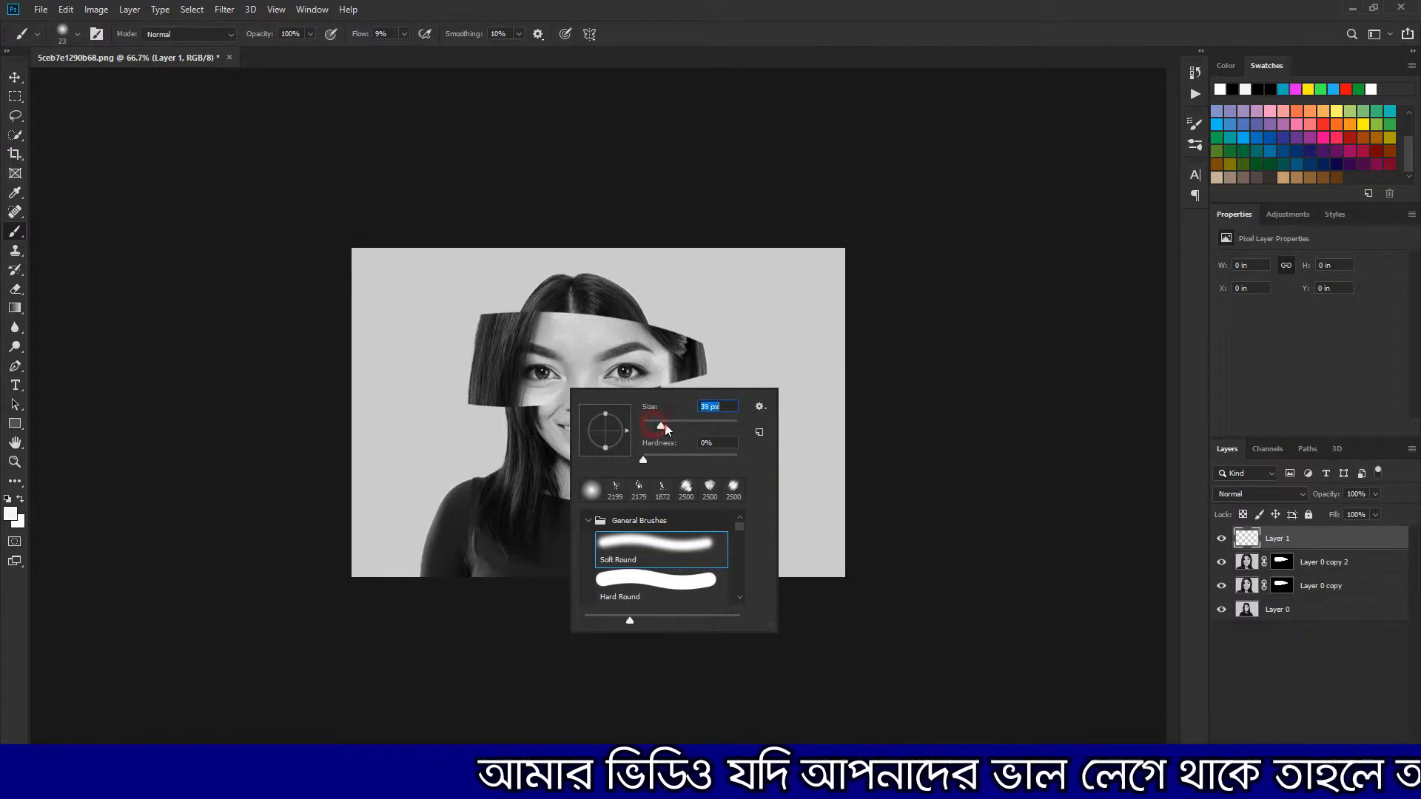
{"action": "left_click_drag", "start_coordinate": [483, 400], "coordinate": [572, 400]}
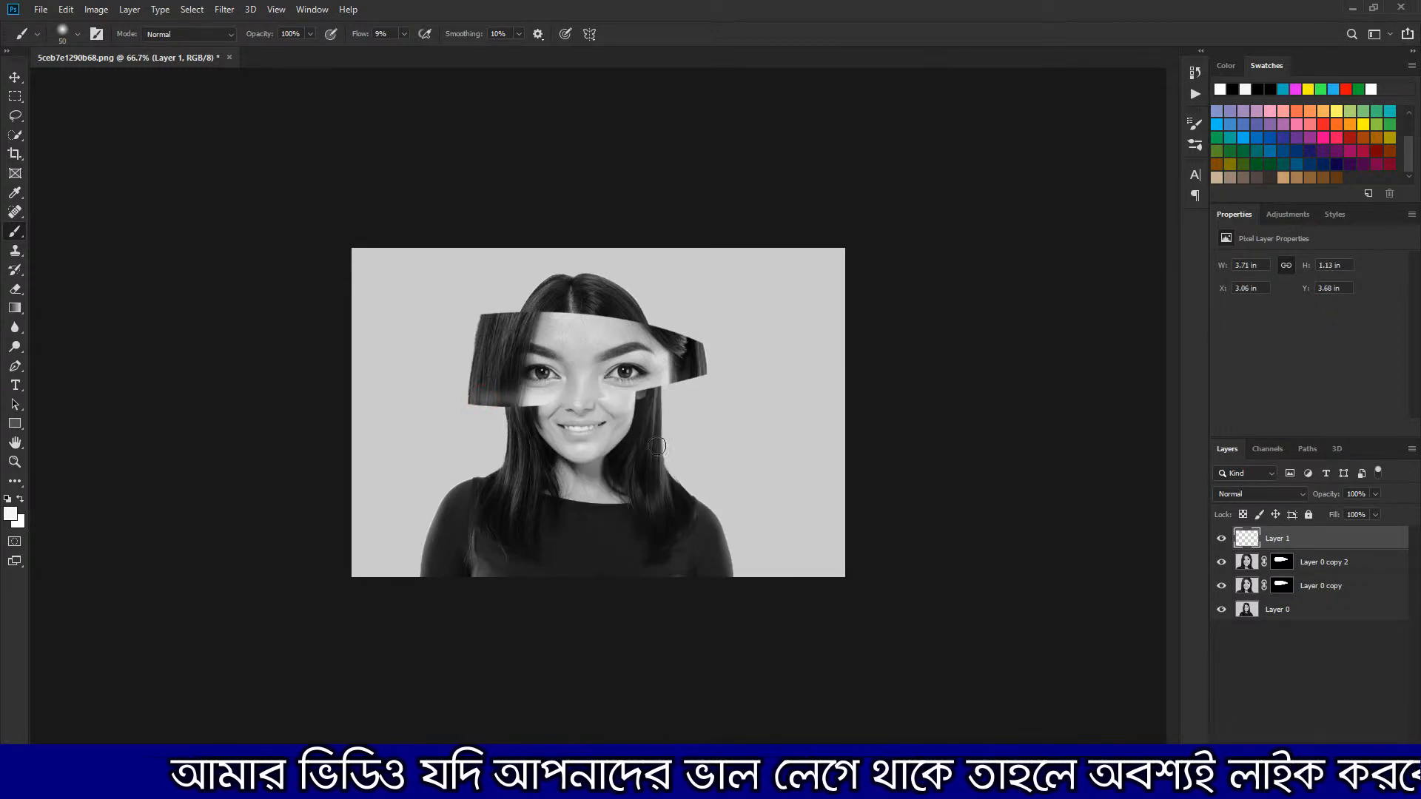
{"action": "key", "text": "ctrl+z"}
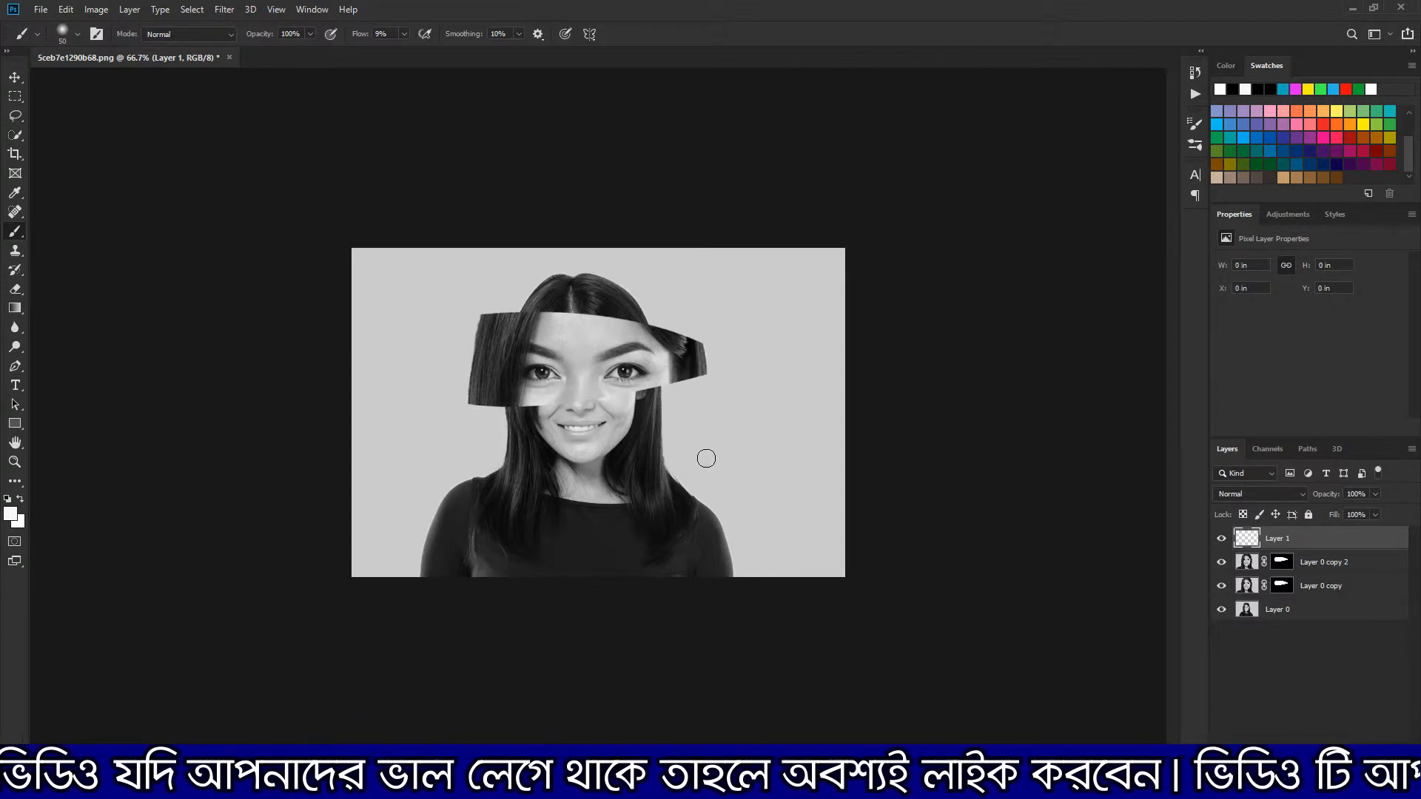
Move Layer 1 below Layer 0 copy 2 and set the foreground color to black (000000)
{"action": "left_click_drag", "start_coordinate": [1323, 549], "coordinate": [1324, 576]}
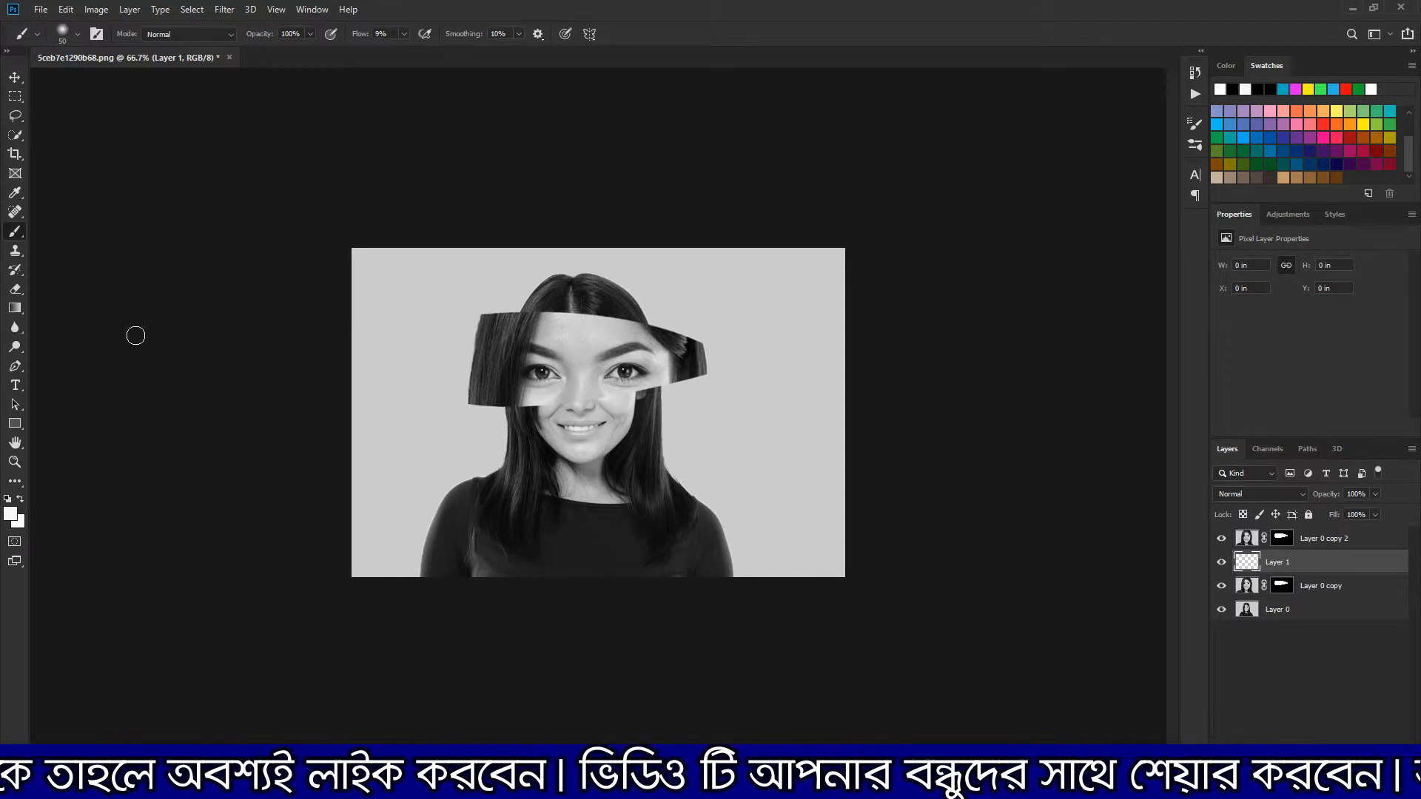
{"action": "left_click", "coordinate": [11, 512]}
{"action": "type", "text": "000000"}
{"action": "left_click", "coordinate": [1300, 181]}
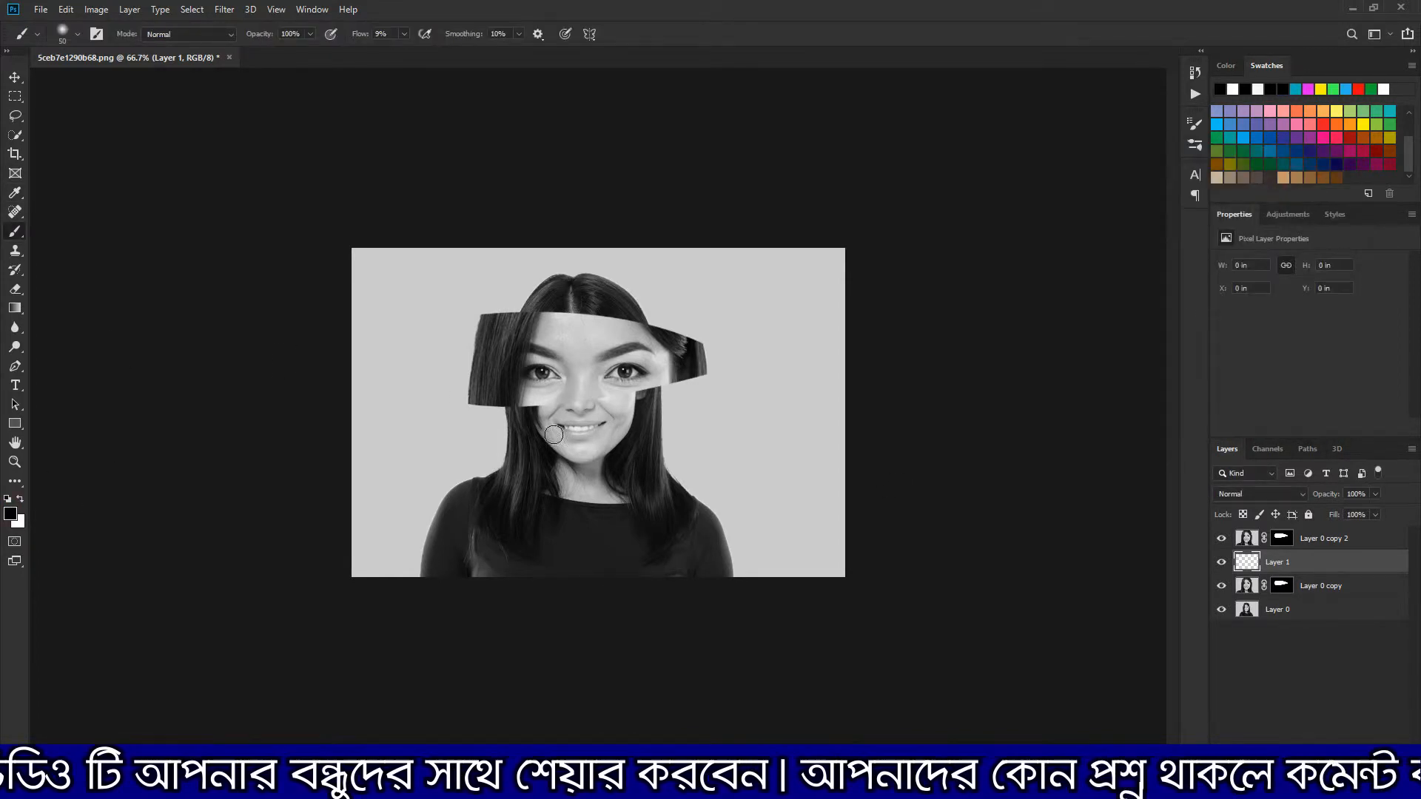
Paint soft black shadows on Layer 1 along the upper and lower edges of the eye strip
{"action": "left_click_drag", "start_coordinate": [477, 402], "coordinate": [688, 381]}
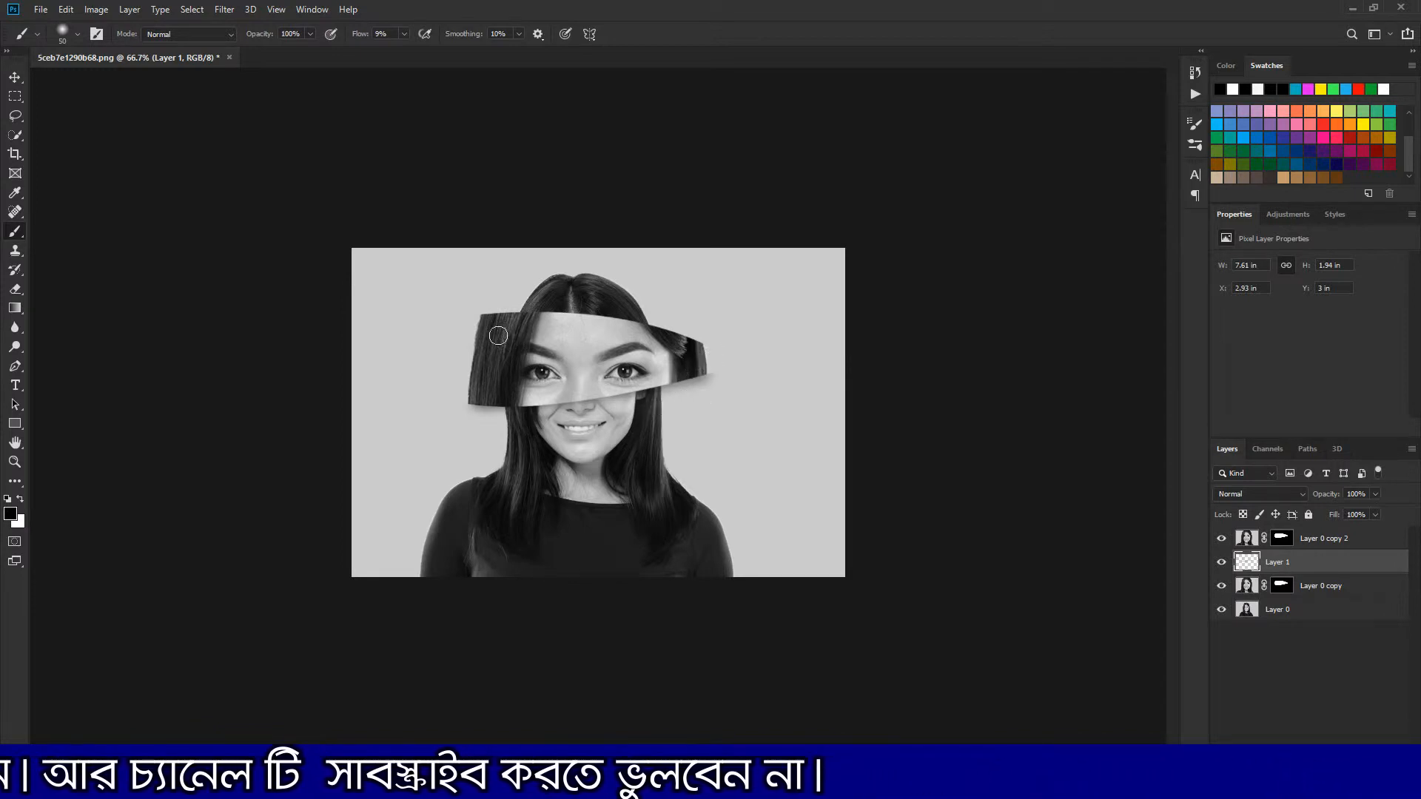
{"action": "left_click_drag", "start_coordinate": [487, 319], "coordinate": [547, 319]}
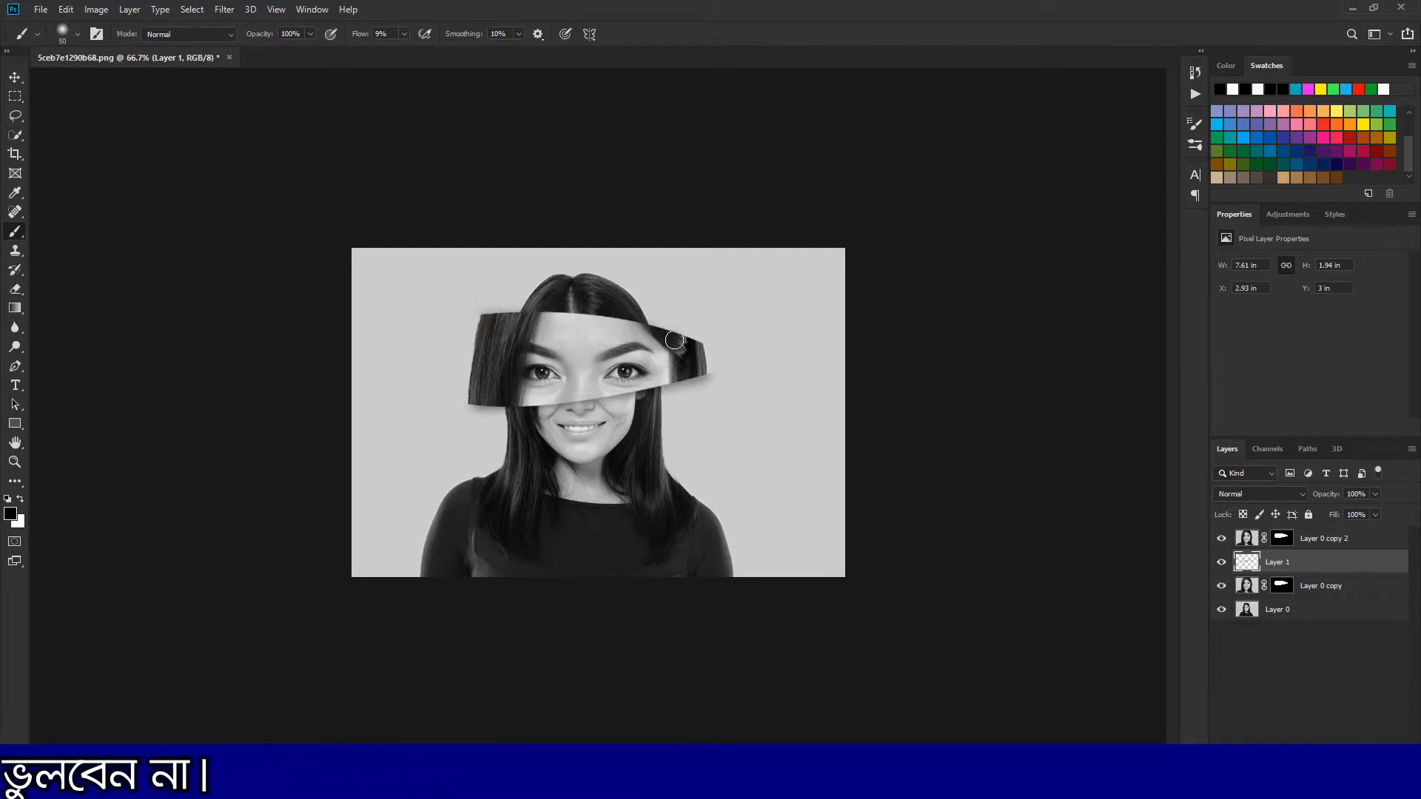
{"action": "left_click_drag", "start_coordinate": [696, 379], "coordinate": [474, 412]}
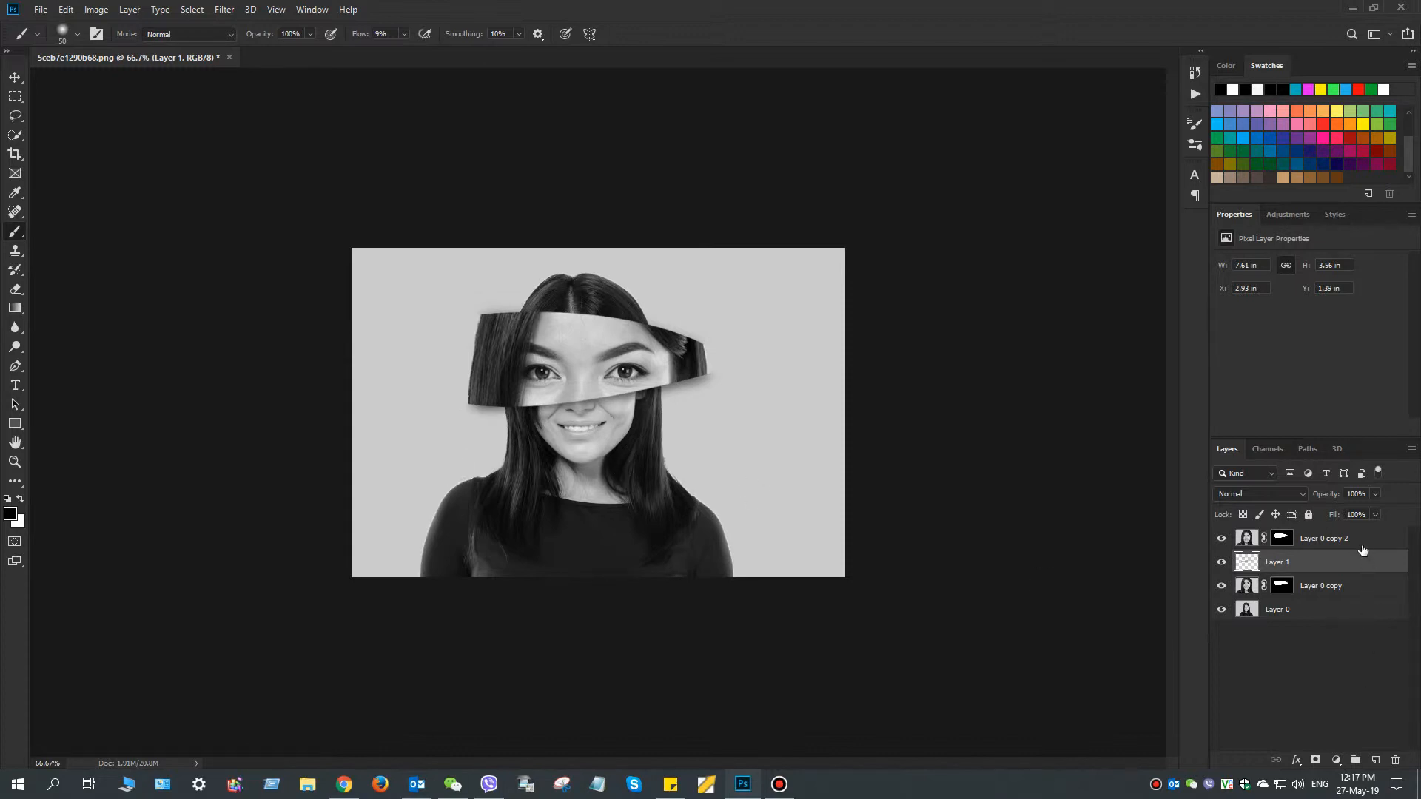
Try Drop Shadow, Satin and Gradient Overlay effects on Layer 0 copy 2
{"action": "left_click", "coordinate": [15, 462]}
{"action": "left_click", "coordinate": [399, 34]}
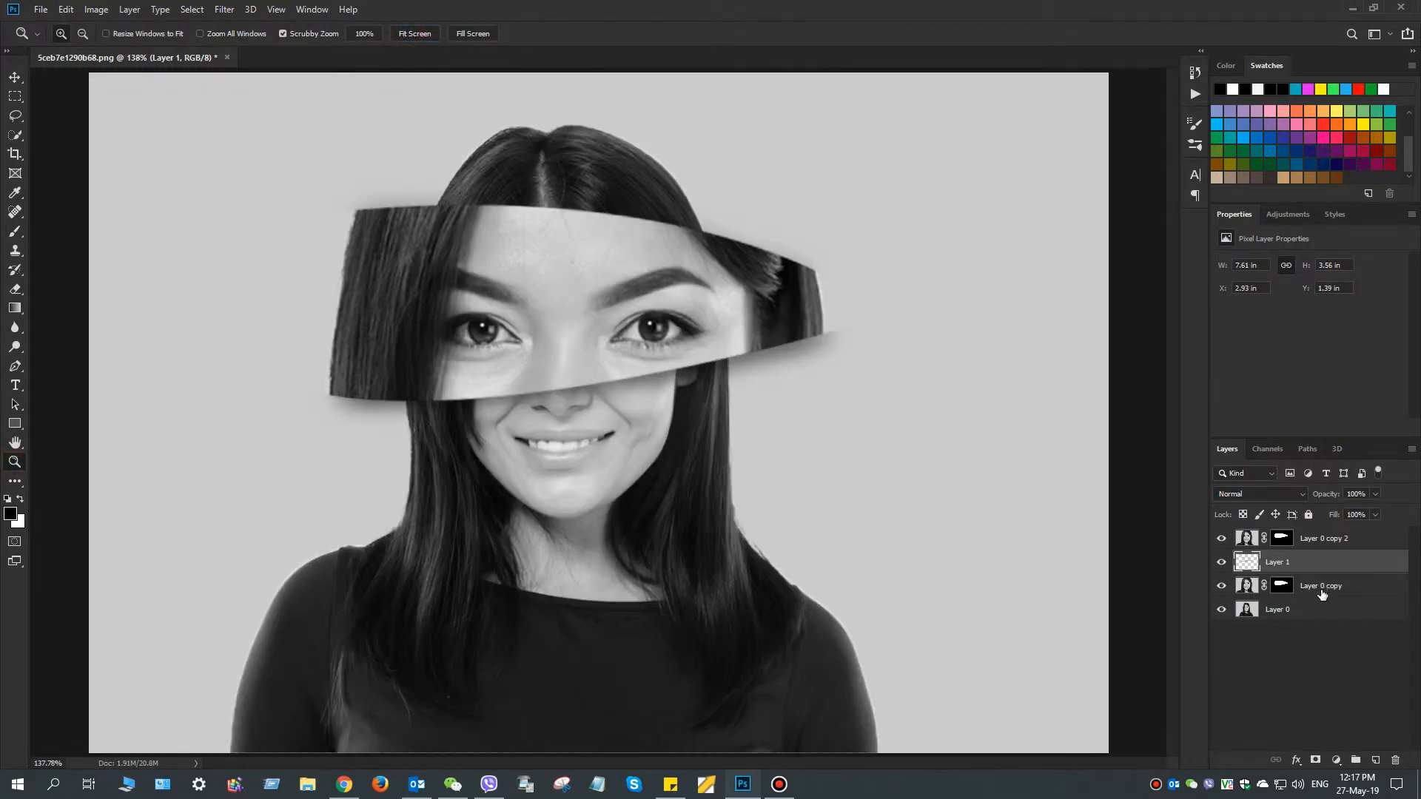
{"action": "double_click", "coordinate": [1380, 546]}
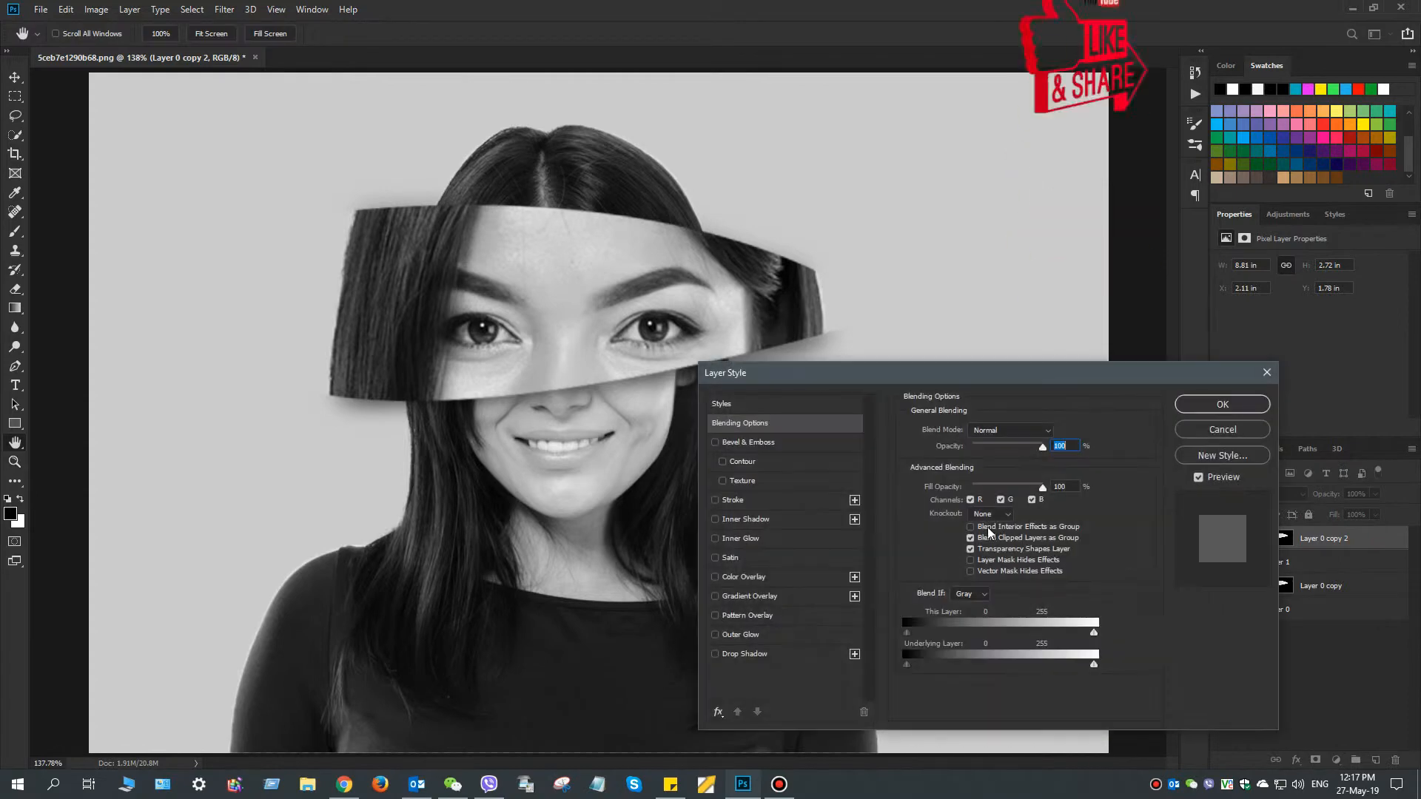
{"action": "left_click", "coordinate": [715, 654]}
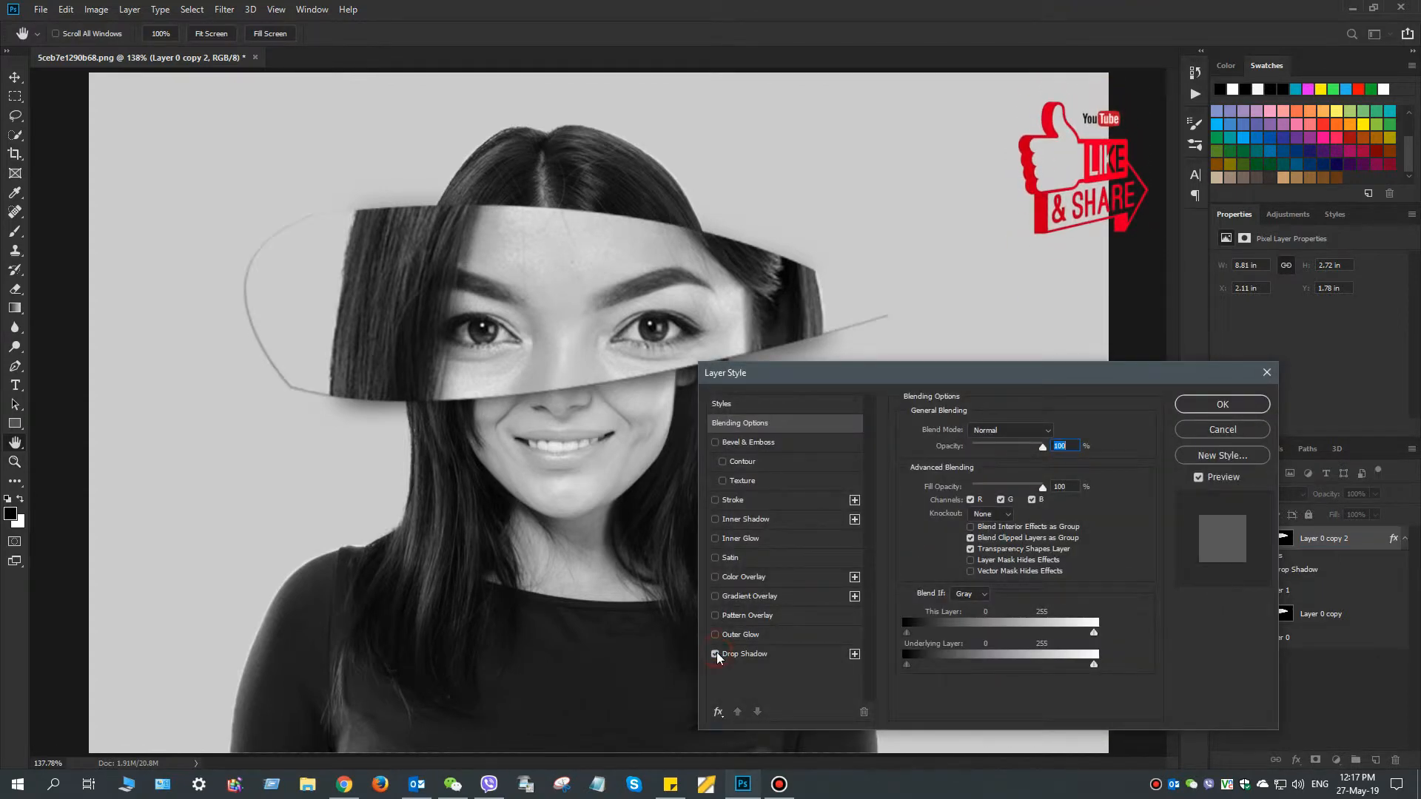
{"action": "left_click", "coordinate": [729, 655]}
{"action": "left_click", "coordinate": [715, 654]}
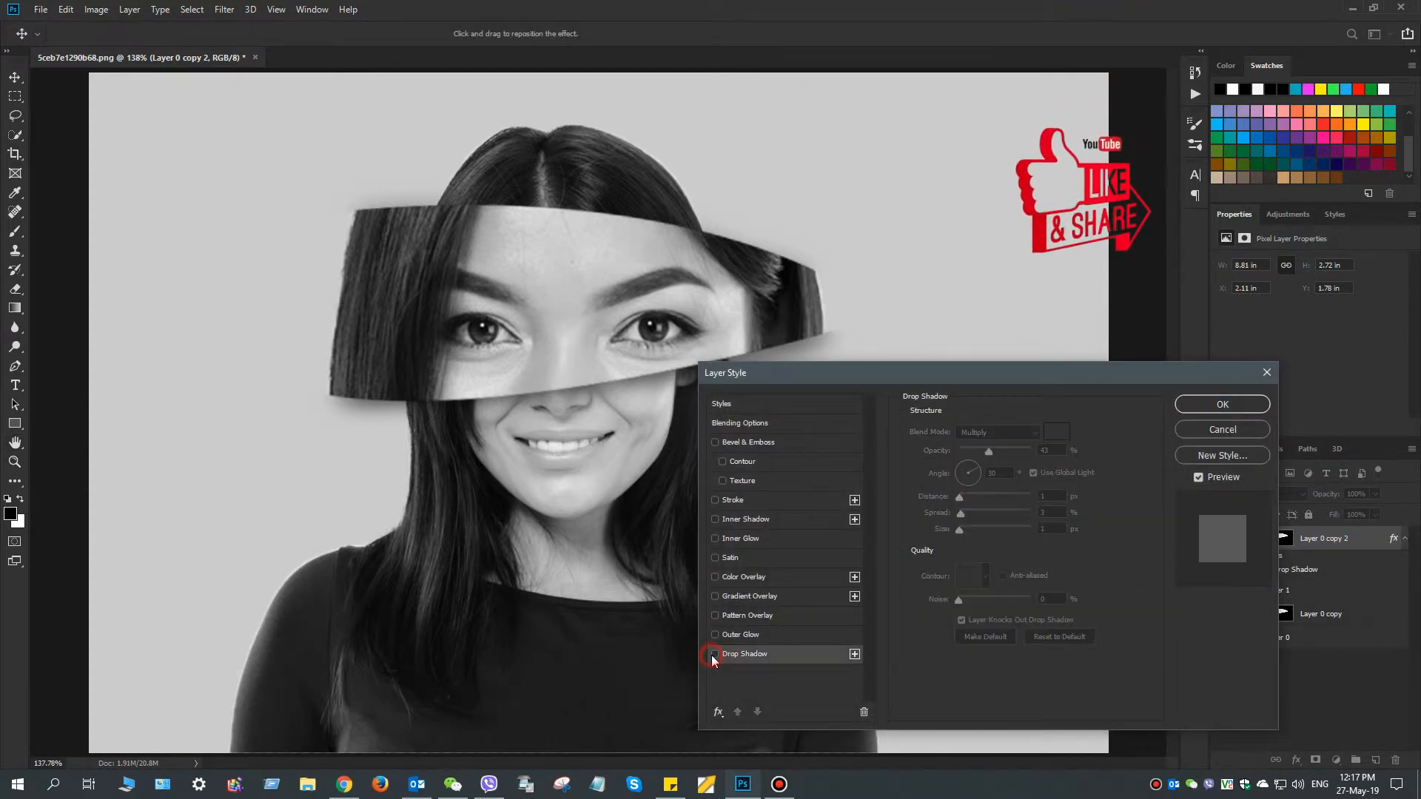
{"action": "left_click", "coordinate": [716, 560]}
{"action": "left_click", "coordinate": [715, 559]}
{"action": "left_click", "coordinate": [715, 596]}
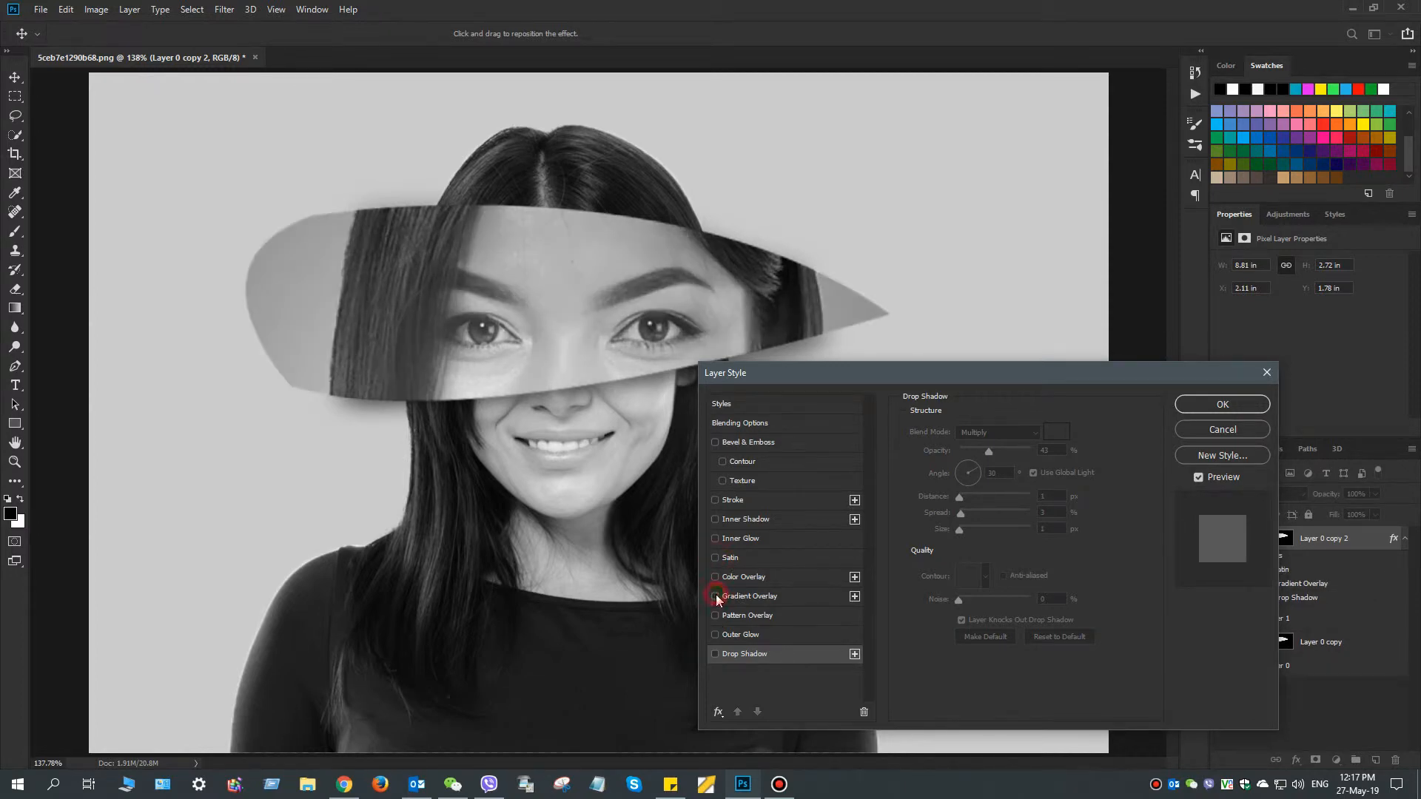
{"action": "left_click", "coordinate": [715, 595]}
{"action": "left_click", "coordinate": [1227, 409]}
{"action": "key", "text": "z"}
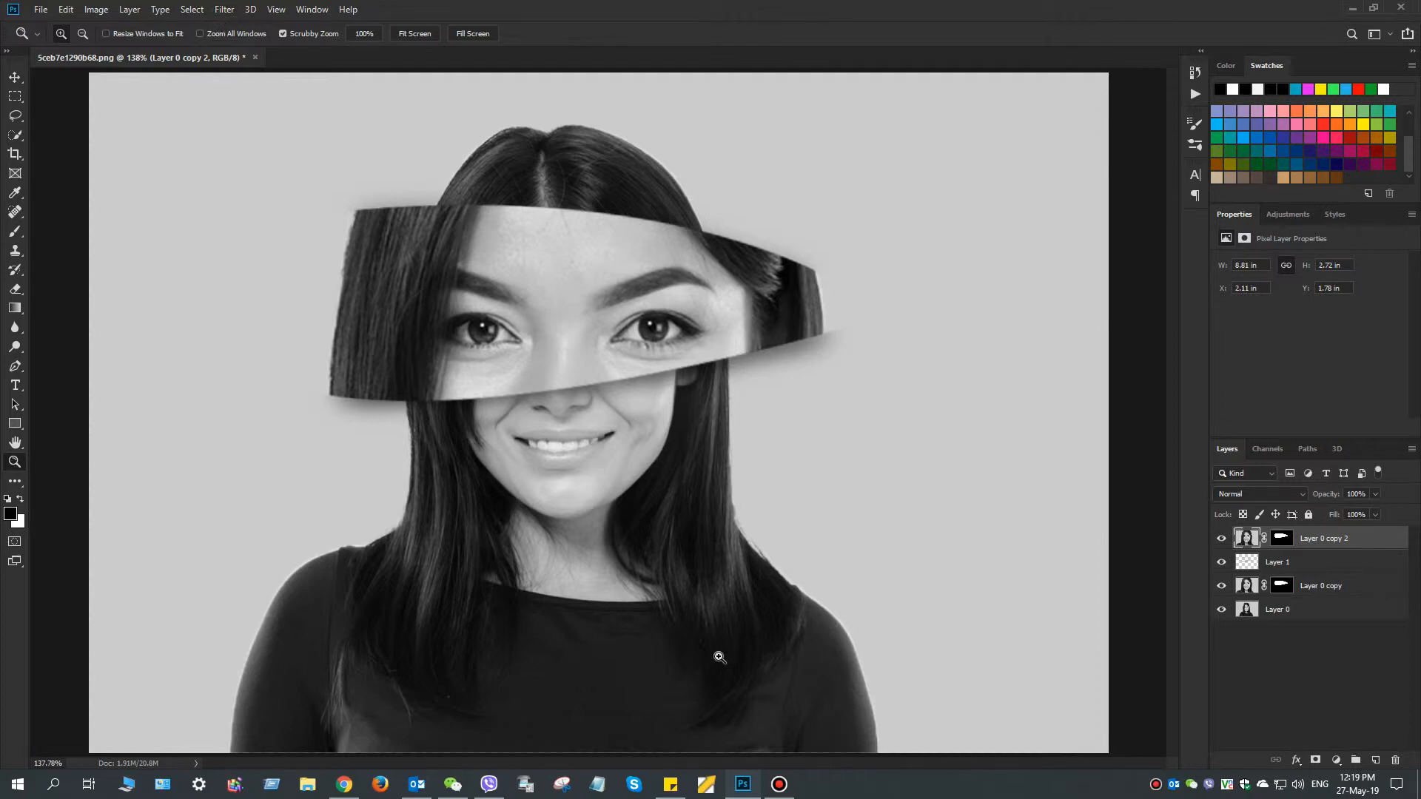
{"action": "left_click", "coordinate": [224, 9]}
{"action": "left_click", "coordinate": [559, 7]}
Stamp all visible layers into a new merged layer at the top of the stack
{"action": "key", "text": "alt"}
{"action": "key", "text": "ctrl+alt+shift+e"}
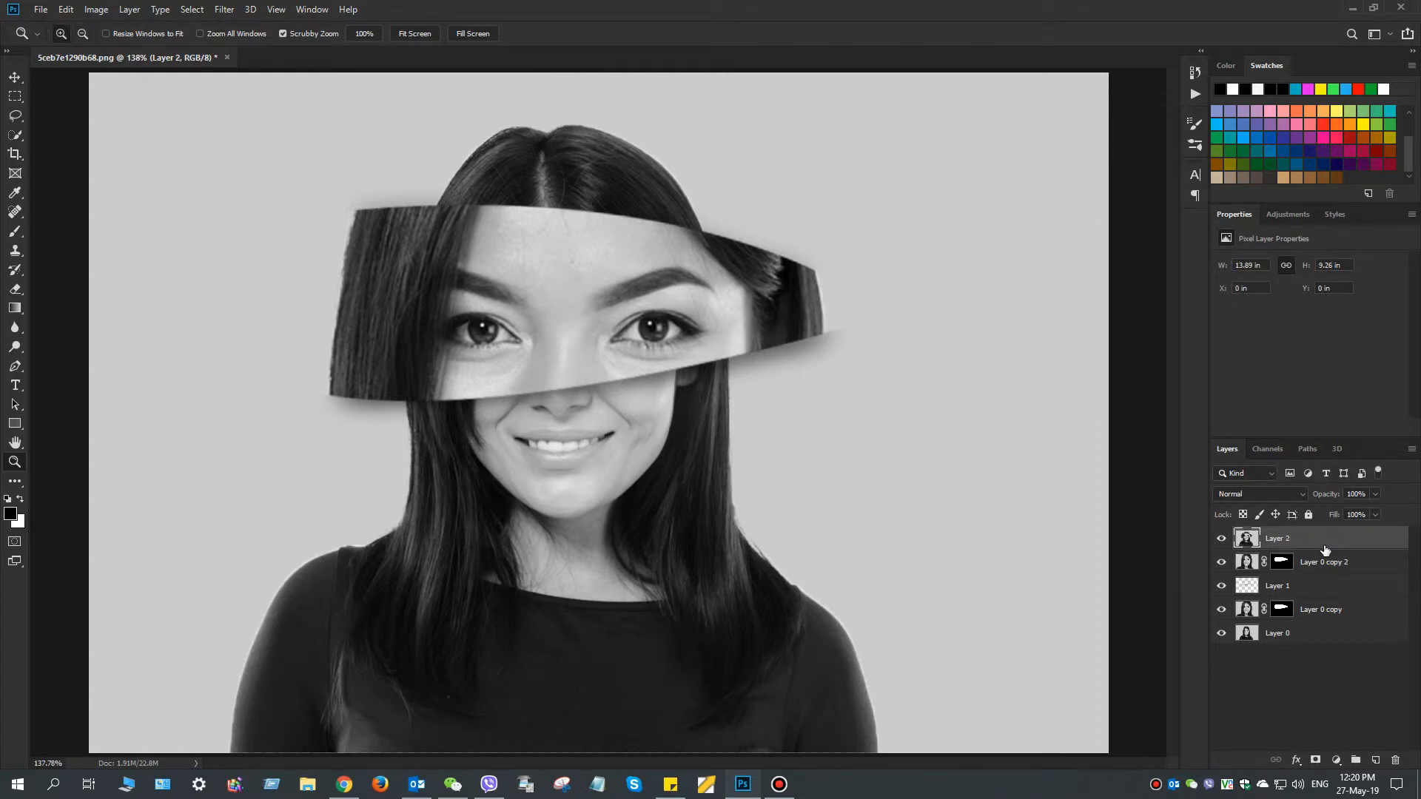
Add a gradient fill layer above Layer 2 using the pink-to-yellow gradient preset
{"action": "left_click", "coordinate": [1336, 760]}
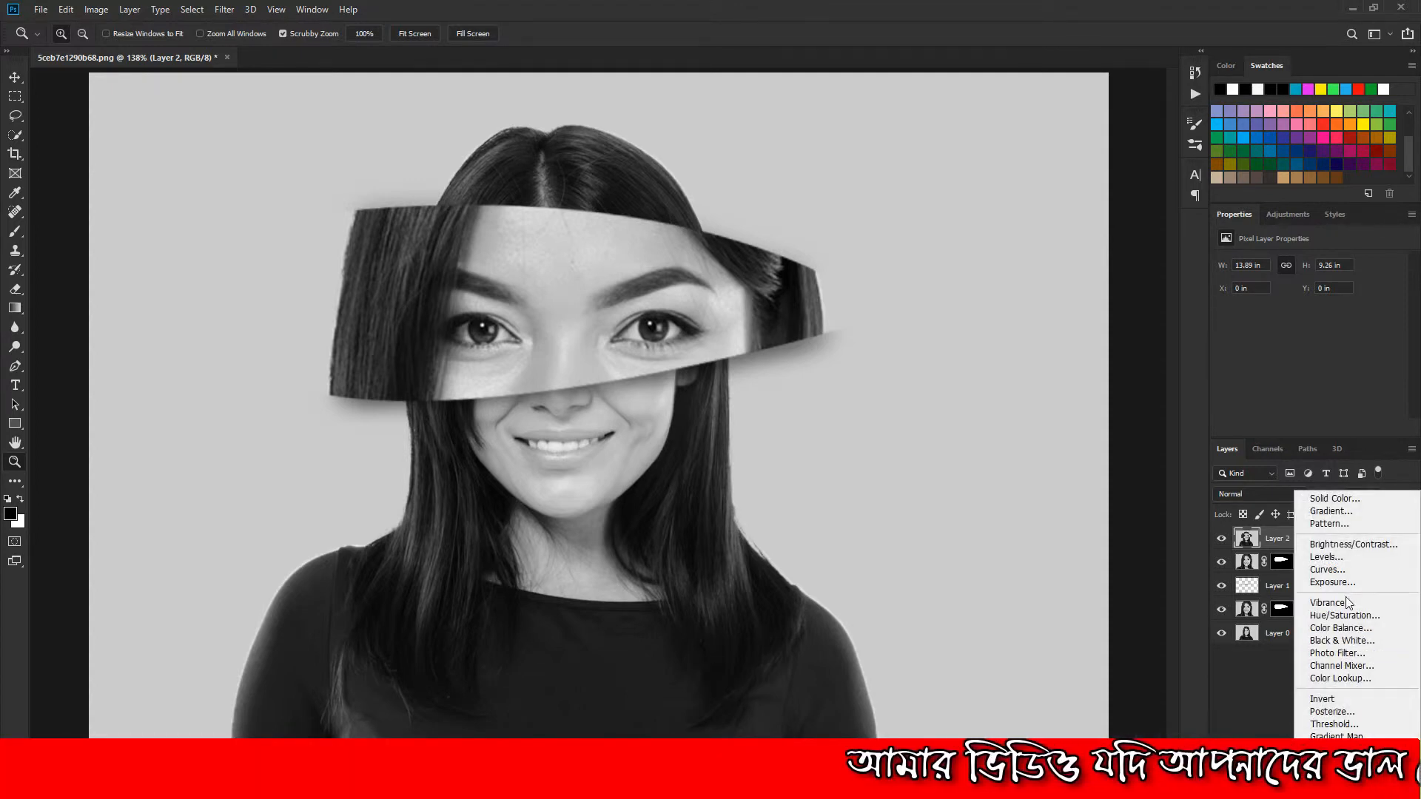
{"action": "left_click", "coordinate": [1347, 511]}
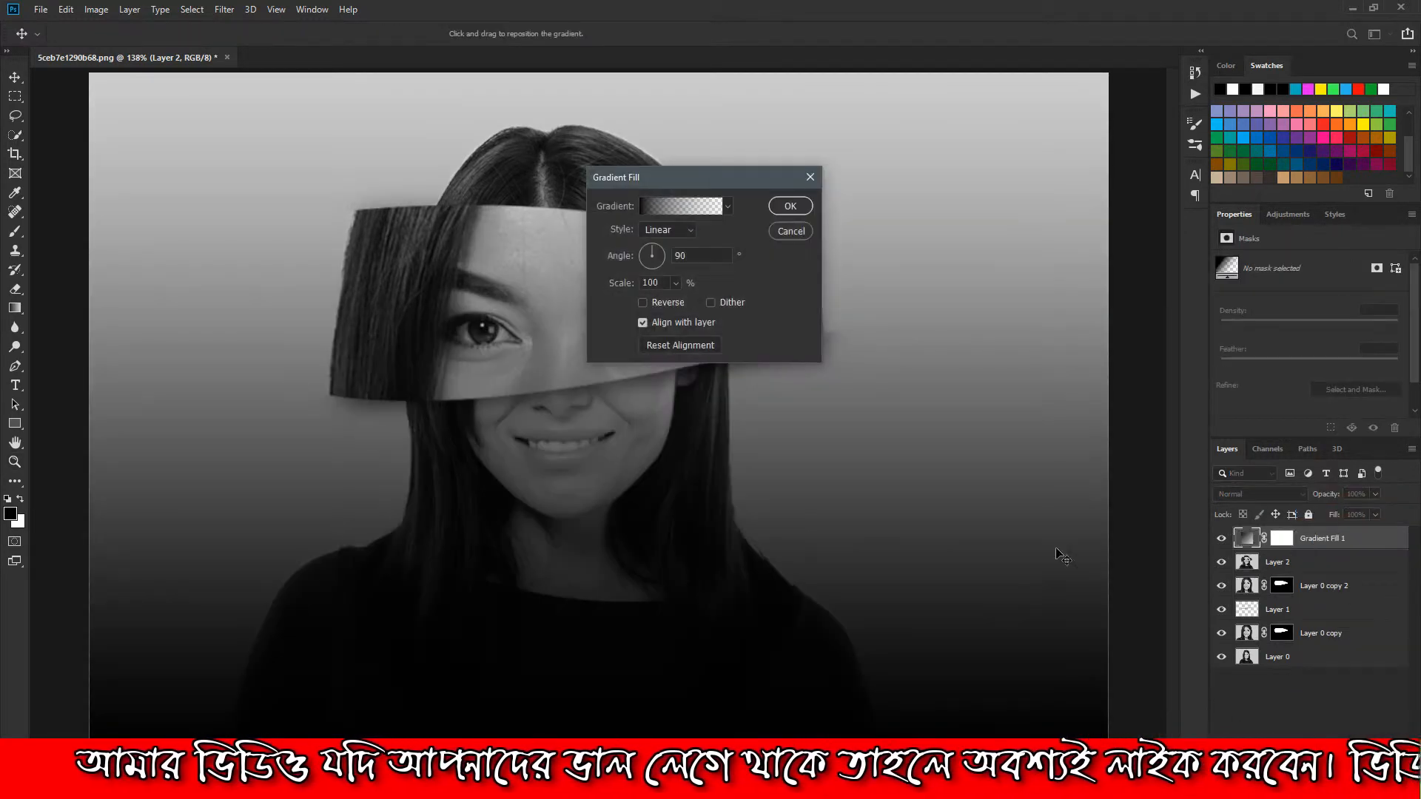
{"action": "left_click", "coordinate": [729, 208]}
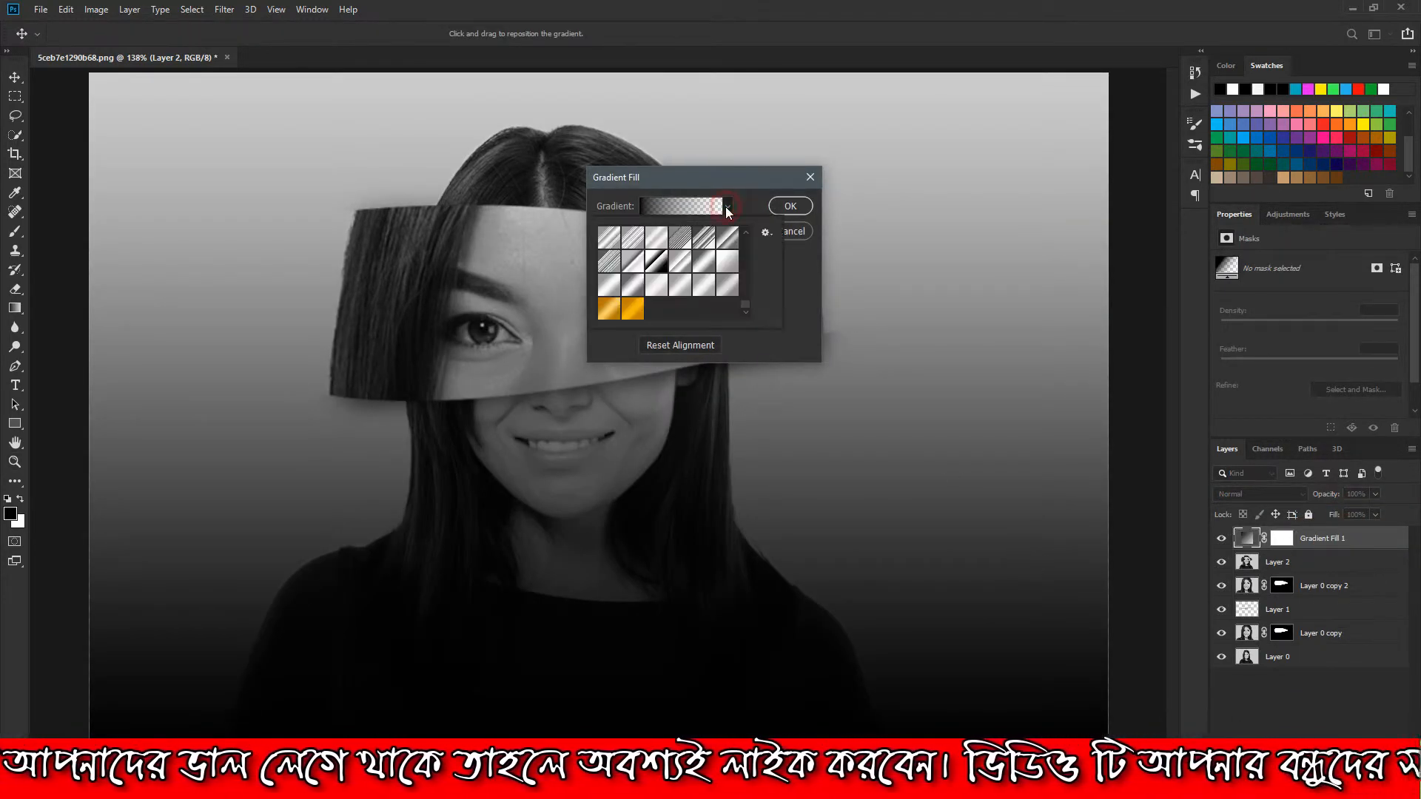
{"action": "left_click_drag", "start_coordinate": [747, 302], "coordinate": [745, 249]}
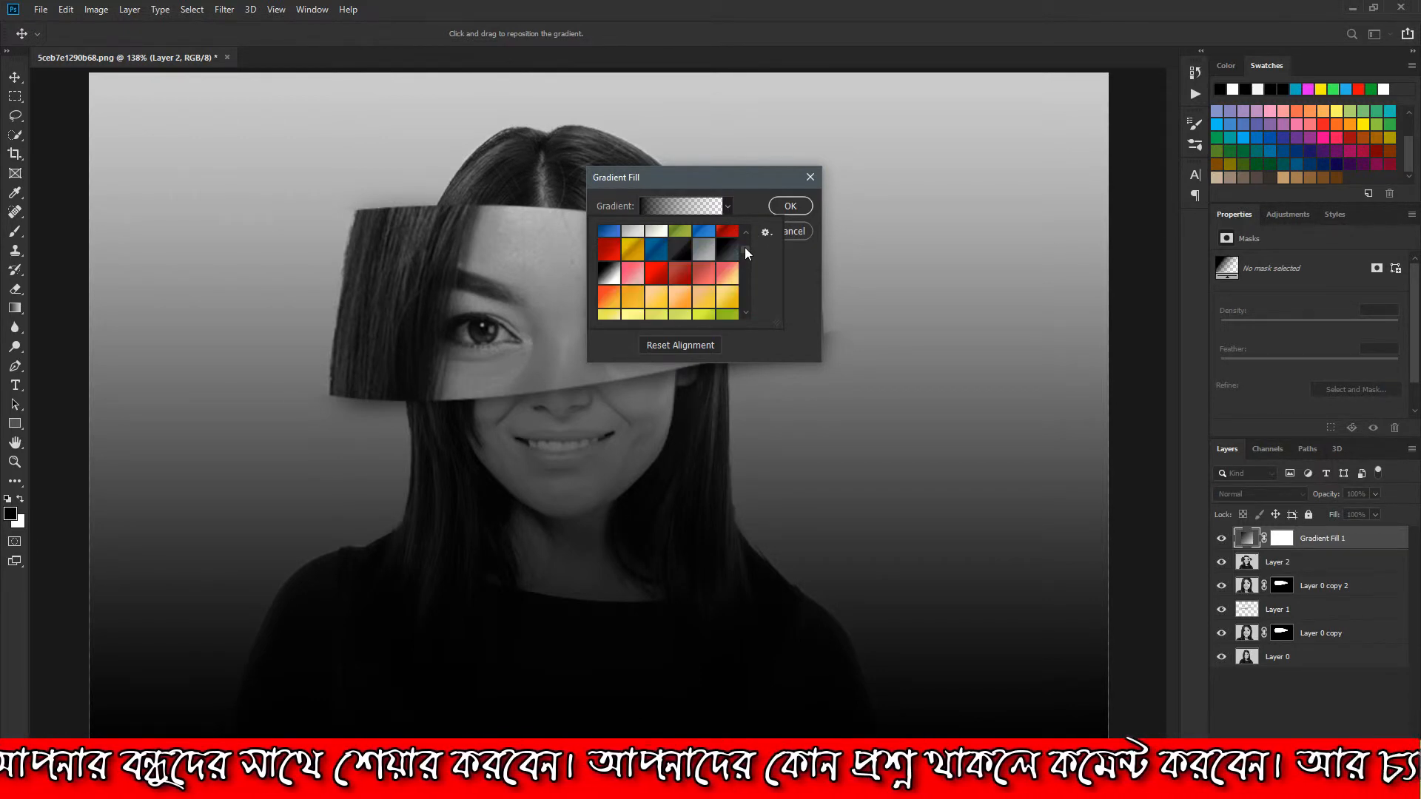
{"action": "left_click", "coordinate": [729, 275]}
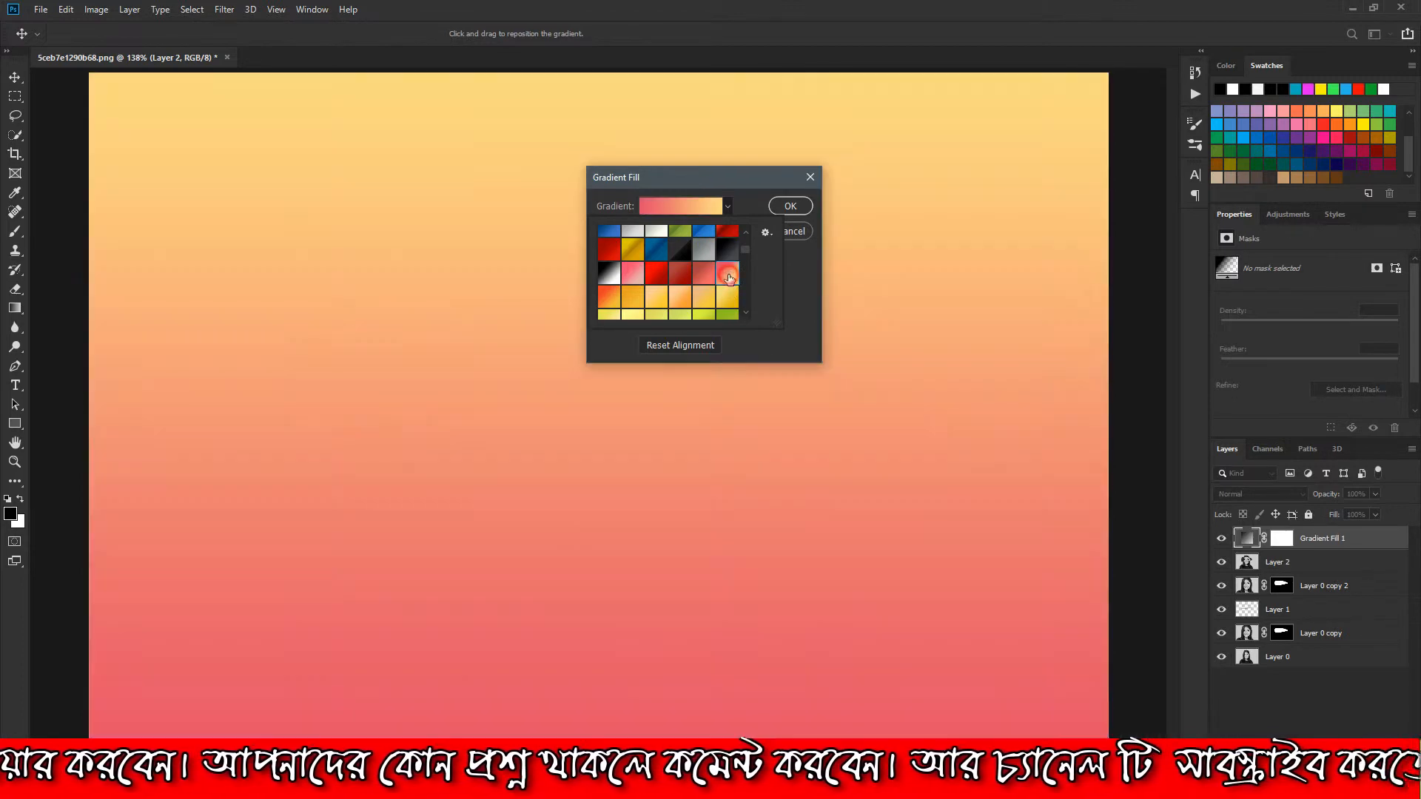
{"action": "left_click", "coordinate": [800, 268]}
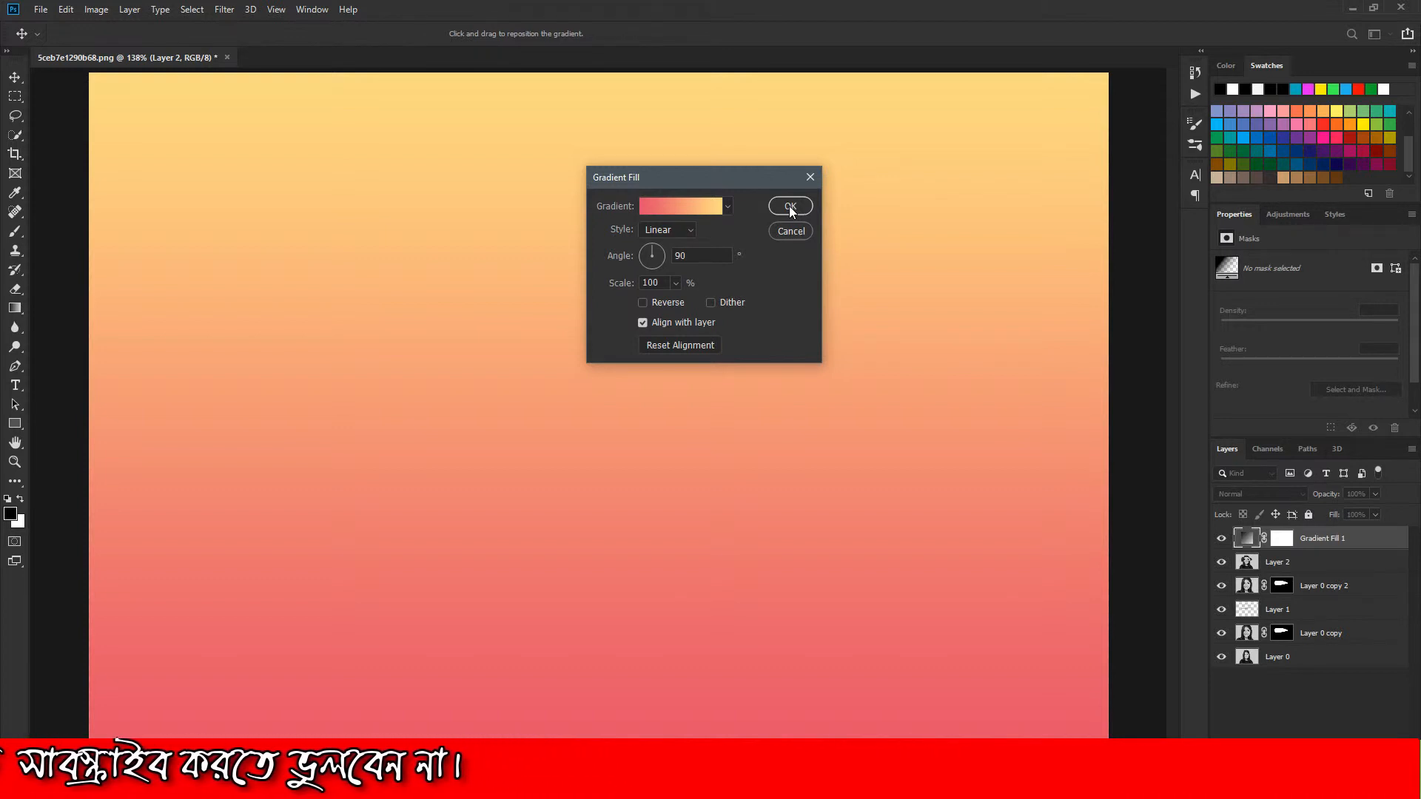
Make the gradient fill radial and reversed at an angle of -46.77°, and shift its center slightly up toward the face
{"action": "left_click", "coordinate": [681, 231]}
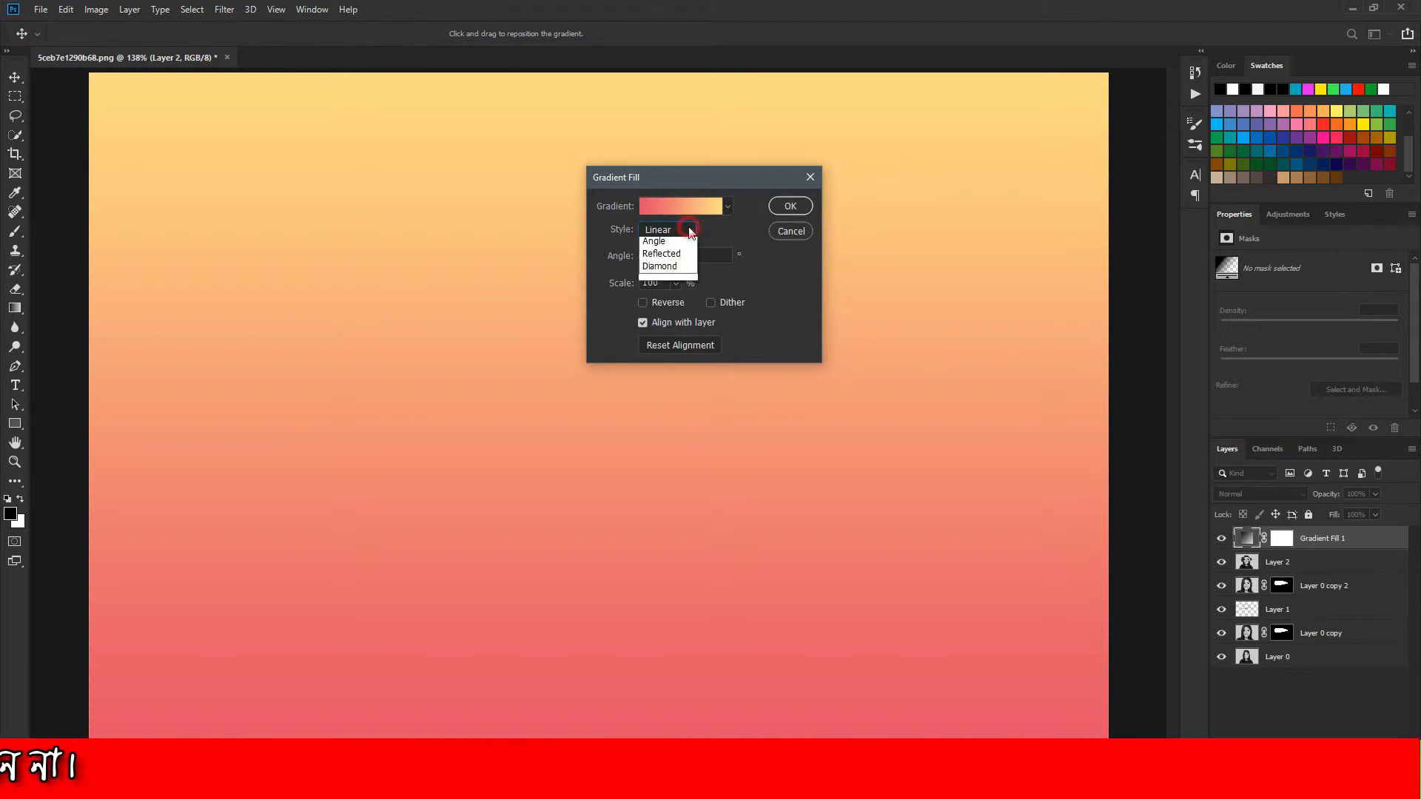
{"action": "left_click", "coordinate": [675, 257]}
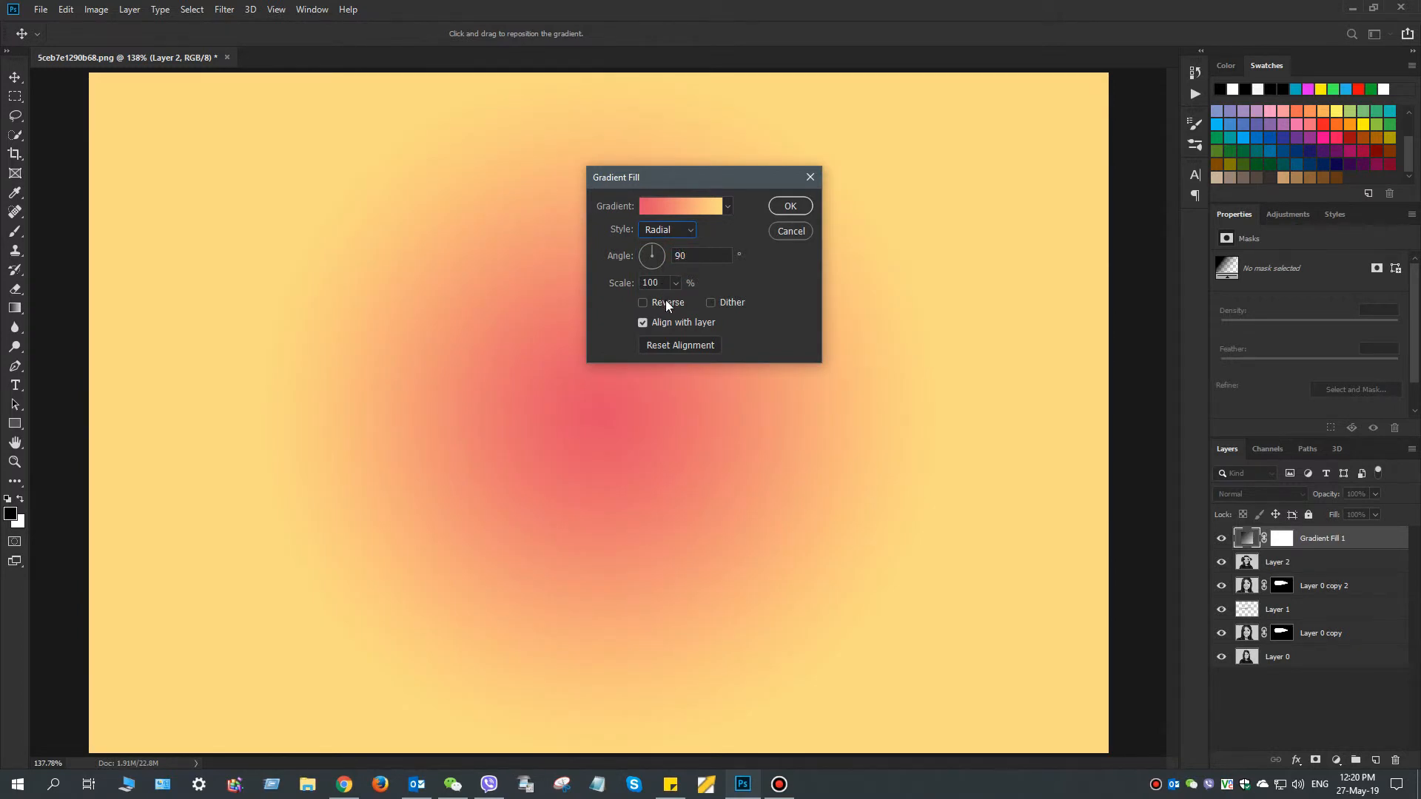
{"action": "left_click", "coordinate": [642, 302]}
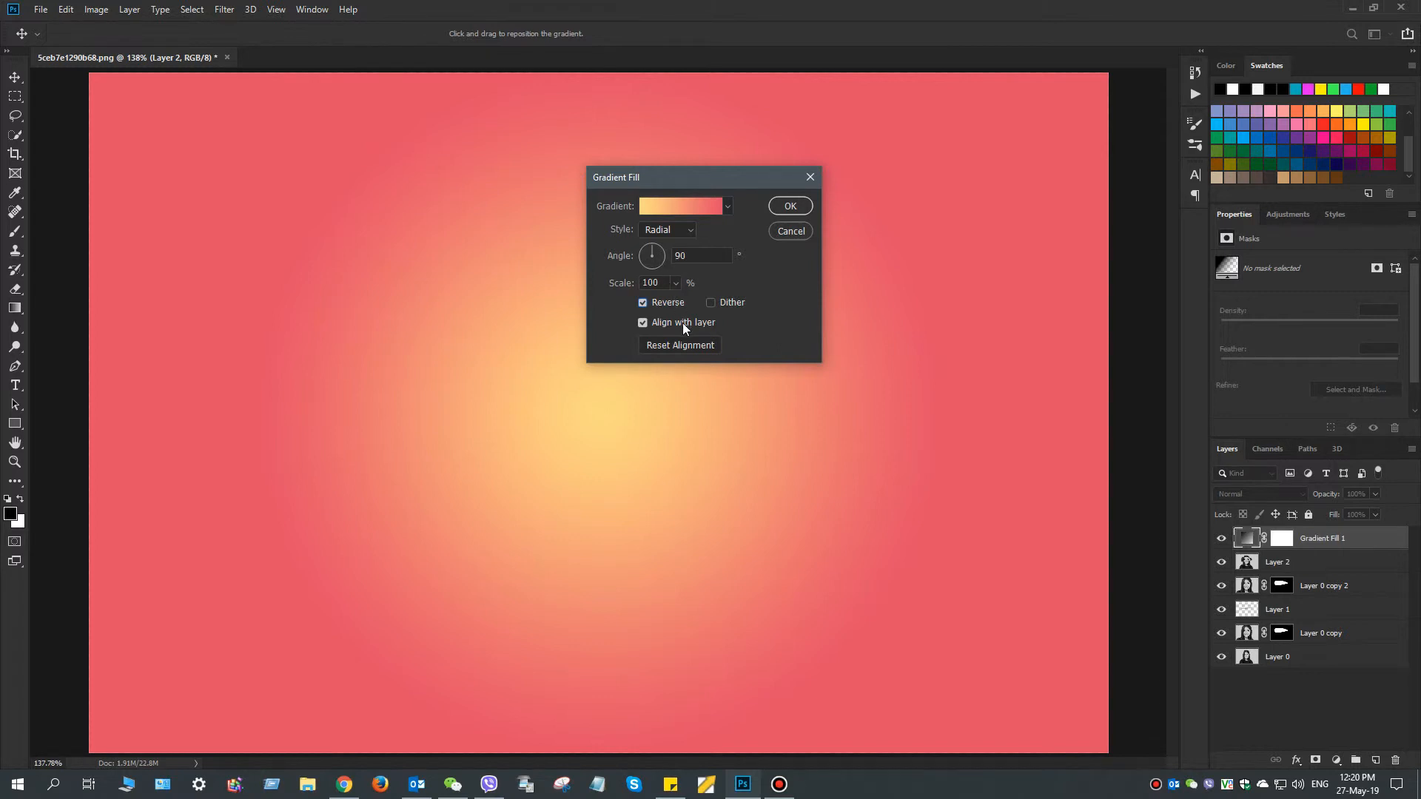
{"action": "left_click_drag", "start_coordinate": [663, 255], "coordinate": [660, 265]}
{"action": "mouse_move", "coordinate": [613, 372]}
{"action": "left_mouse_down"}
{"action": "mouse_move", "coordinate": [549, 397]}
{"action": "mouse_move", "coordinate": [524, 355]}
{"action": "mouse_move", "coordinate": [587, 367]}
{"action": "left_mouse_up"}
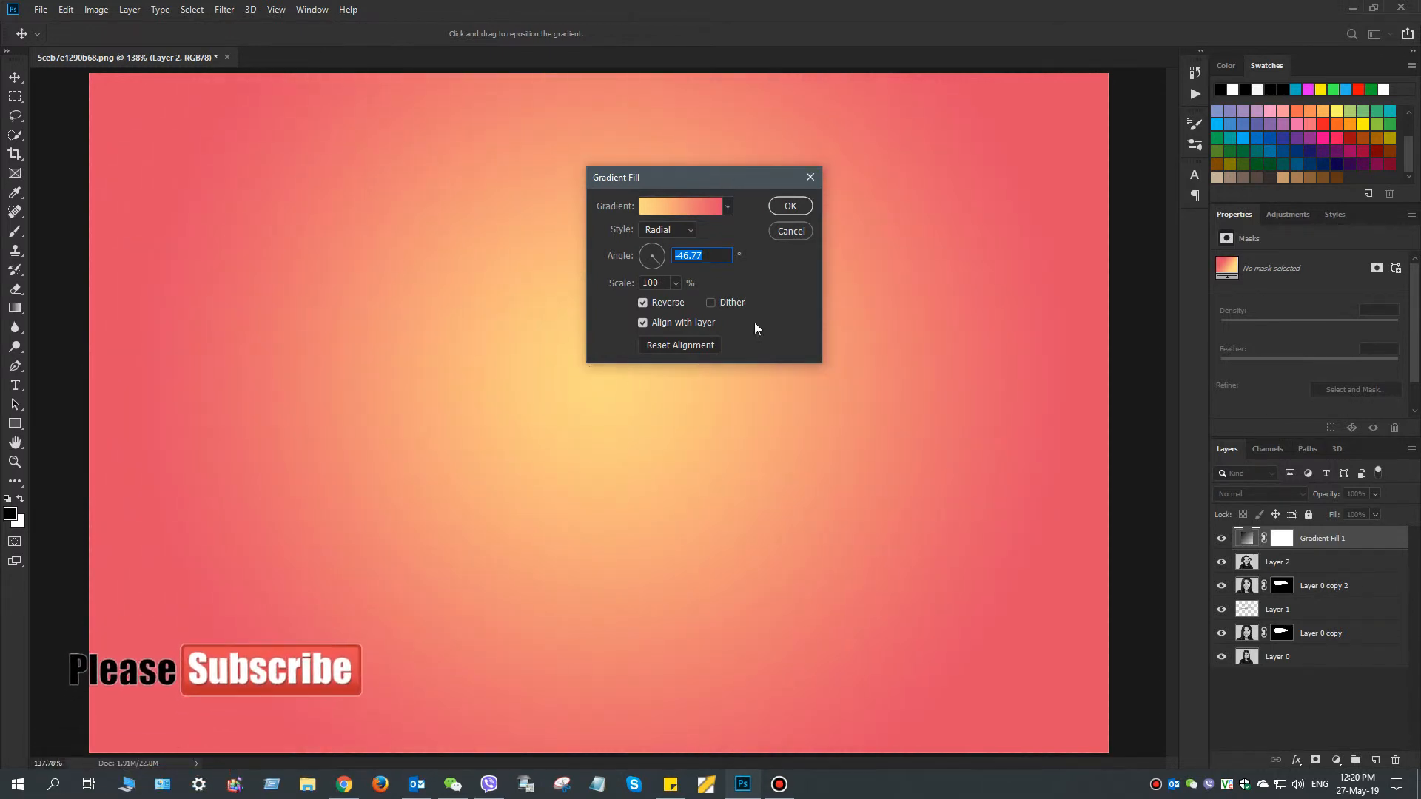
{"action": "left_click", "coordinate": [791, 205]}
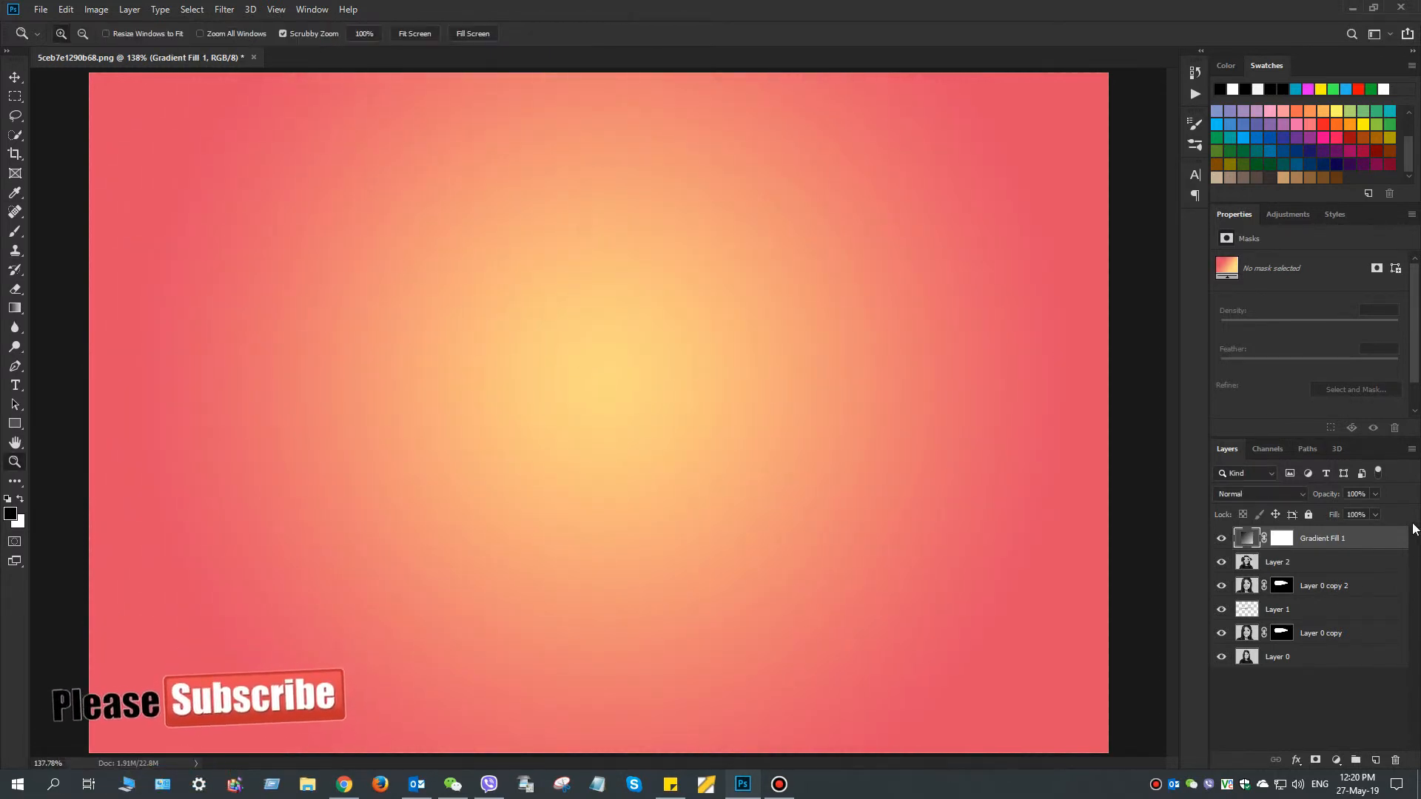
Set the Gradient Fill 1 layer to Screen blending with 57% opacity and 69% fill
{"action": "left_click", "coordinate": [1259, 494]}
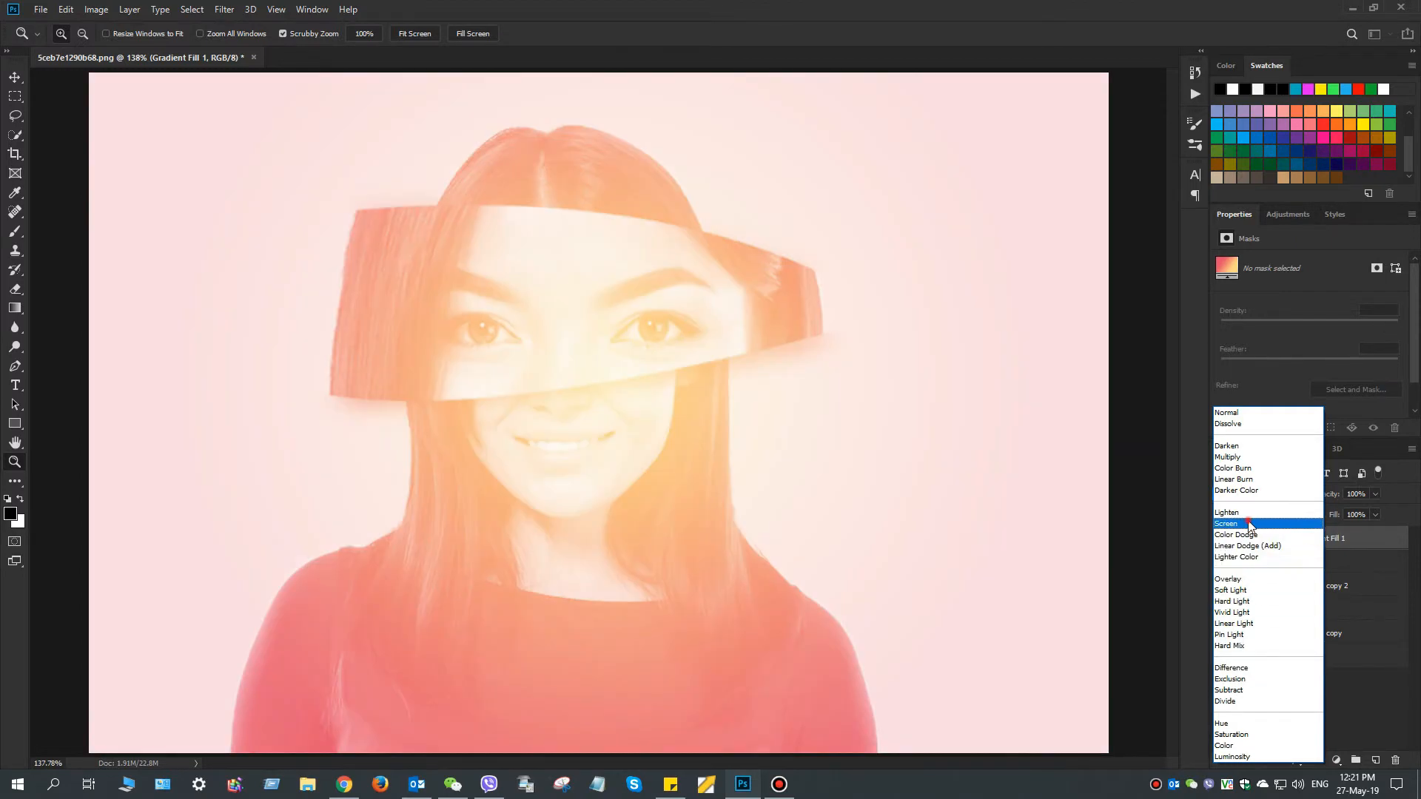
{"action": "left_click", "coordinate": [1249, 525]}
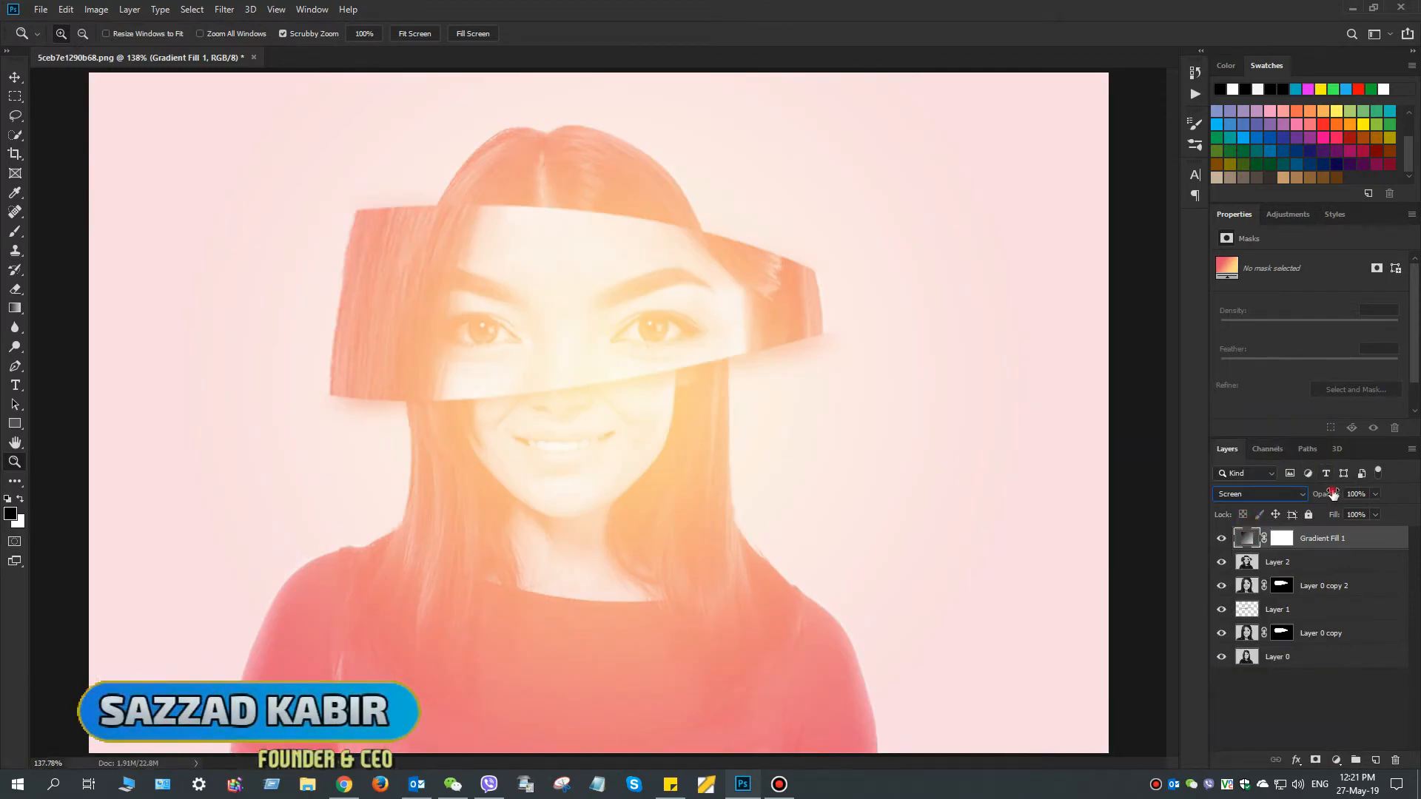
{"action": "key", "text": "5"}
{"action": "key", "text": "7"}
{"action": "left_click_drag", "start_coordinate": [1333, 514], "coordinate": [1280, 514]}
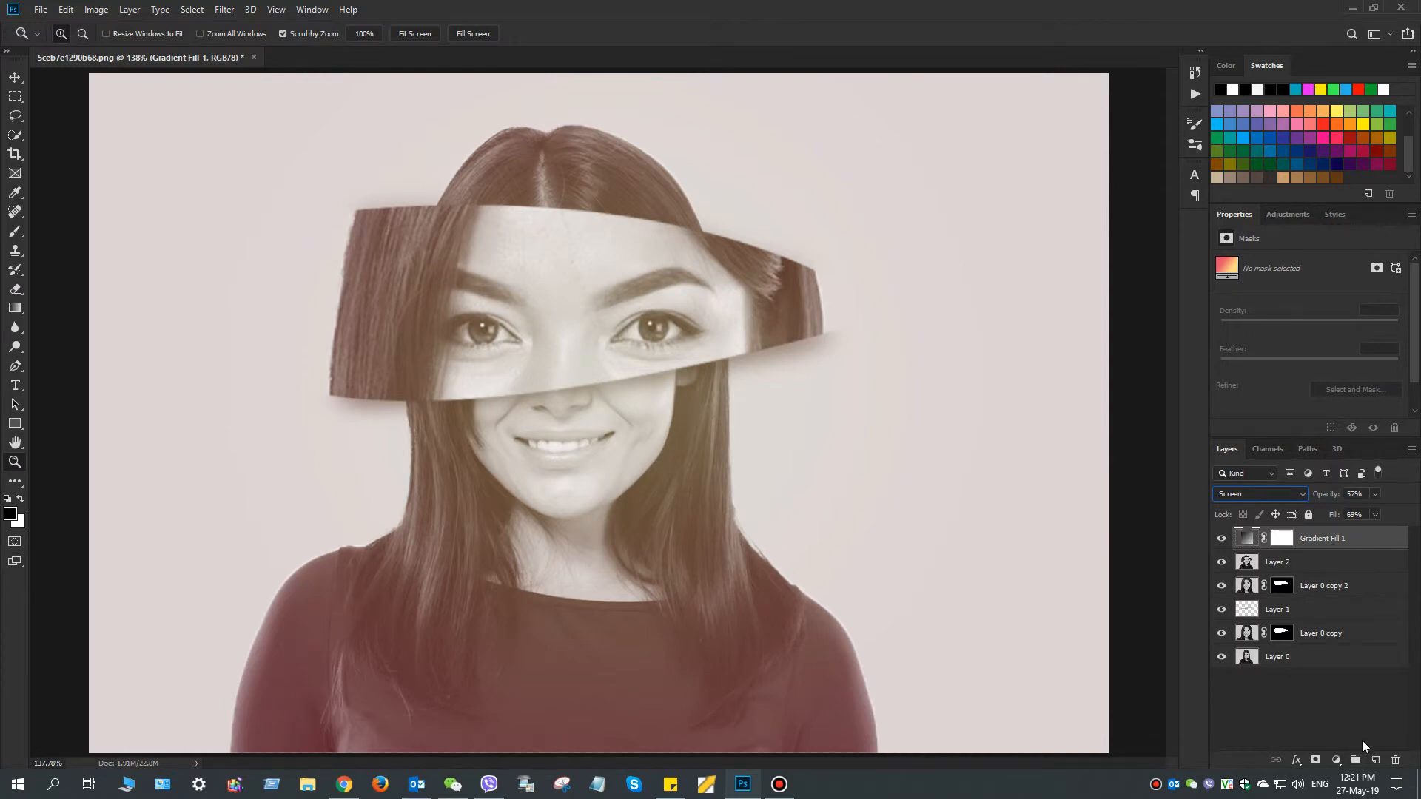
Add a new layer above Gradient Fill 1, fill it with 50% Gray, and set its blending to Linear Light
{"action": "left_click", "coordinate": [1374, 760]}
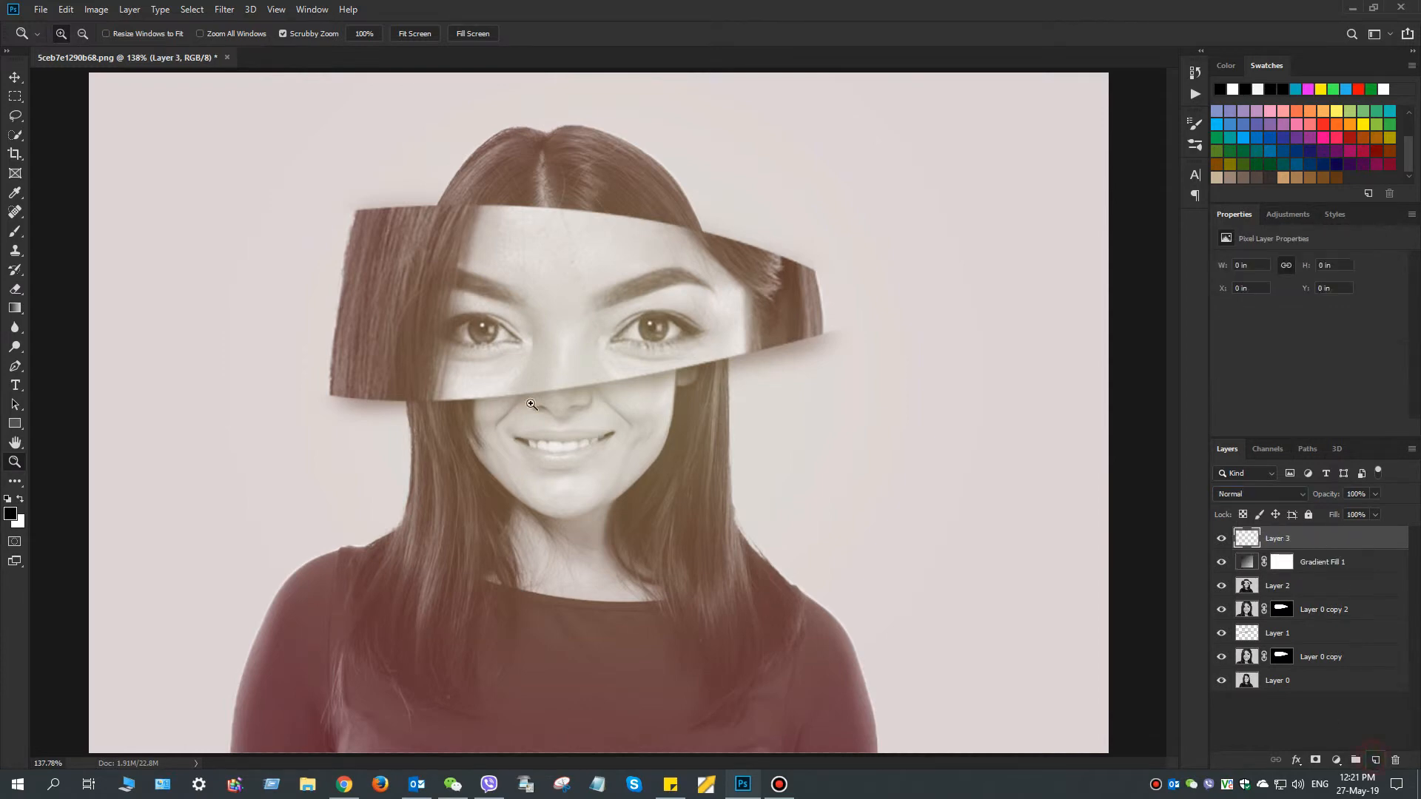
{"action": "left_click", "coordinate": [65, 11]}
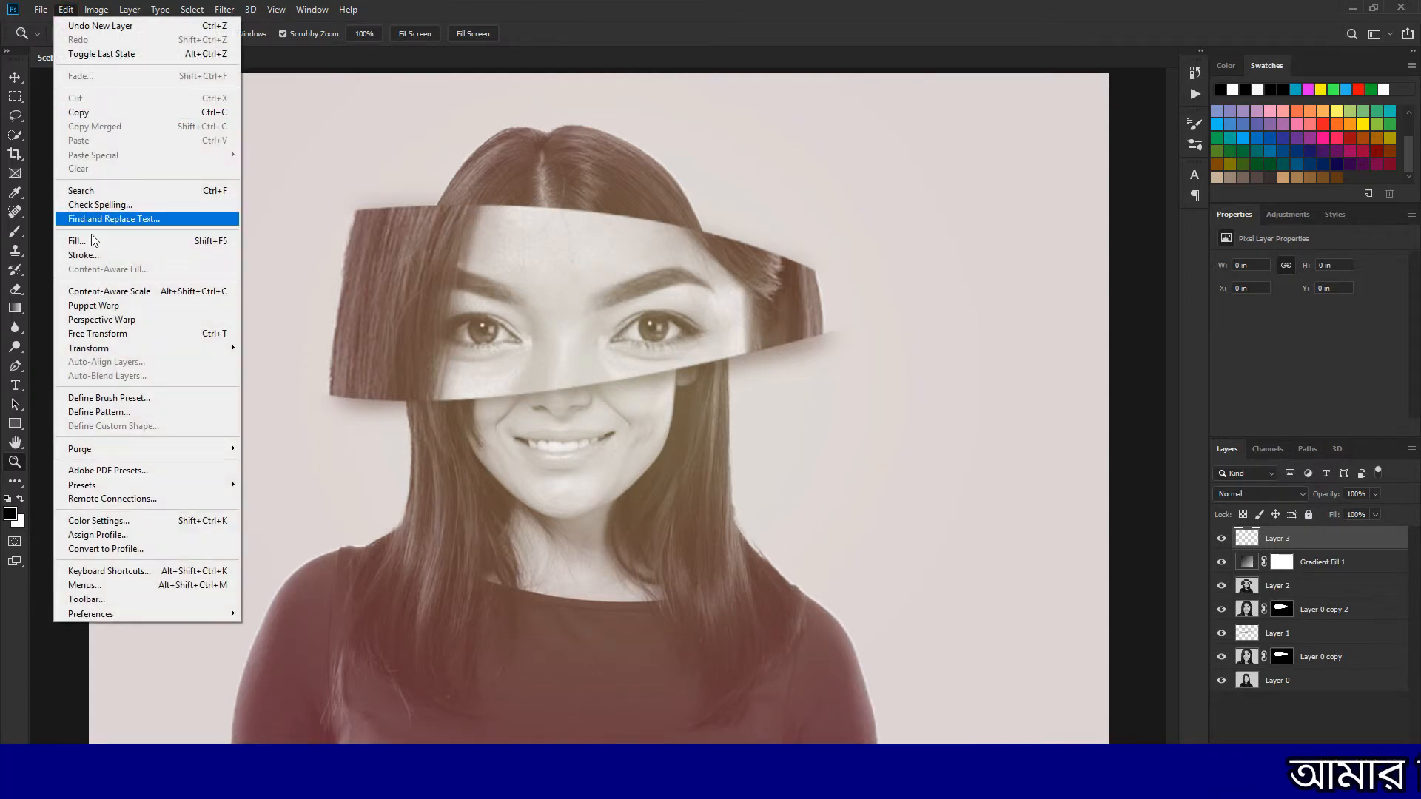
{"action": "left_click", "coordinate": [93, 242]}
{"action": "left_click", "coordinate": [724, 211]}
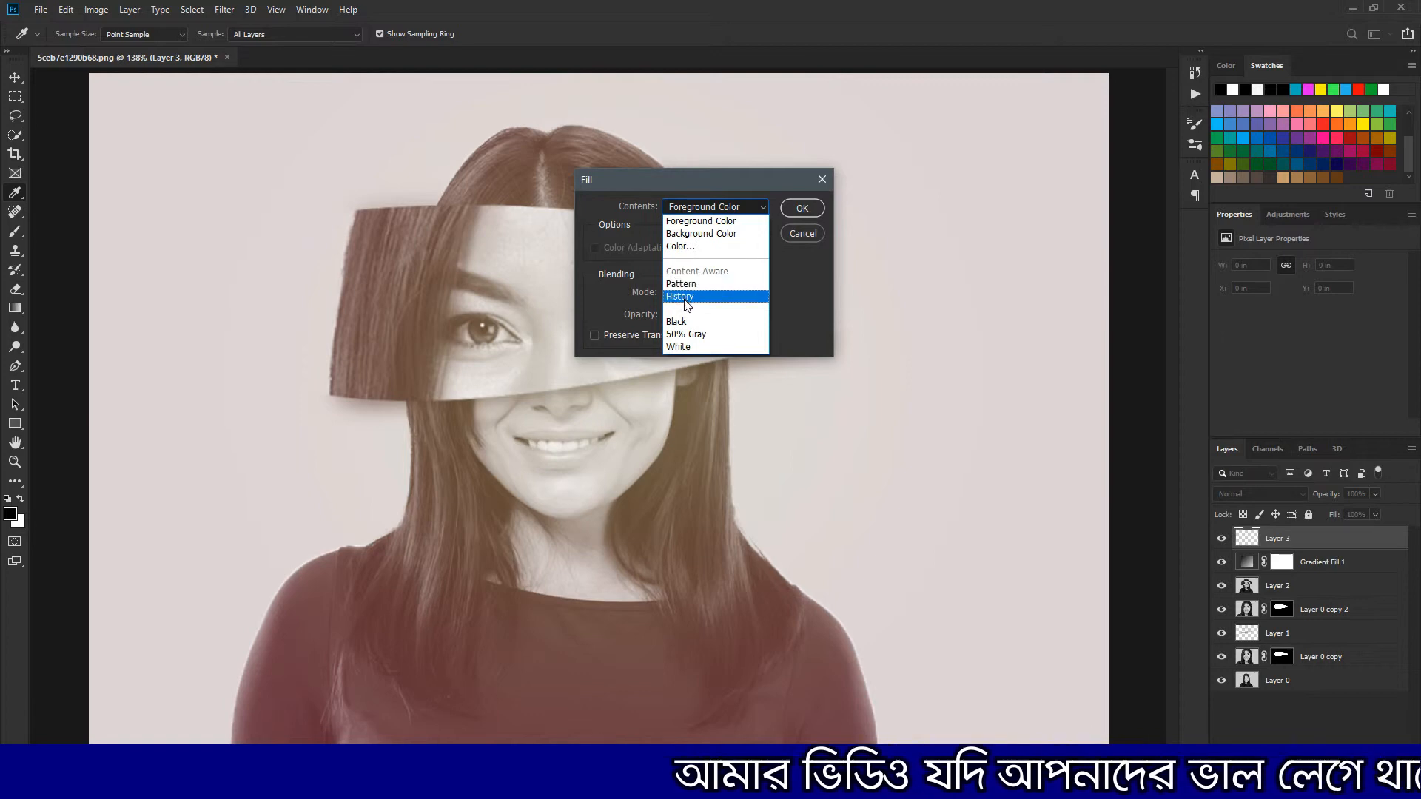
{"action": "left_click", "coordinate": [685, 334]}
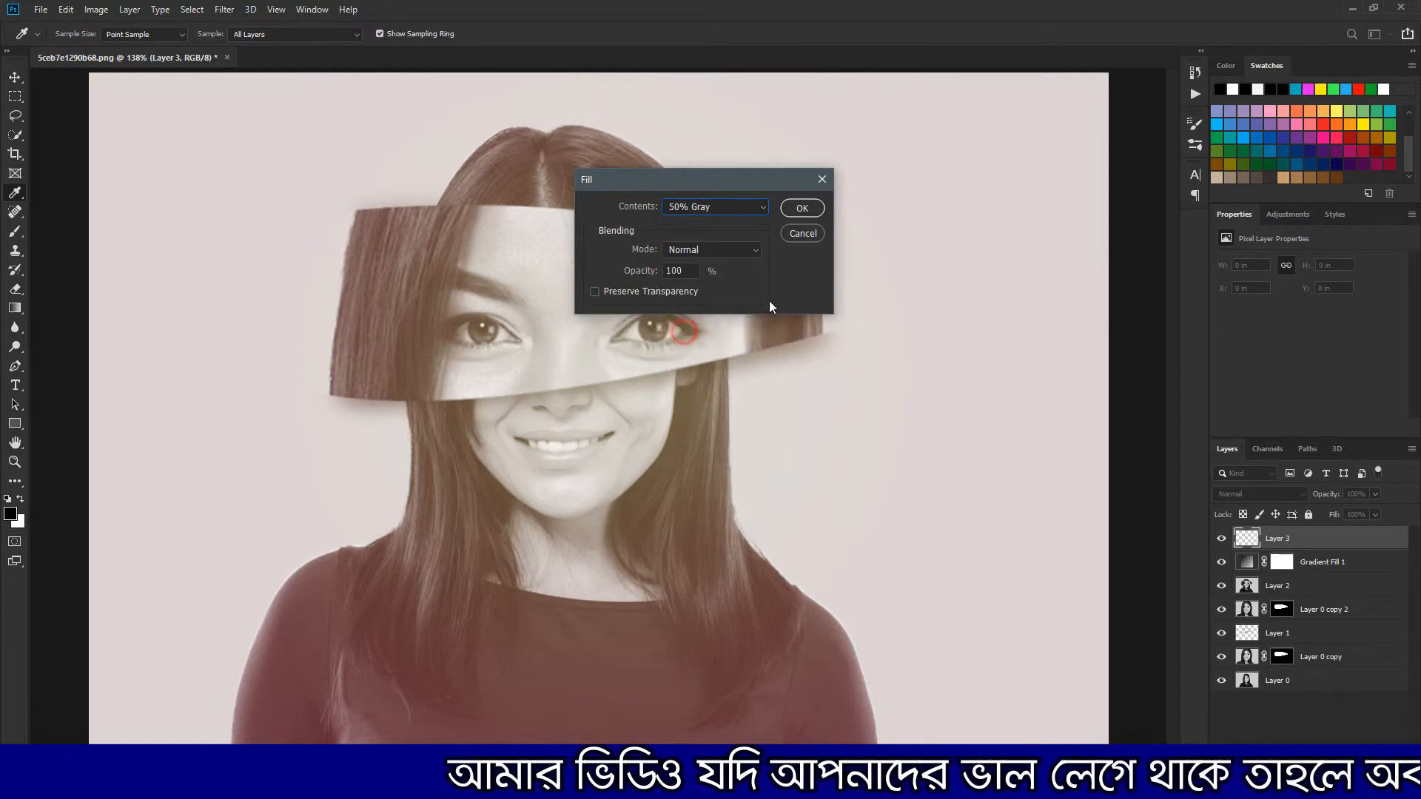
{"action": "left_click", "coordinate": [805, 209]}
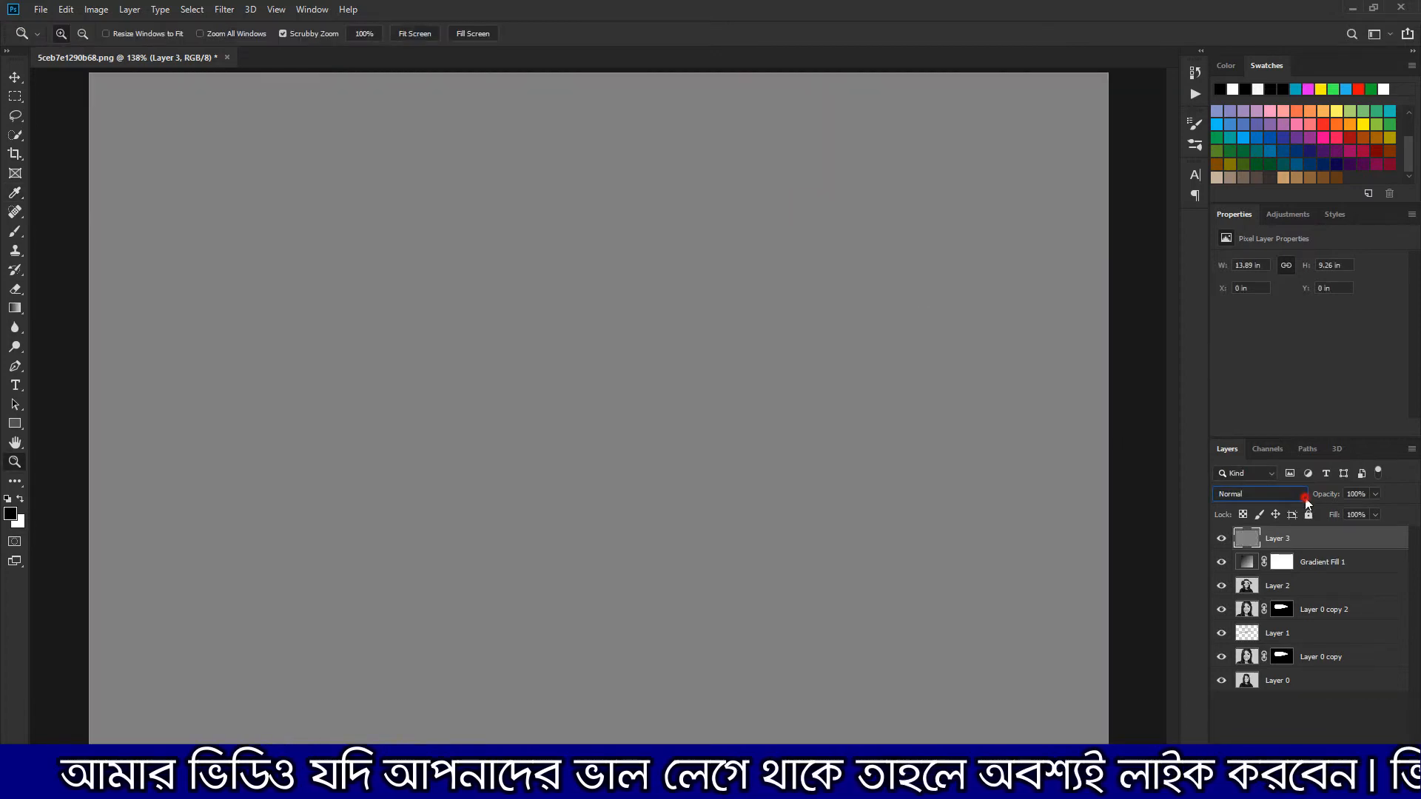
{"action": "left_click", "coordinate": [1302, 496]}
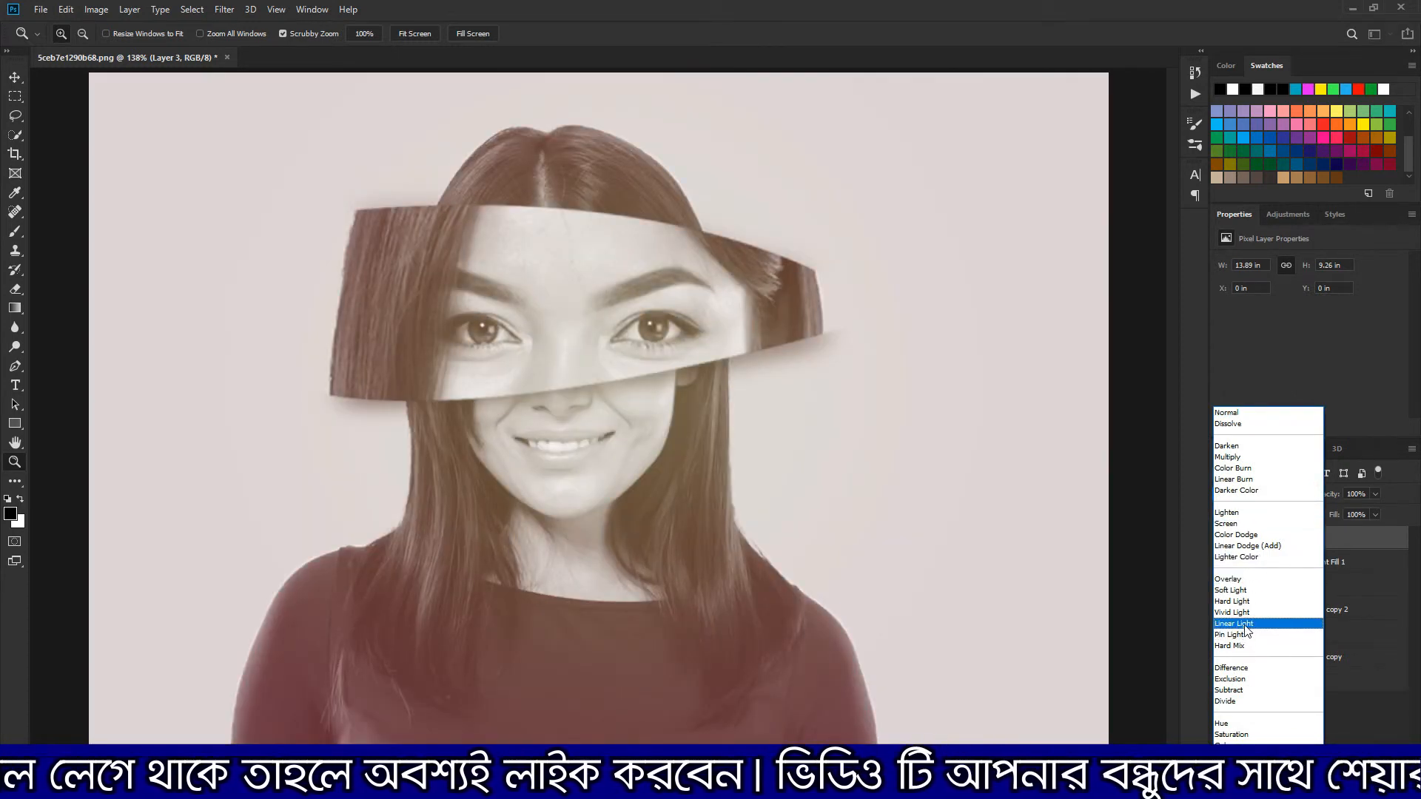
{"action": "left_click", "coordinate": [1246, 625]}
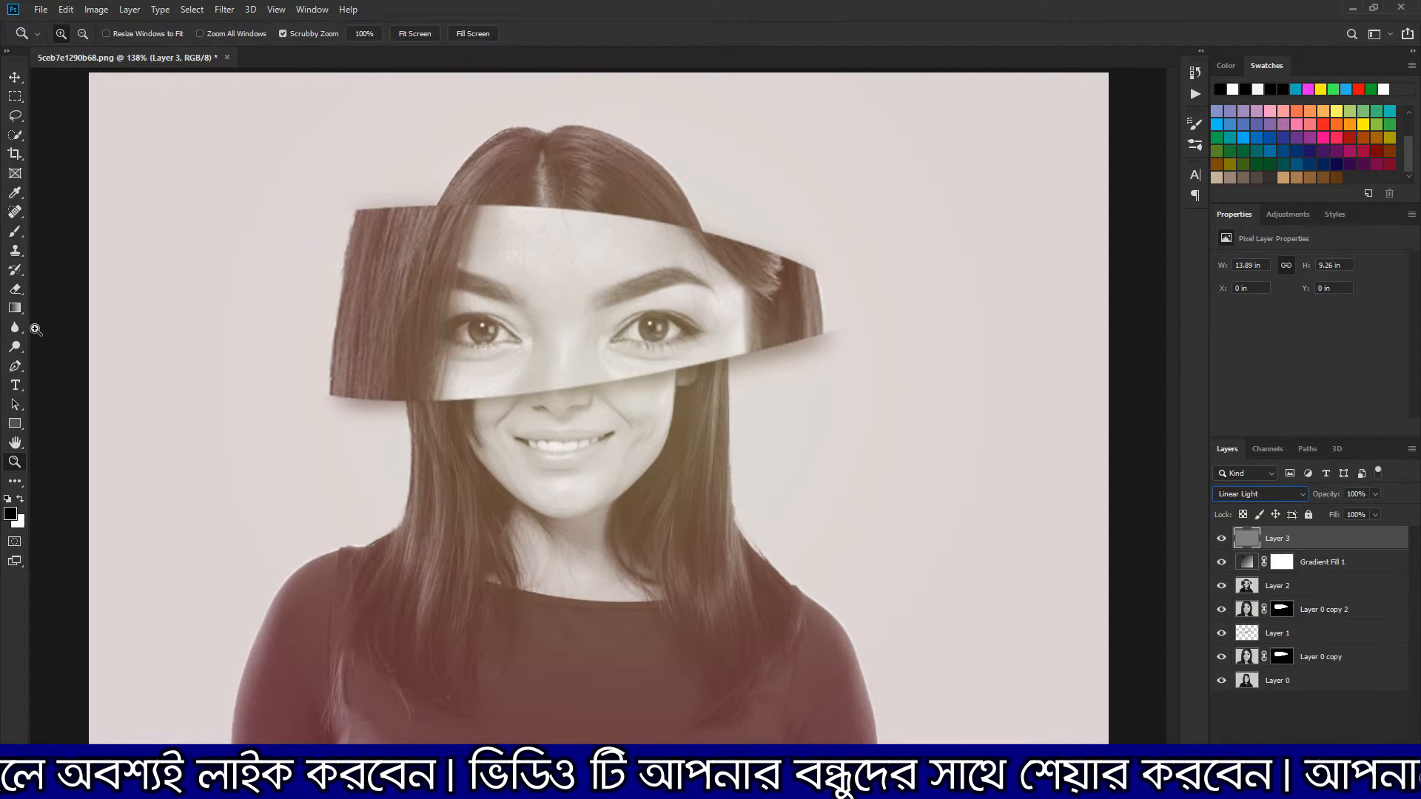
Try a black soft round brush stroke at 18 px and 26% flow under the left eye, and undo it
{"action": "left_click", "coordinate": [17, 234]}
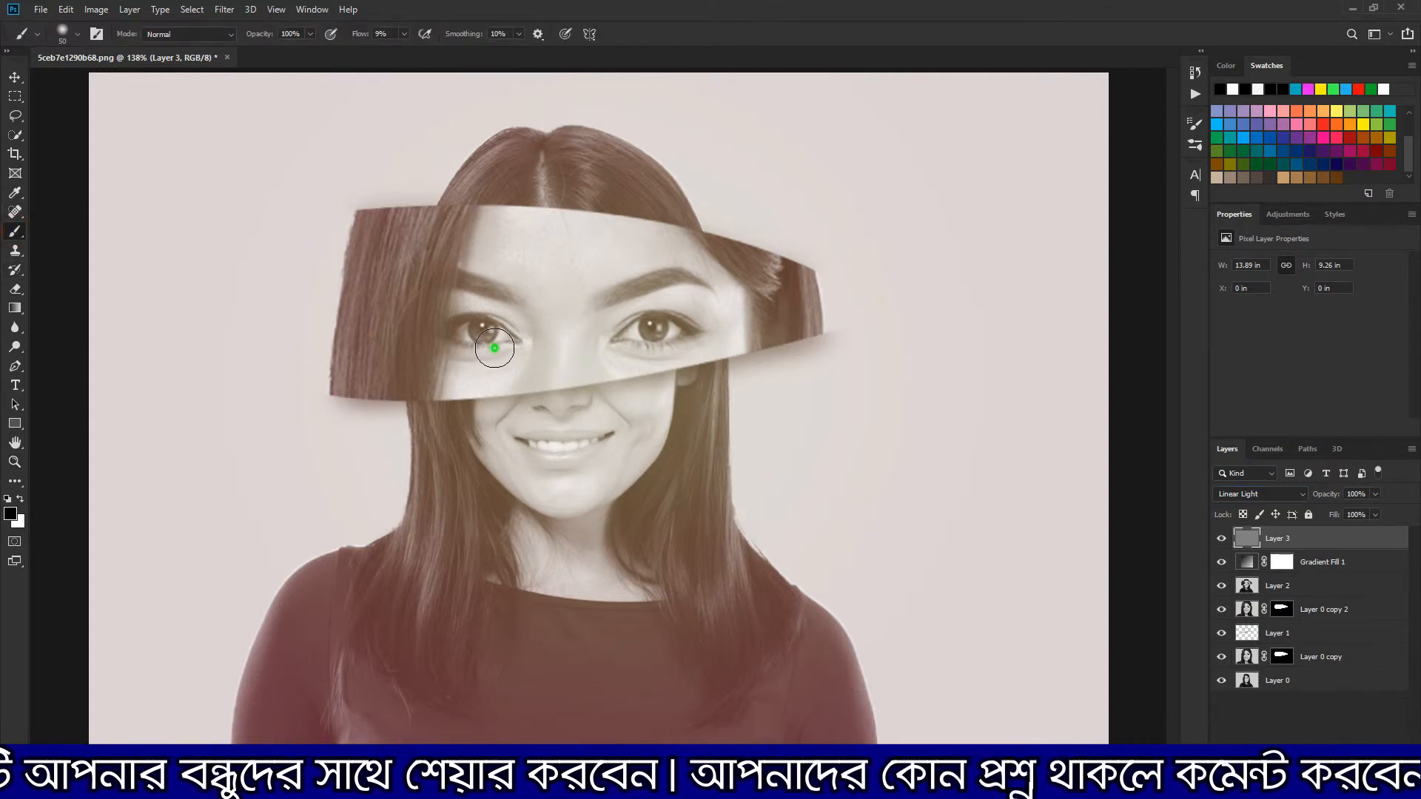
{"action": "right_click", "coordinate": [498, 347]}
{"action": "left_click_drag", "start_coordinate": [596, 386], "coordinate": [586, 385]}
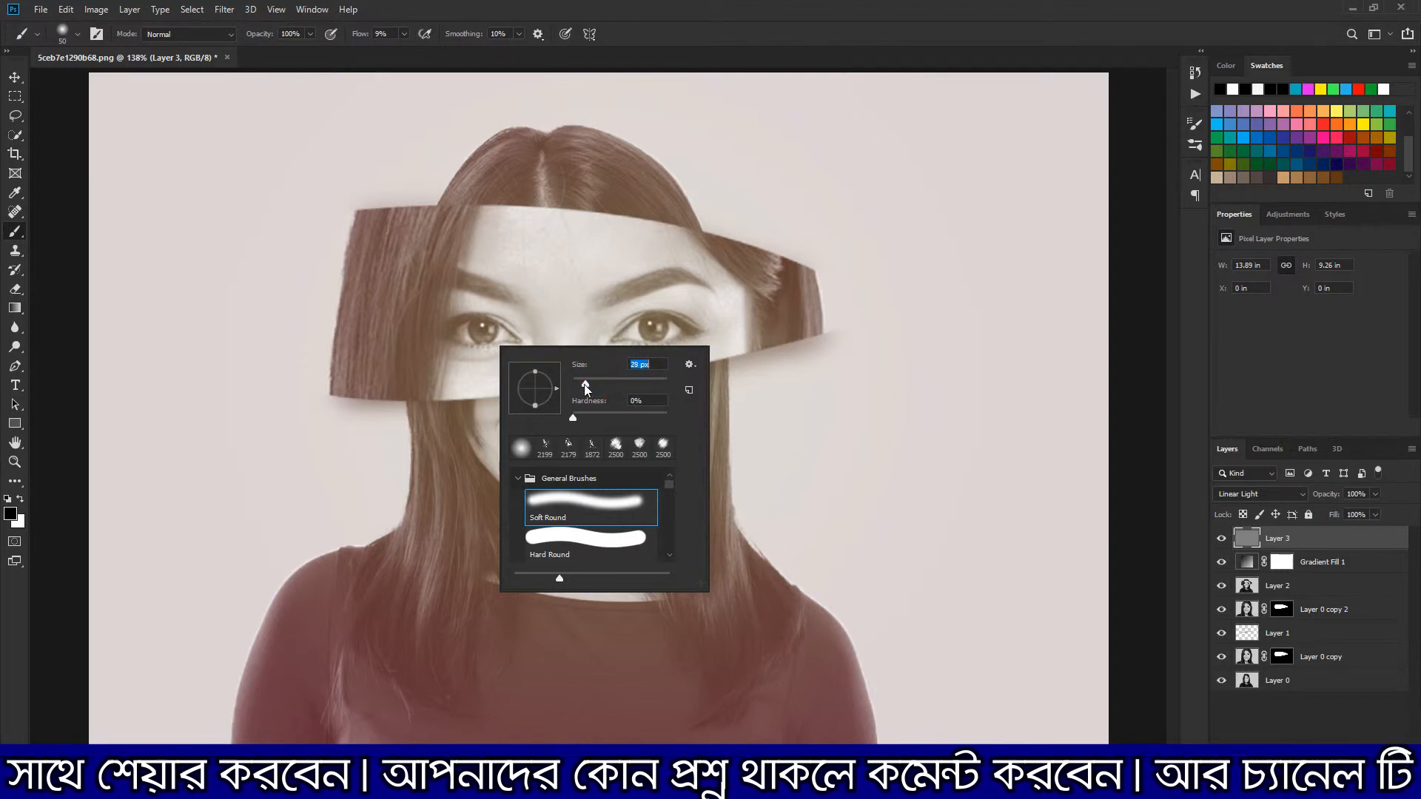
{"action": "left_click_drag", "start_coordinate": [359, 37], "coordinate": [372, 38]}
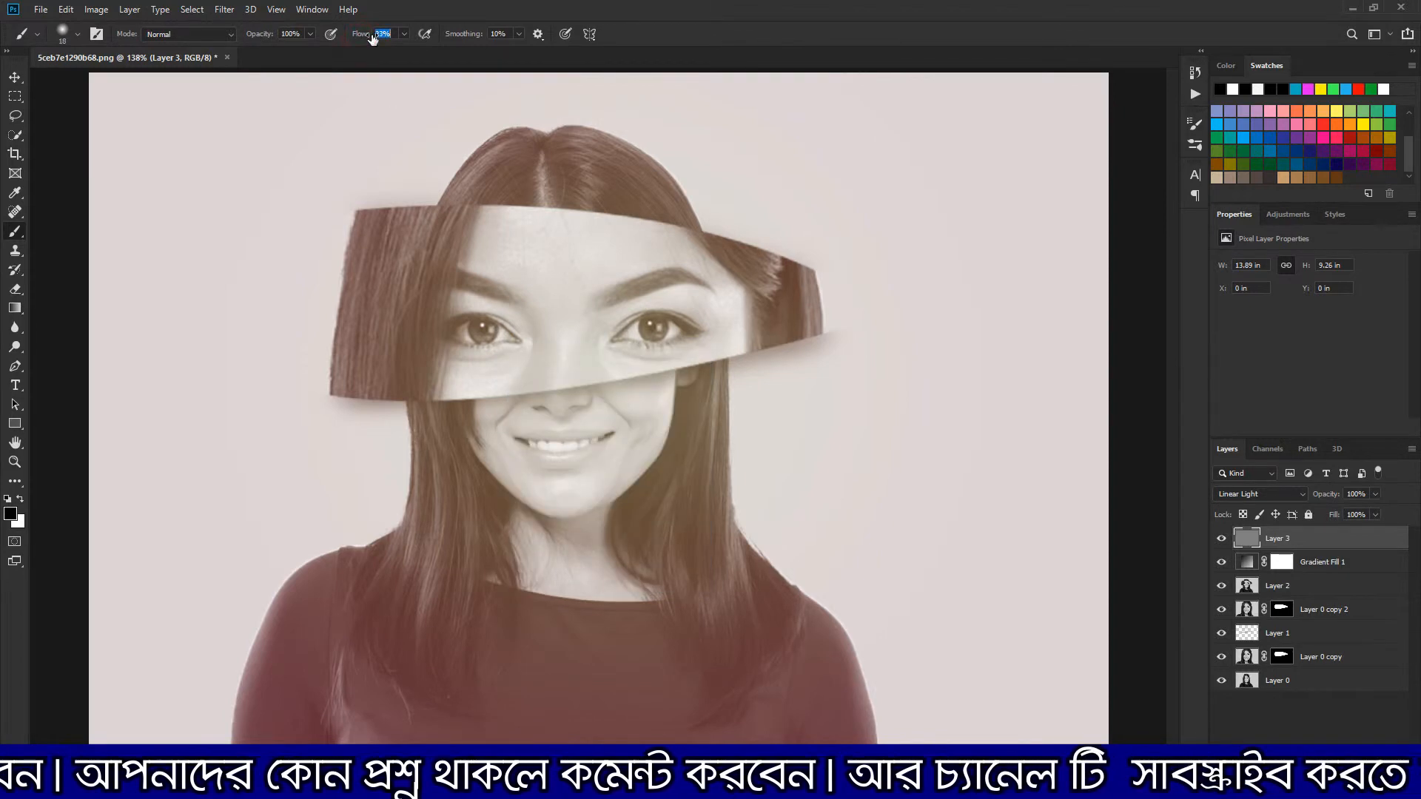
{"action": "left_click_drag", "start_coordinate": [450, 343], "coordinate": [490, 347]}
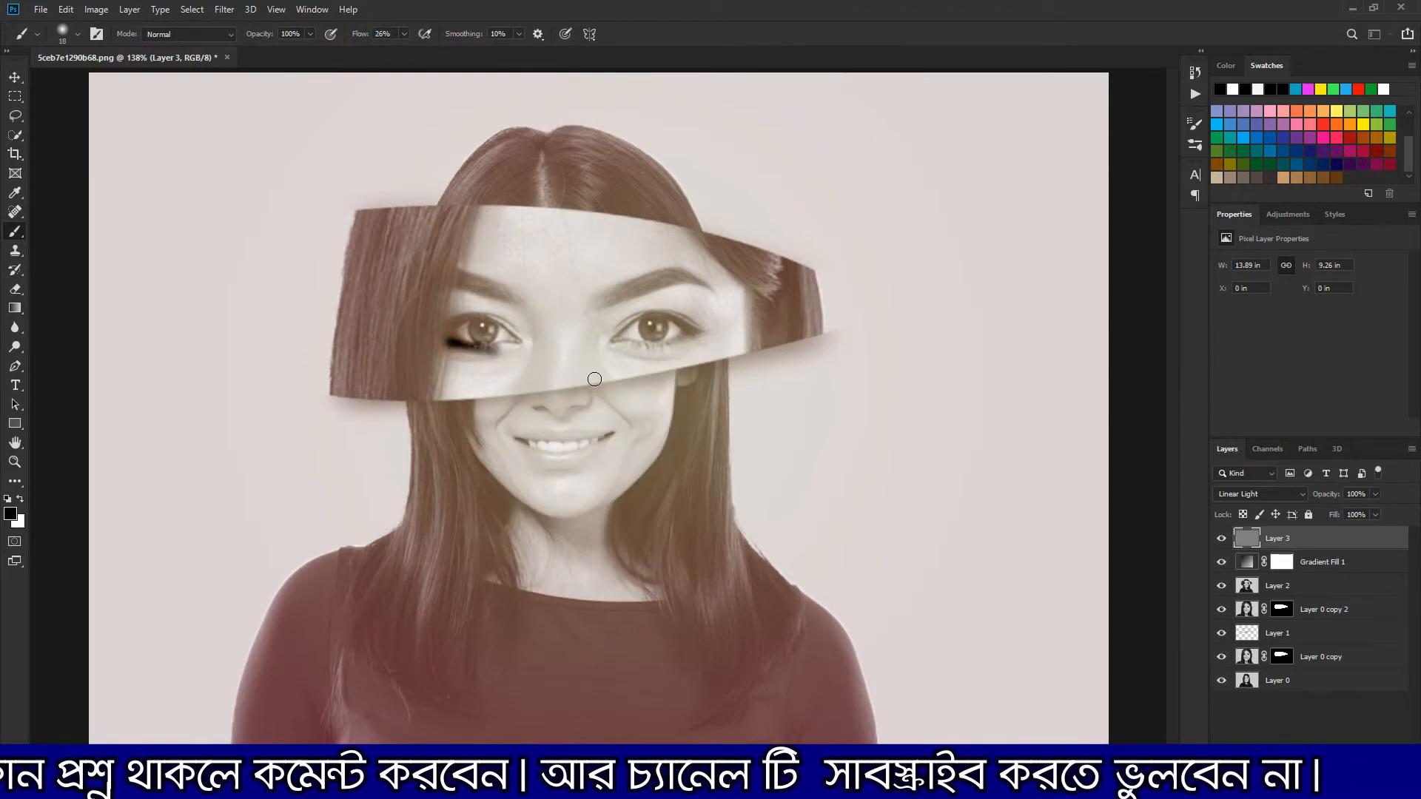
{"action": "key", "text": "ctrl+z"}
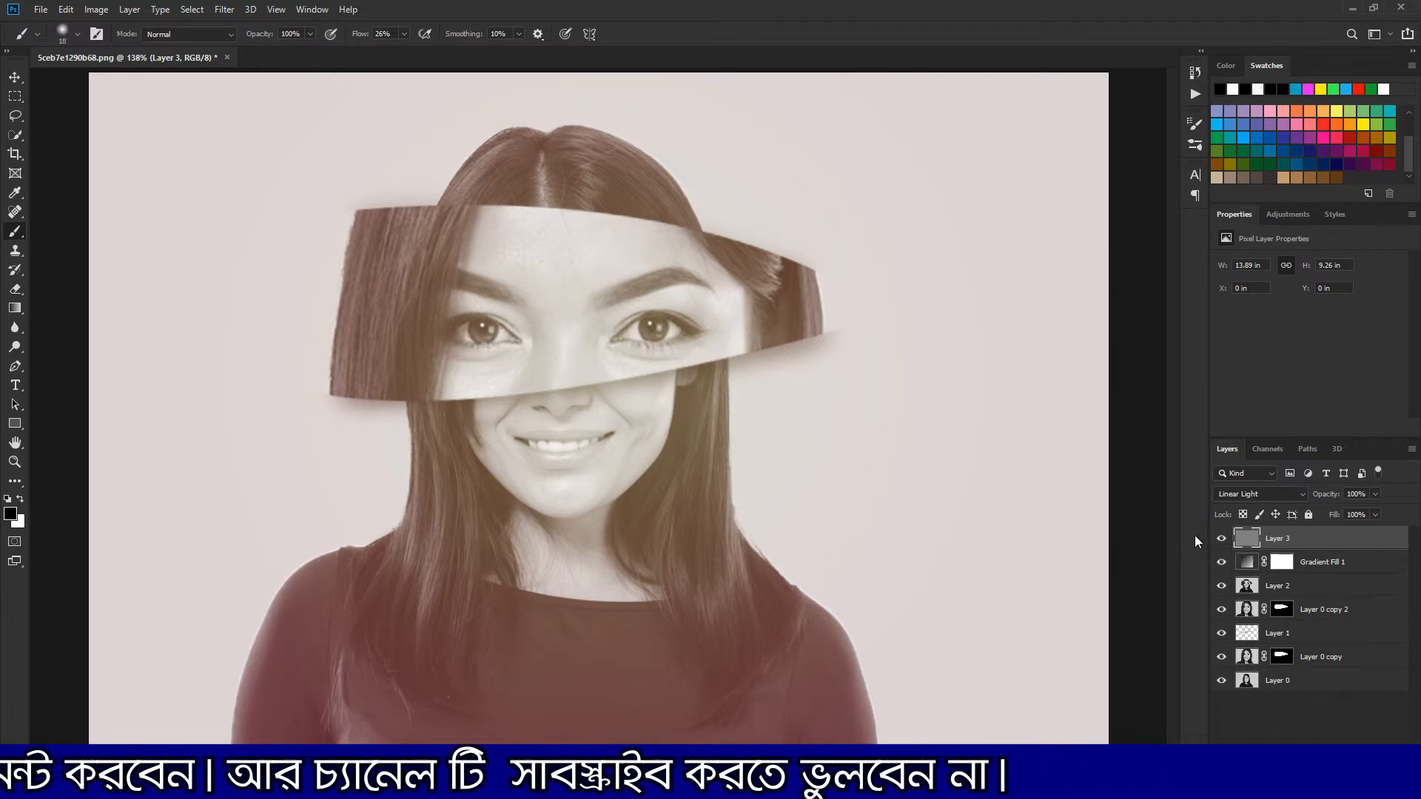
Try darkening the outlines of both eyes on Layer 3 with the brush at 8% flow, and undo the strokes
{"action": "left_click", "coordinate": [1248, 535]}
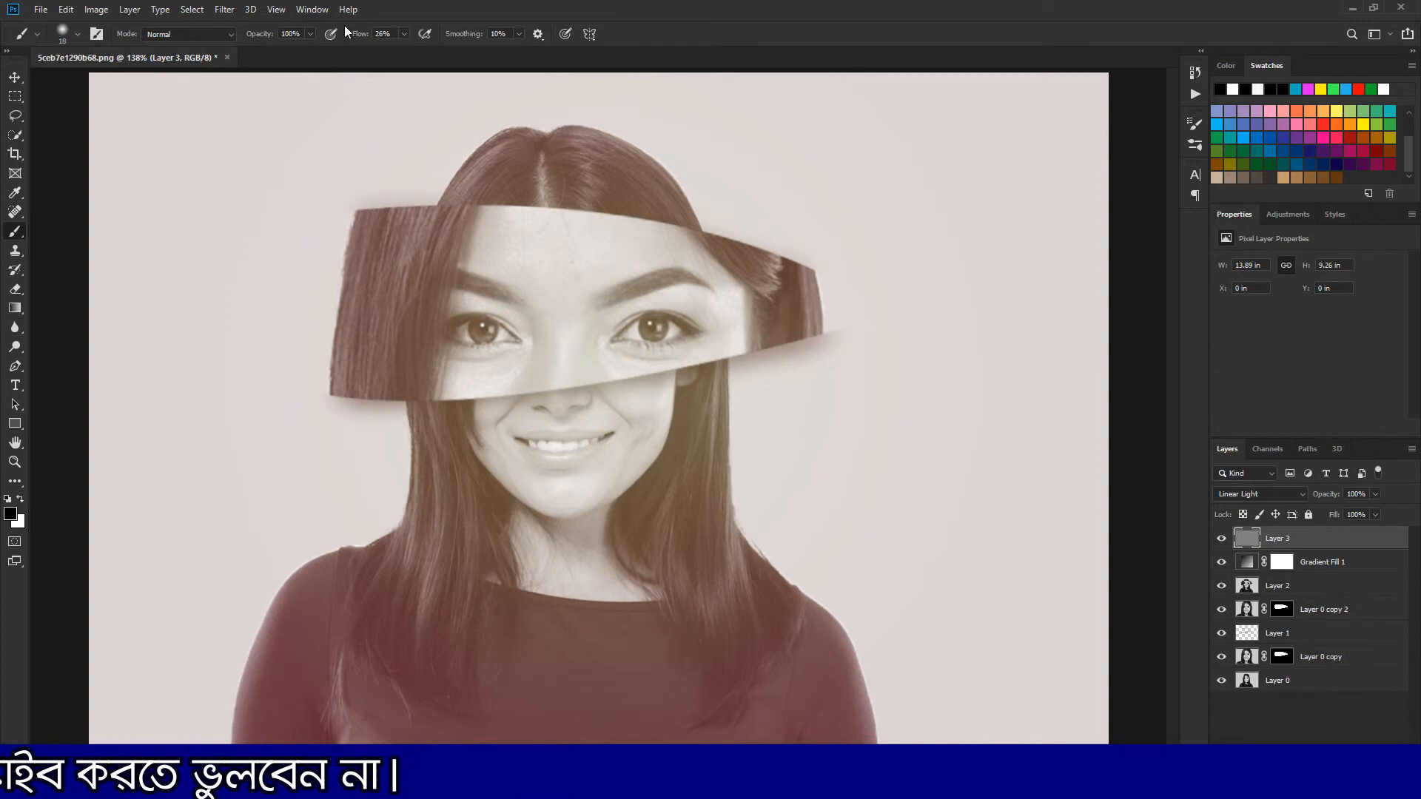
{"action": "left_click_drag", "start_coordinate": [365, 41], "coordinate": [359, 40]}
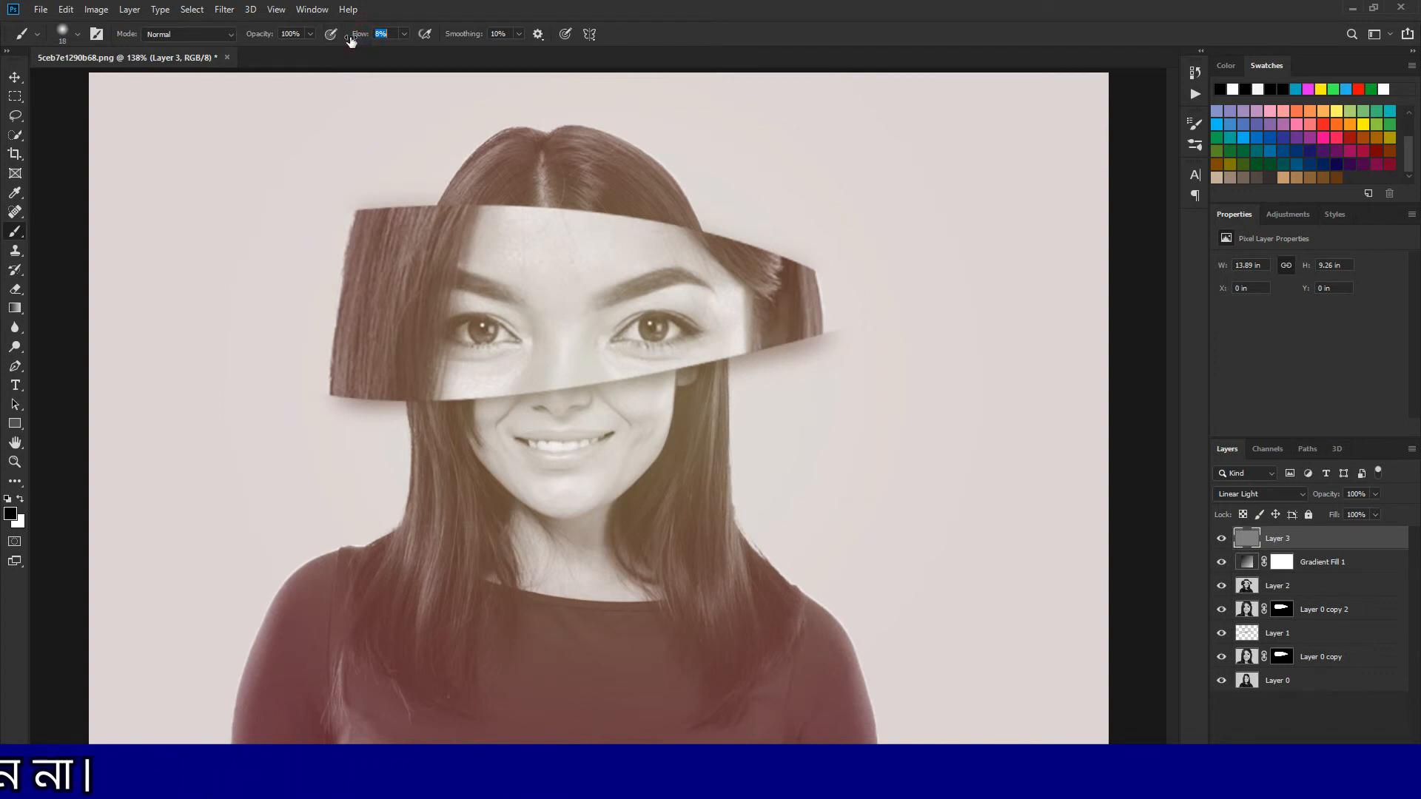
{"action": "left_click_drag", "start_coordinate": [464, 340], "coordinate": [520, 345]}
{"action": "mouse_move", "coordinate": [625, 345]}
{"action": "left_mouse_down"}
{"action": "mouse_move", "coordinate": [704, 334]}
{"action": "mouse_move", "coordinate": [720, 355]}
{"action": "mouse_move", "coordinate": [657, 320]}
{"action": "mouse_move", "coordinate": [624, 335]}
{"action": "left_mouse_up"}
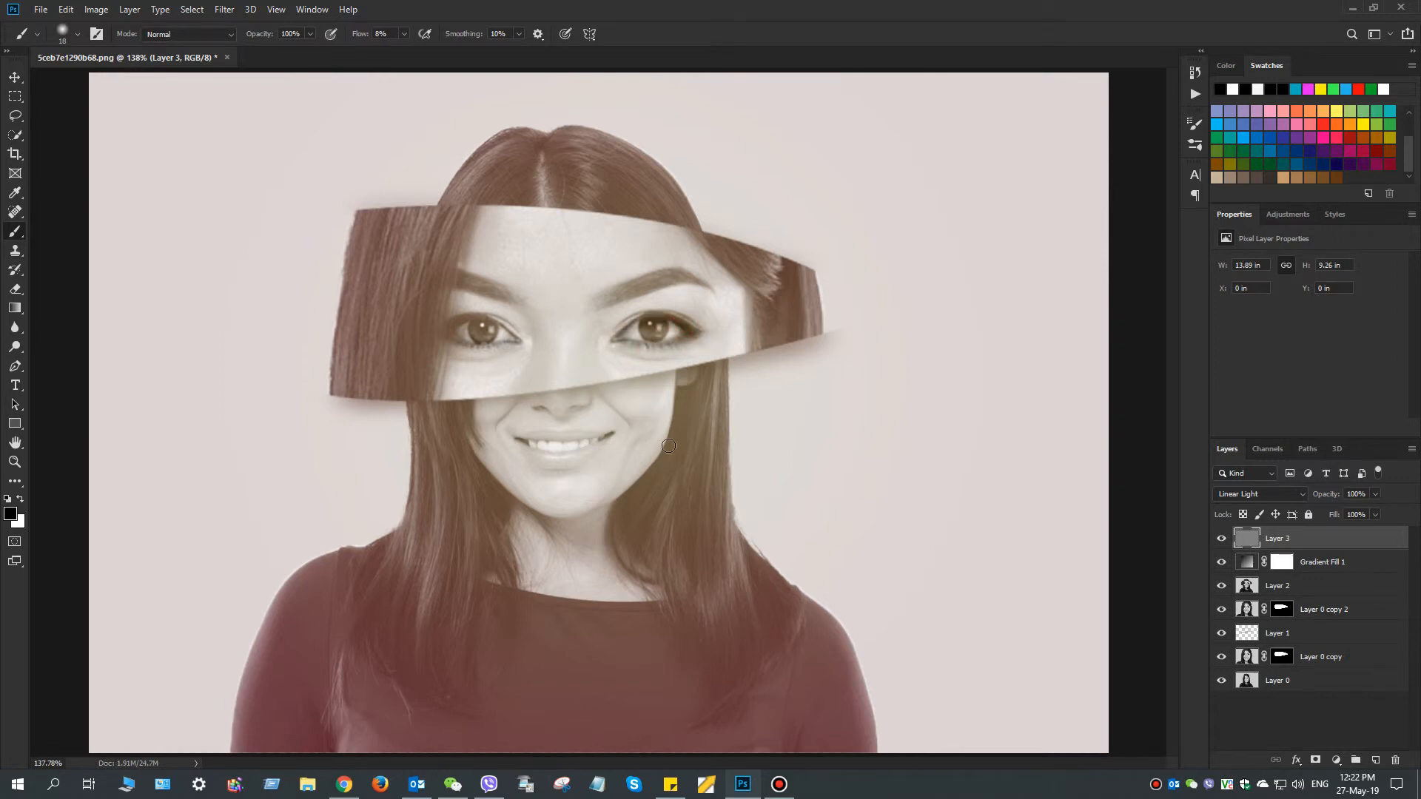
{"action": "left_click_drag", "start_coordinate": [514, 334], "coordinate": [448, 332]}
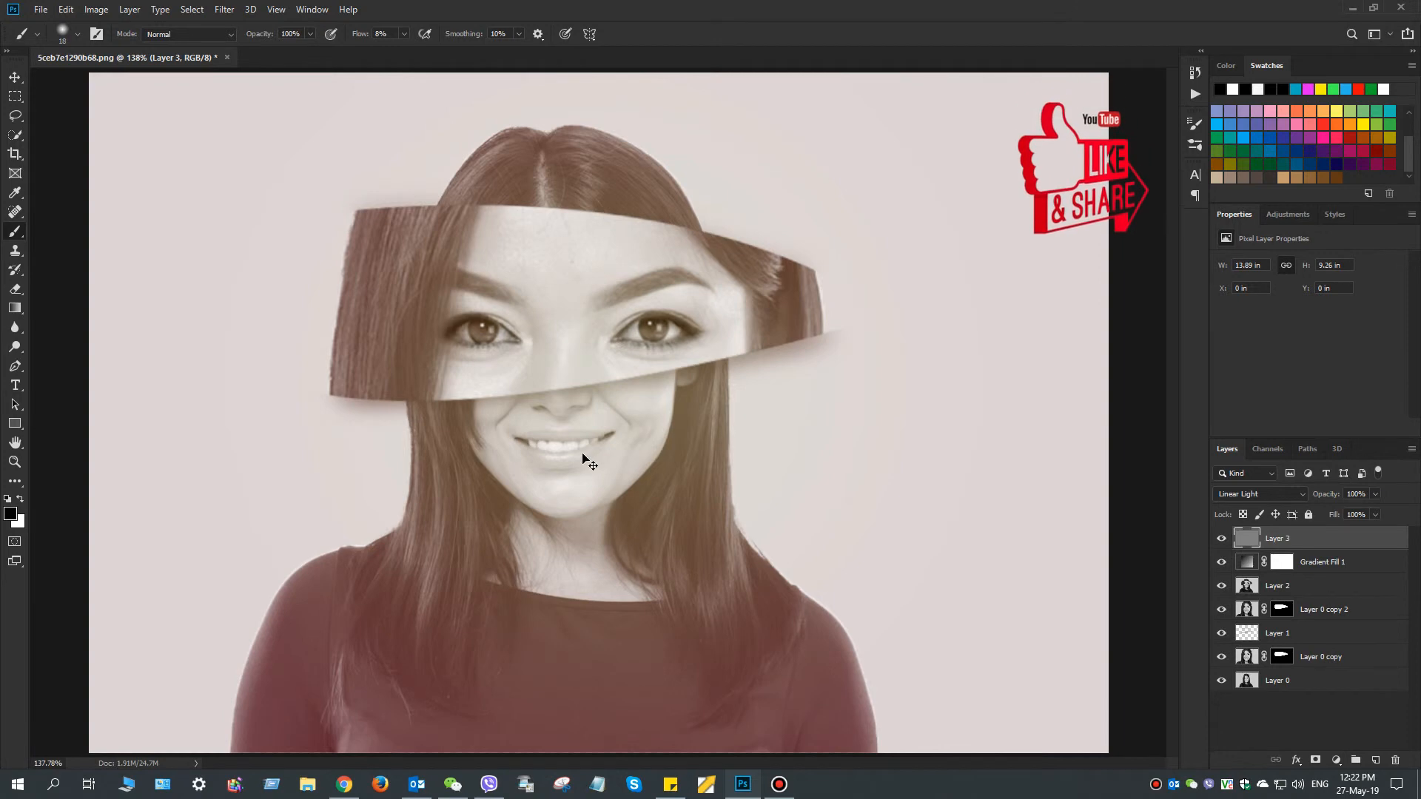
{"action": "key", "text": "z"}
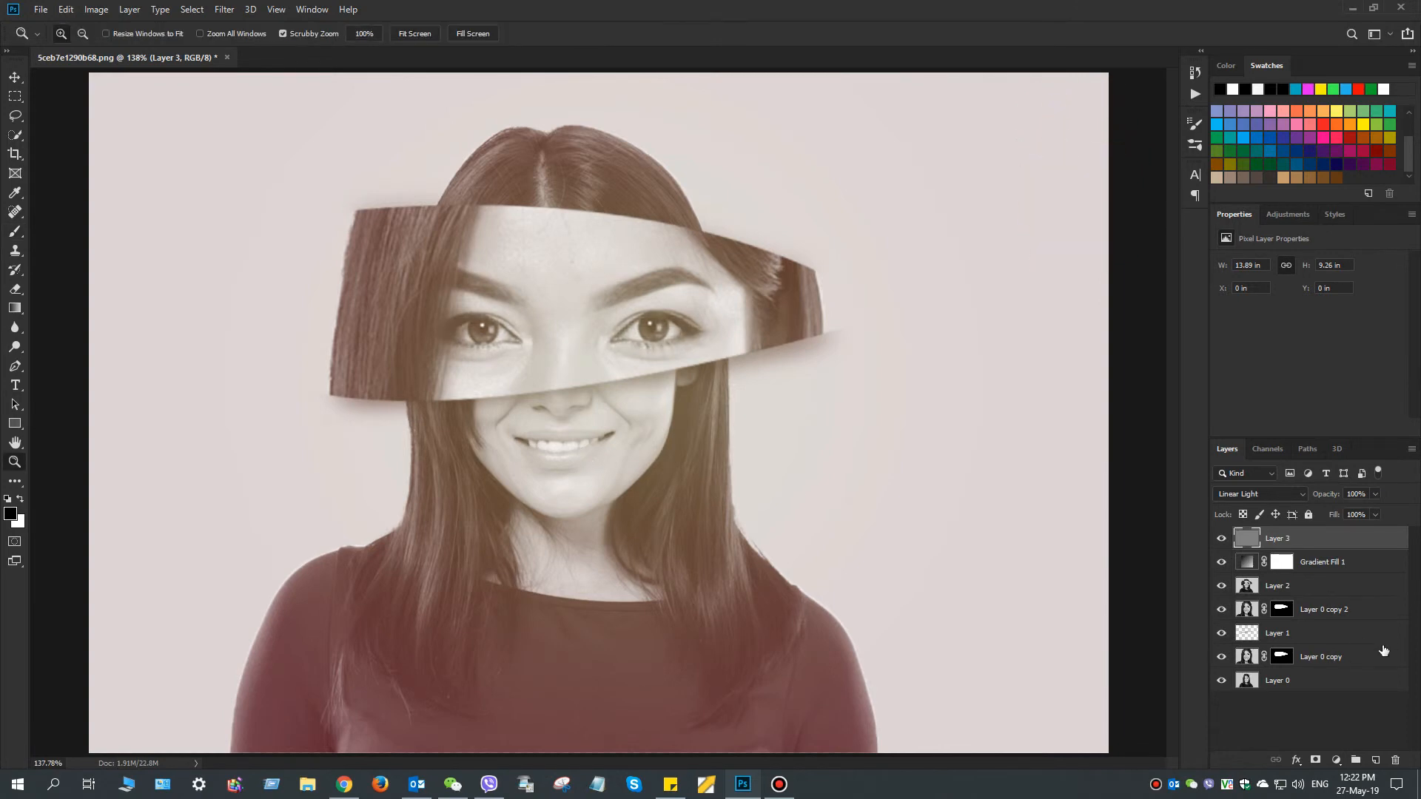
Apply a High Pass filter to the gray Layer 3 and change its blending to Soft Light
{"action": "right_click", "coordinate": [1353, 535]}
{"action": "left_click", "coordinate": [1368, 536]}
{"action": "left_click", "coordinate": [226, 10]}
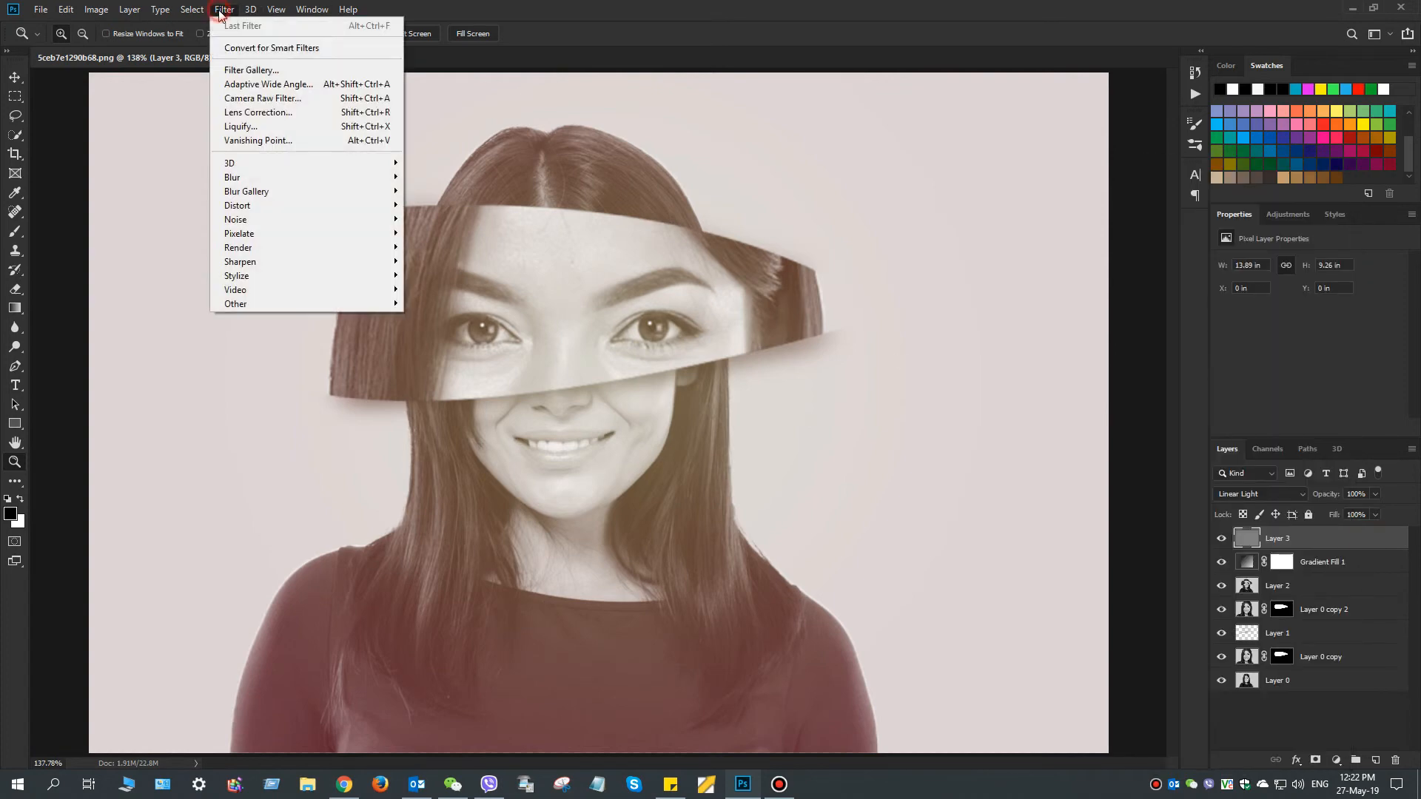
{"action": "mouse_move", "coordinate": [368, 307]}
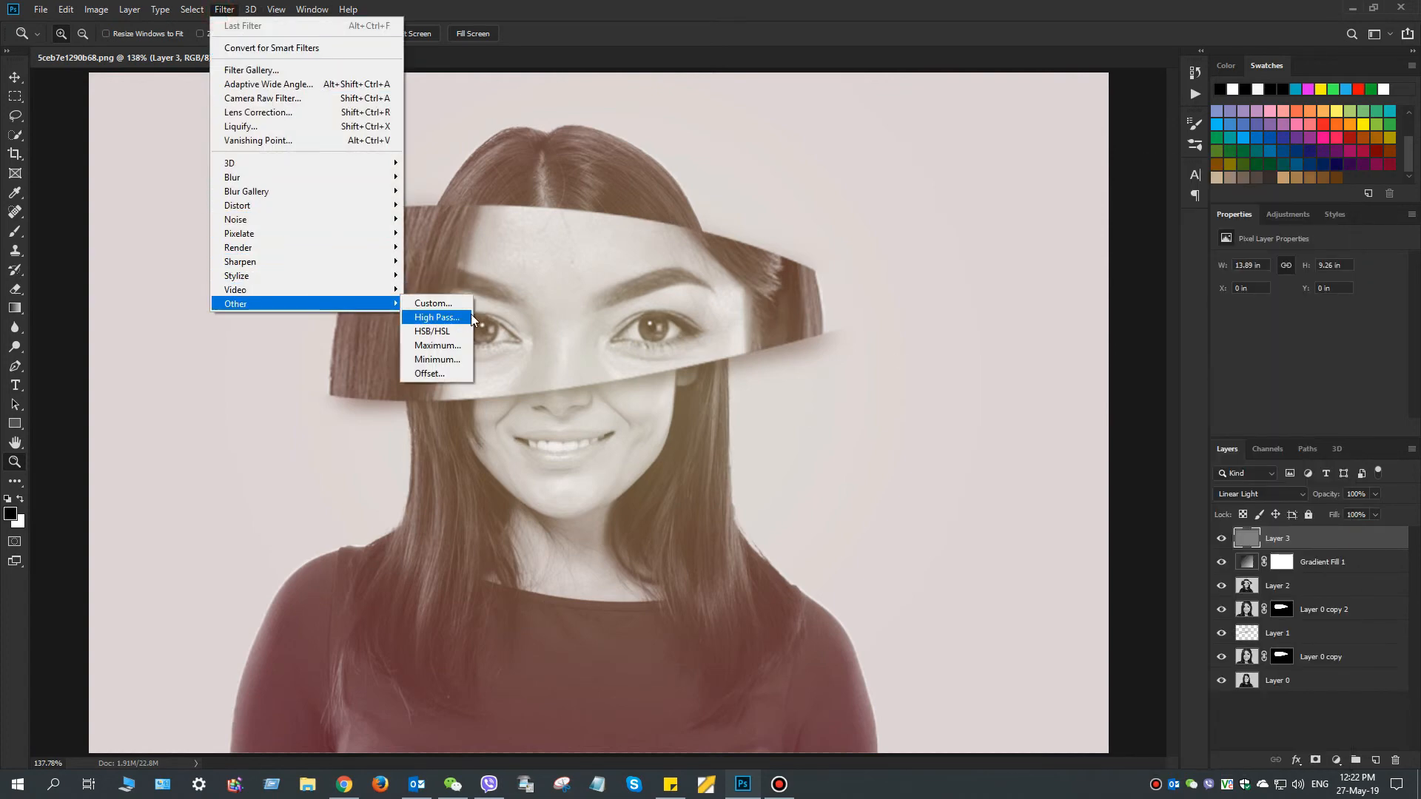
{"action": "left_click", "coordinate": [471, 315]}
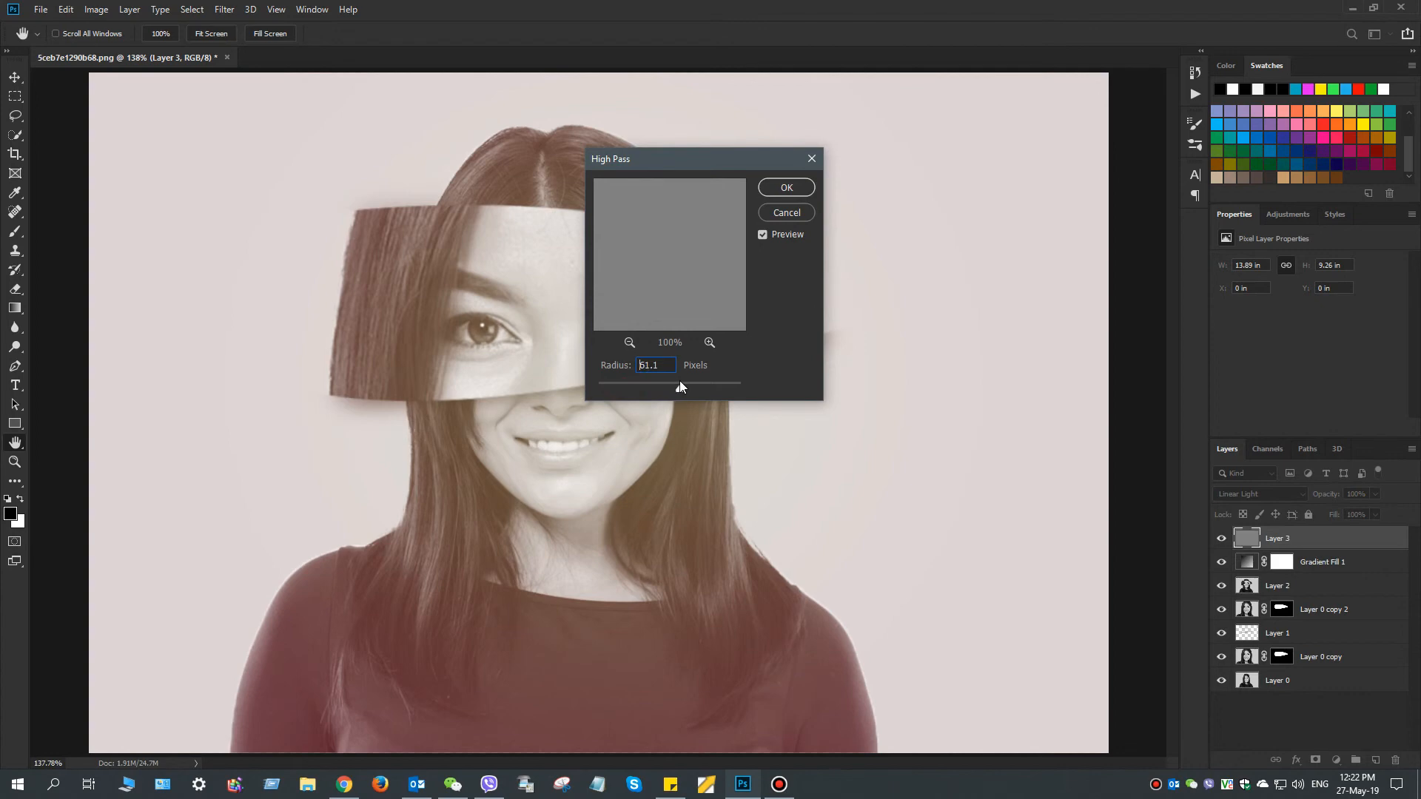
{"action": "left_click", "coordinate": [787, 187]}
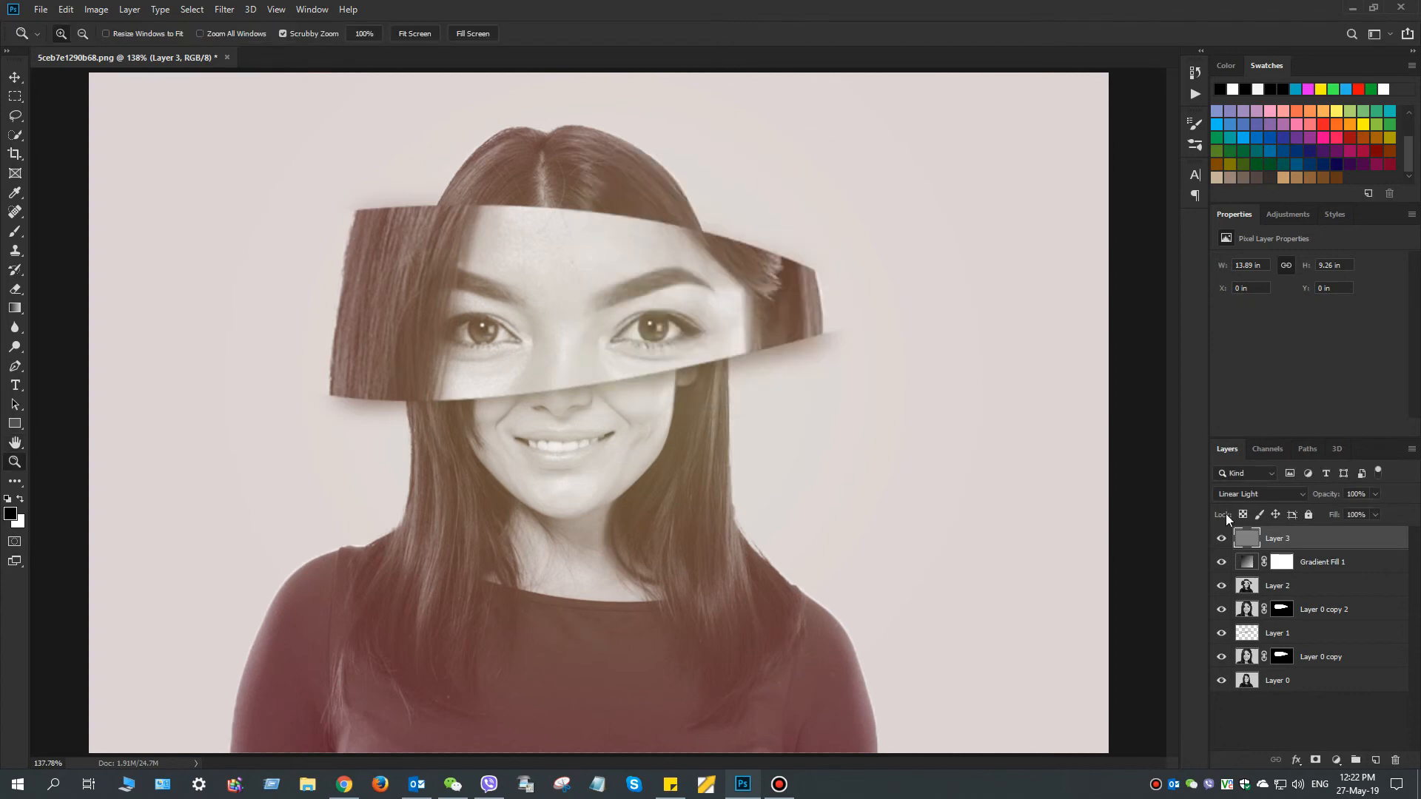
{"action": "left_click", "coordinate": [1276, 493]}
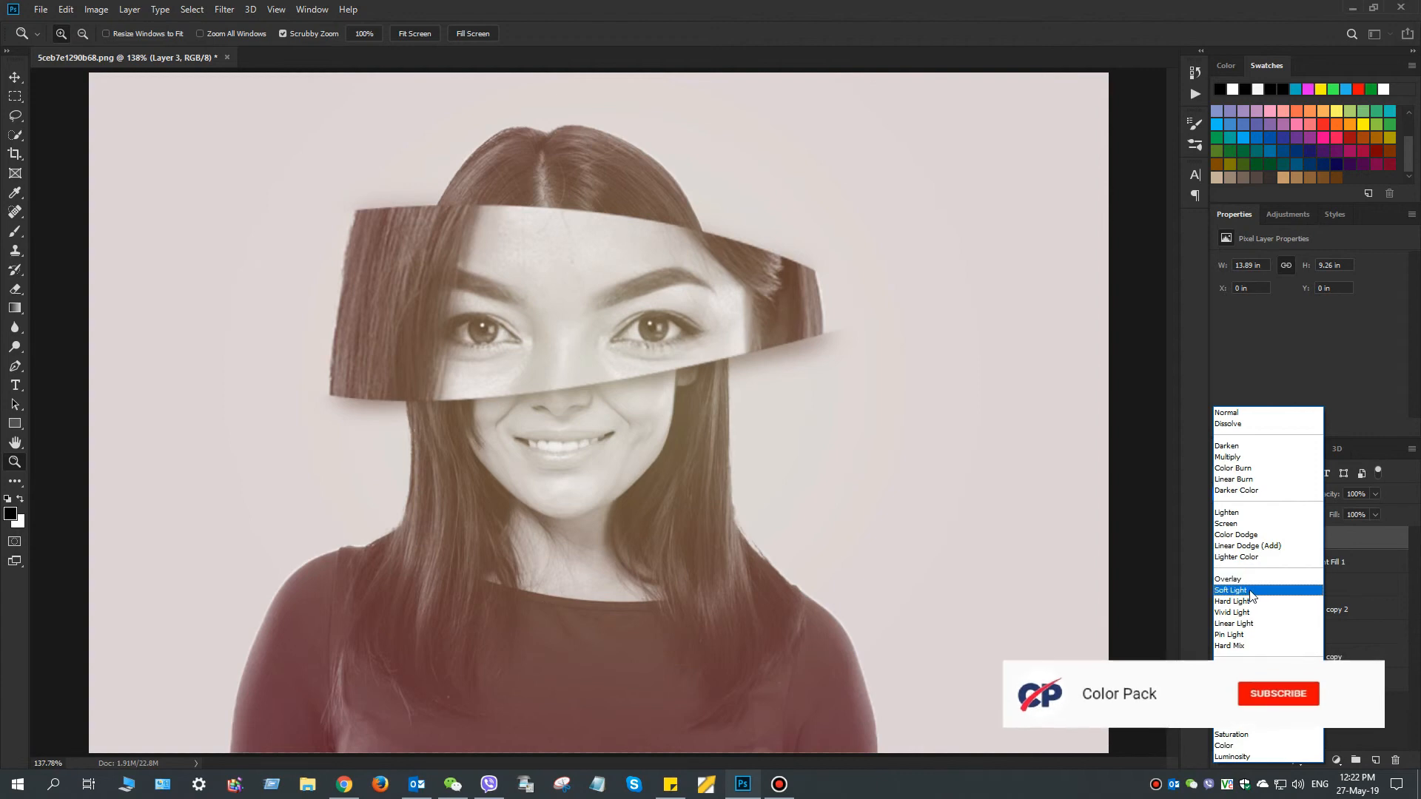
{"action": "left_click", "coordinate": [1250, 590]}
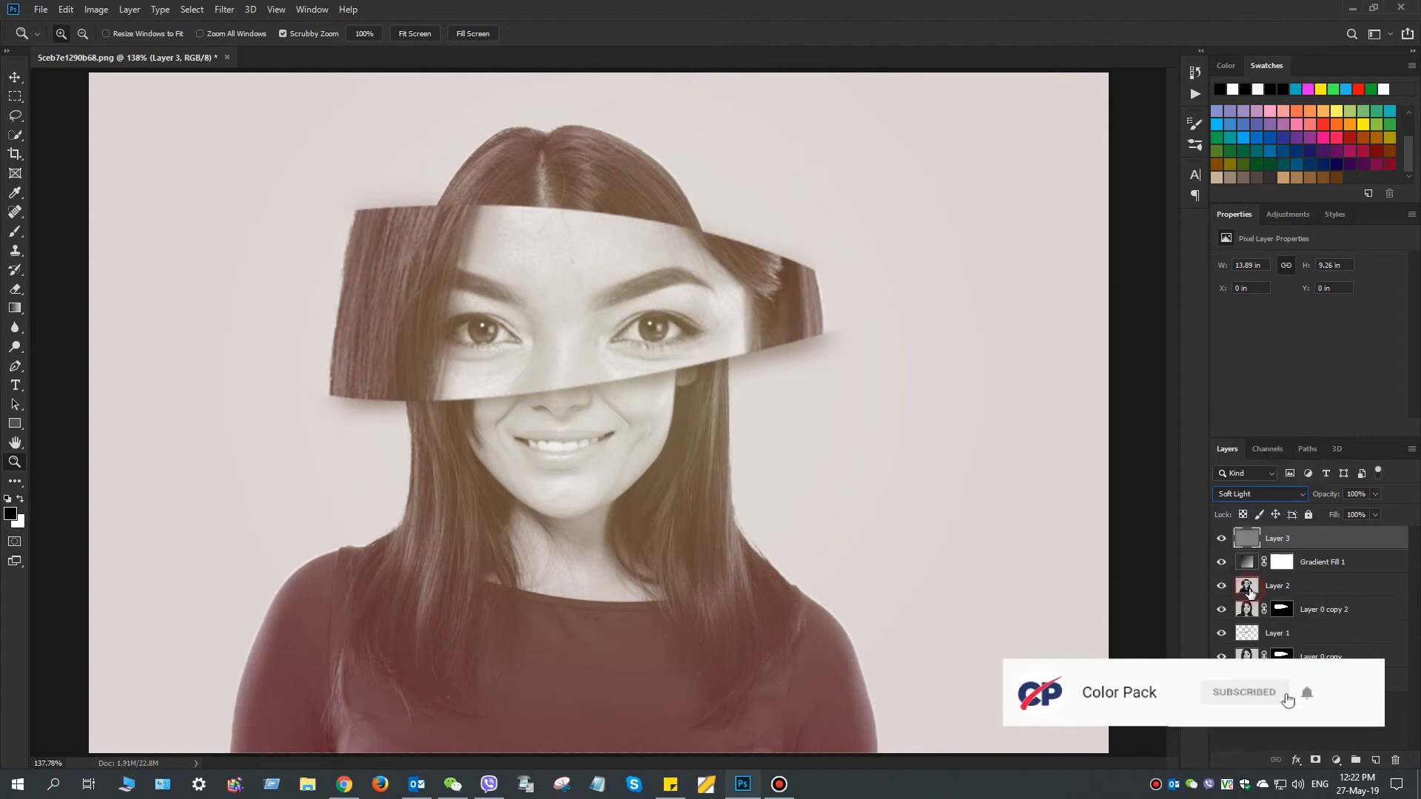
Add 12.5% noise with Uniform distribution to the gray Layer 3
{"action": "left_click", "coordinate": [535, 311]}
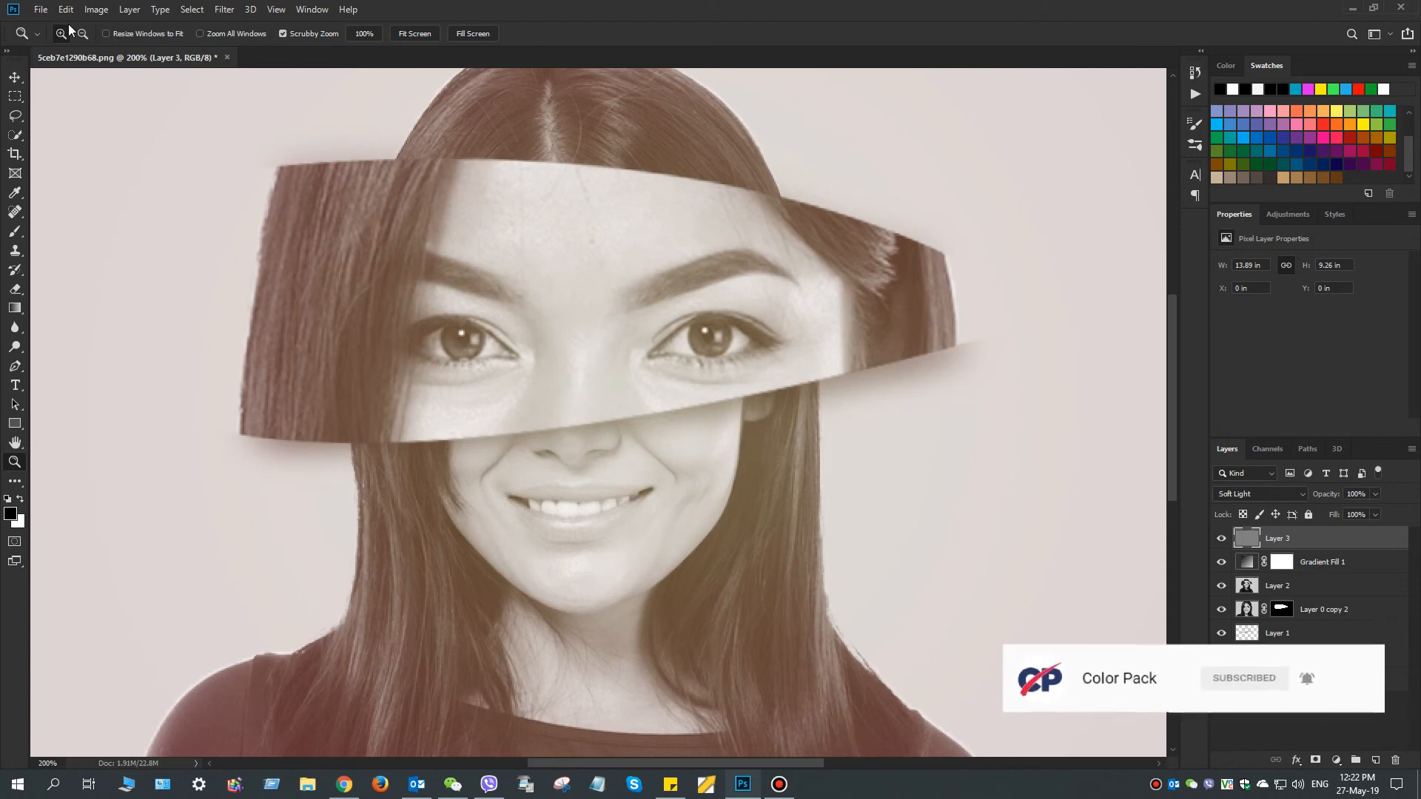
{"action": "left_click", "coordinate": [223, 9]}
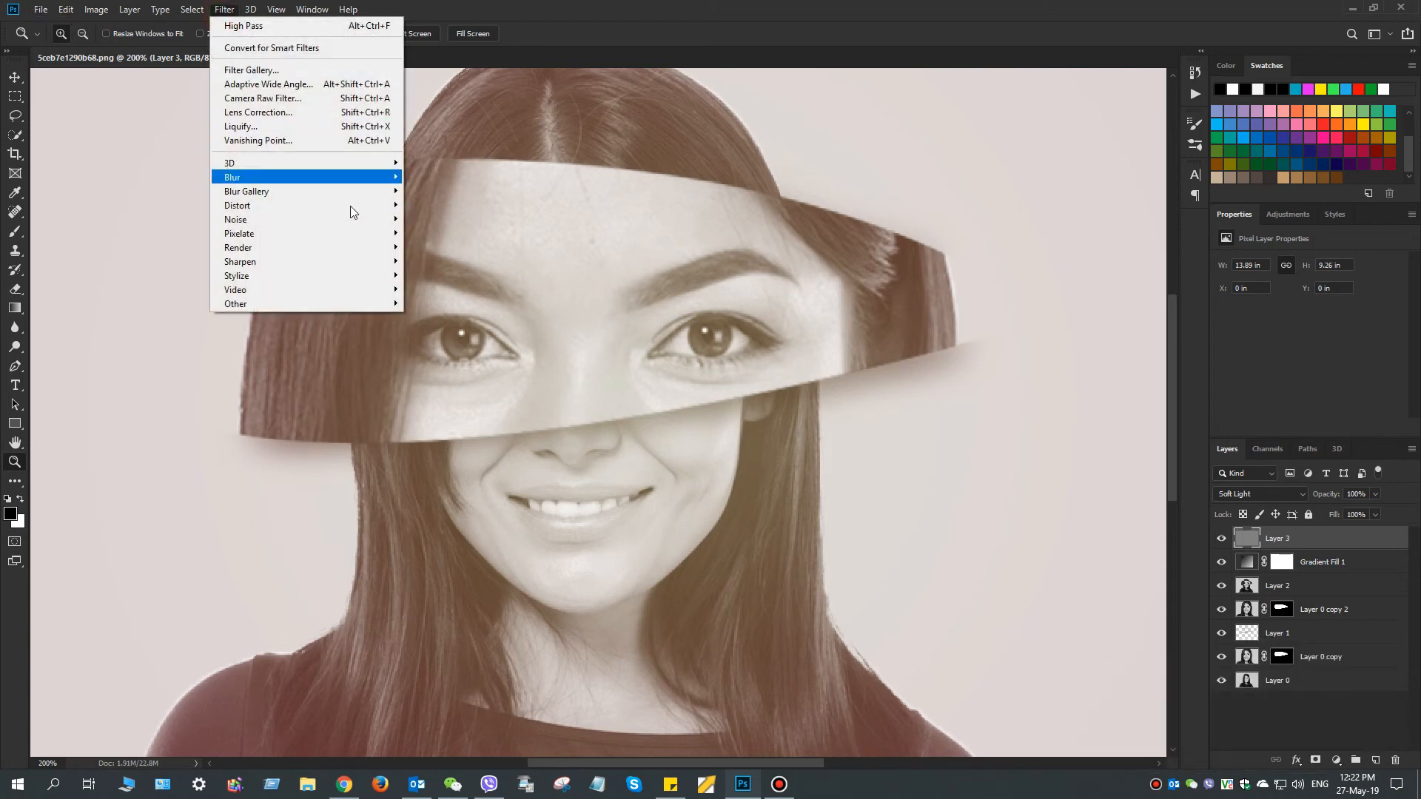
{"action": "mouse_move", "coordinate": [353, 249]}
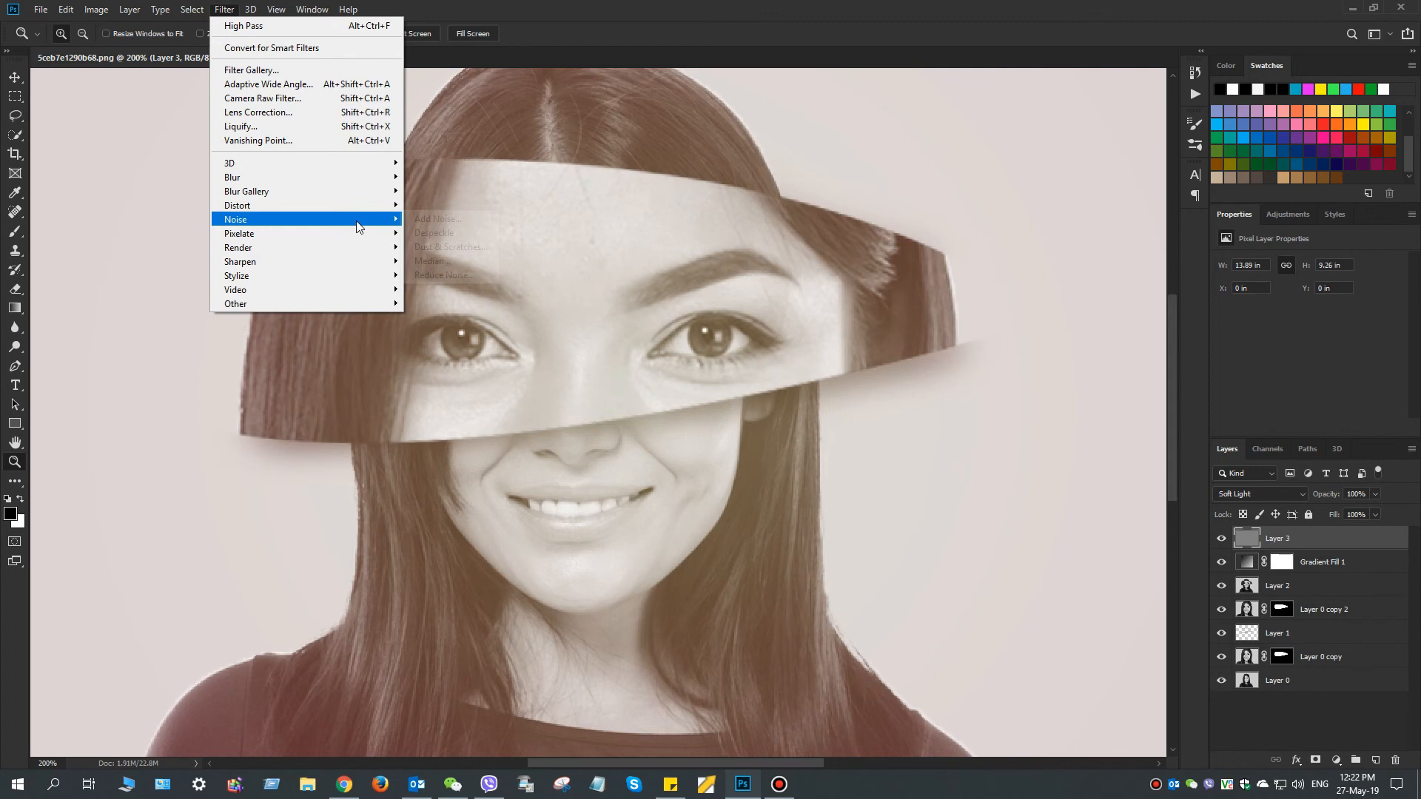
{"action": "mouse_move", "coordinate": [355, 219]}
{"action": "left_click", "coordinate": [459, 219]}
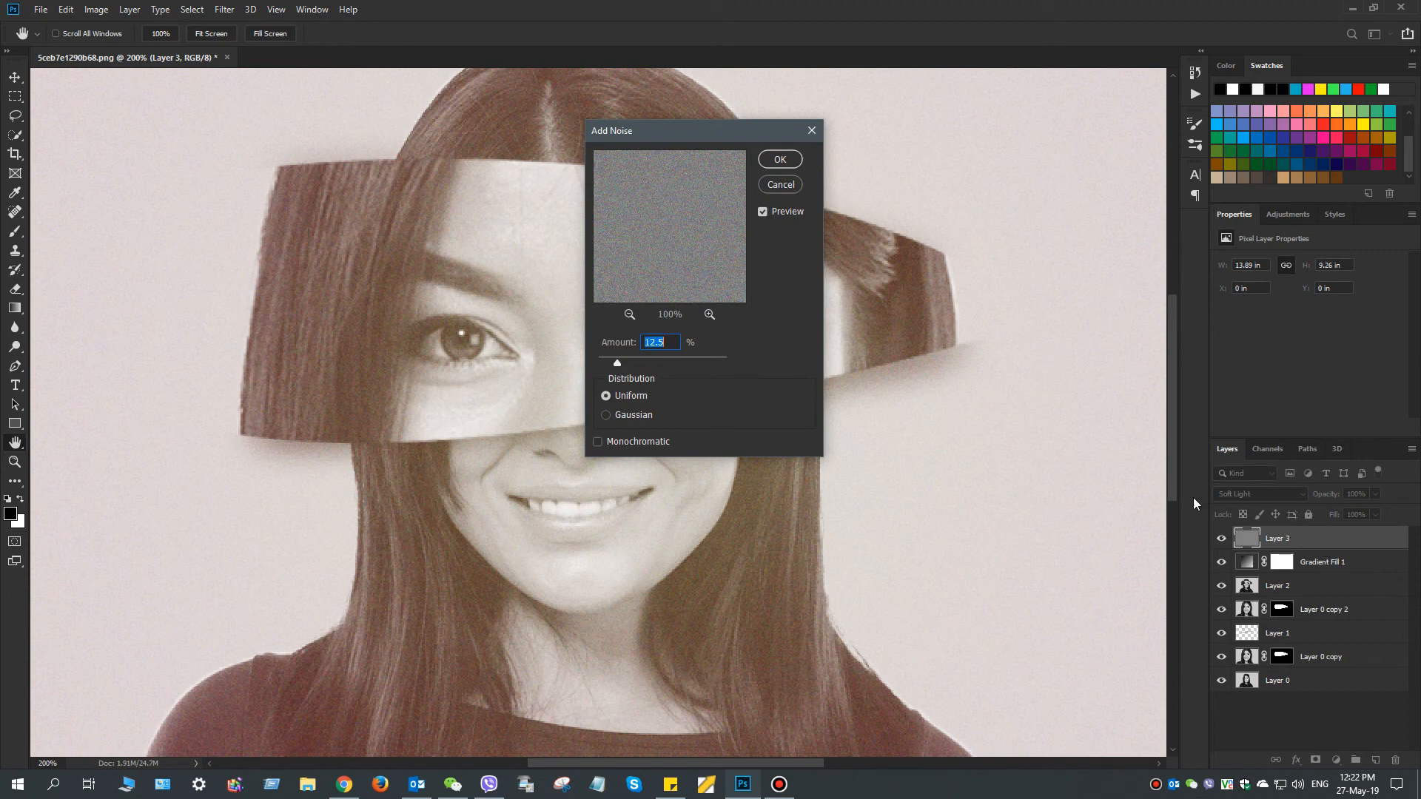
{"action": "left_click", "coordinate": [786, 185]}
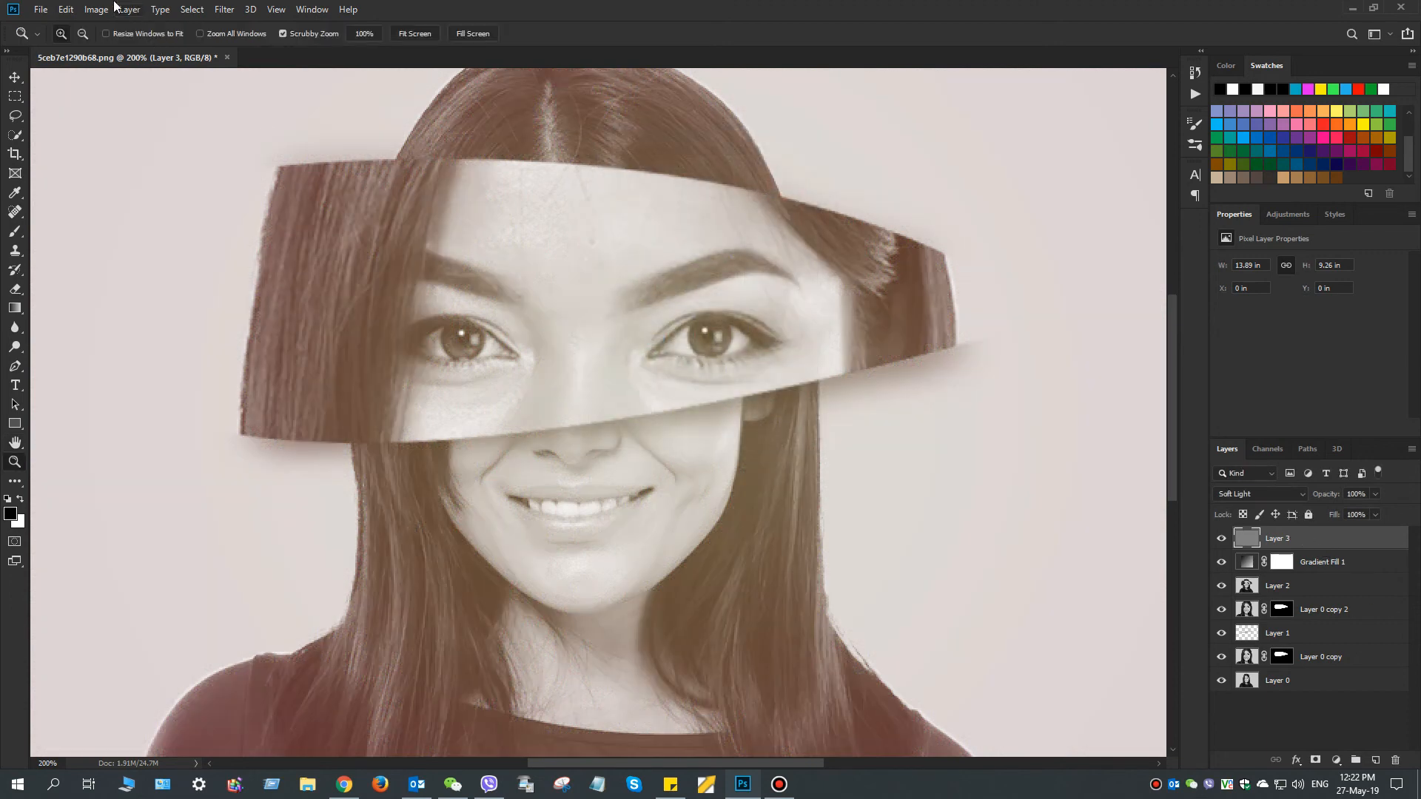
{"action": "left_click", "coordinate": [42, 10]}
{"action": "left_click", "coordinate": [644, 254]}
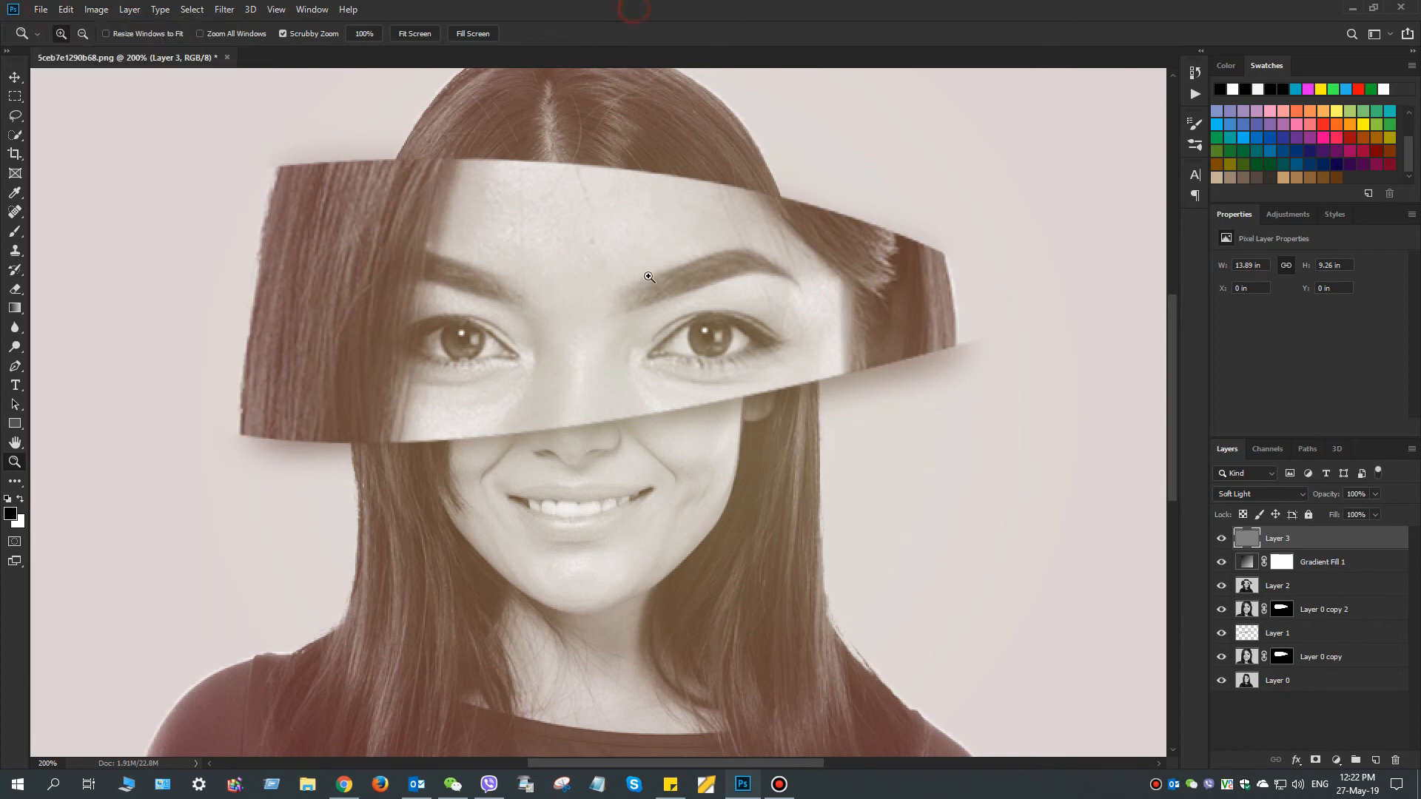